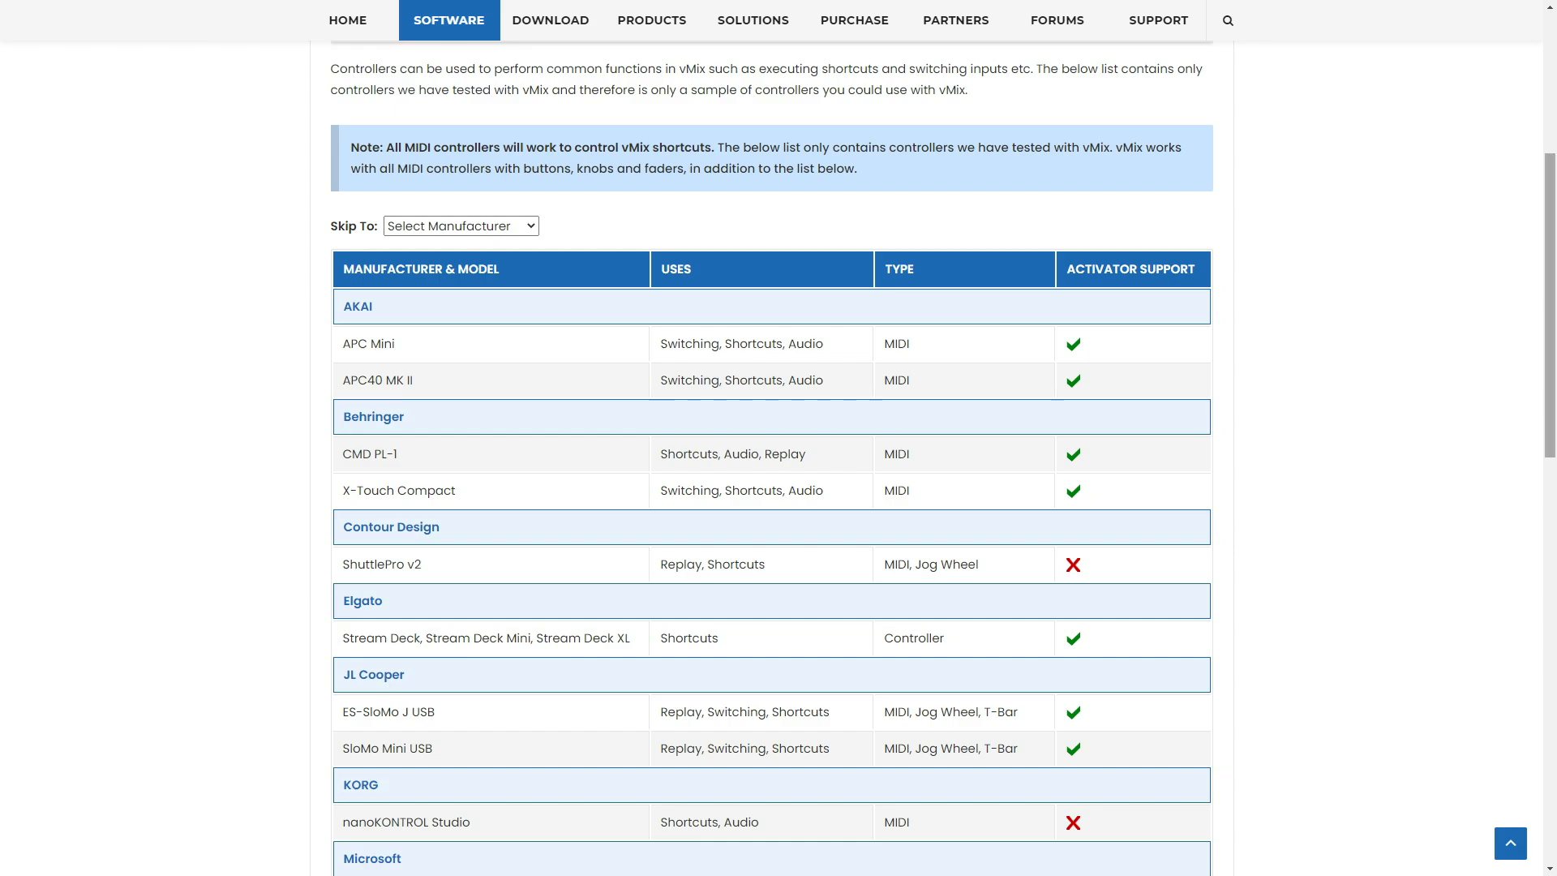
Look through the vMix website's table of tested controllers.
scroll(778, 454, "down", 7)
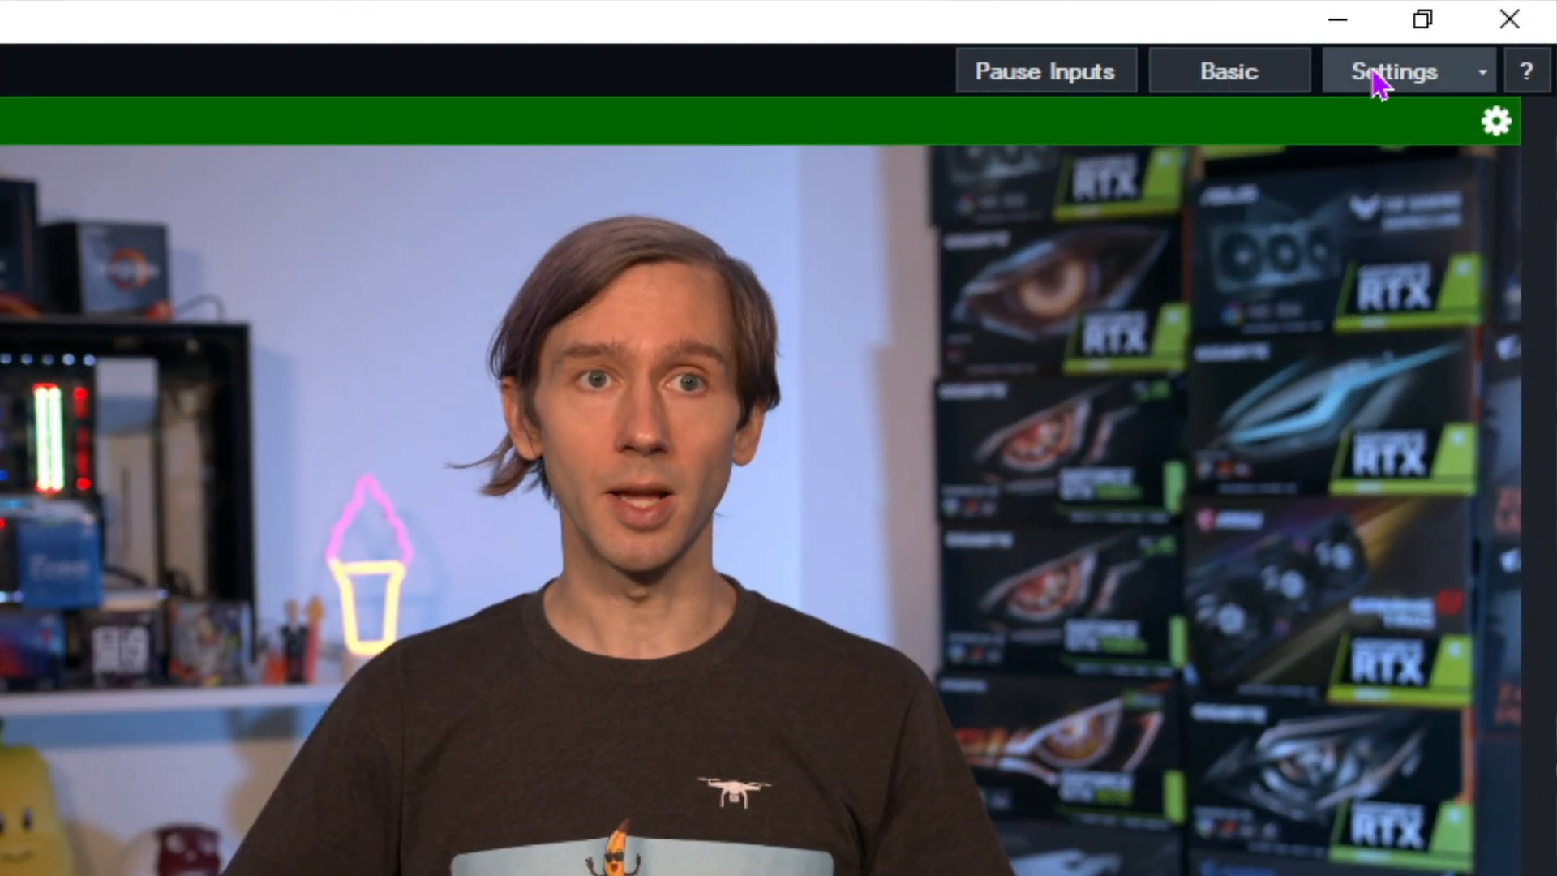
Open the shortcut settings and look through the Keyboard, MIDI, Surface and Shuttle PRO categories before returning to the full list.
left_click(1376, 82)
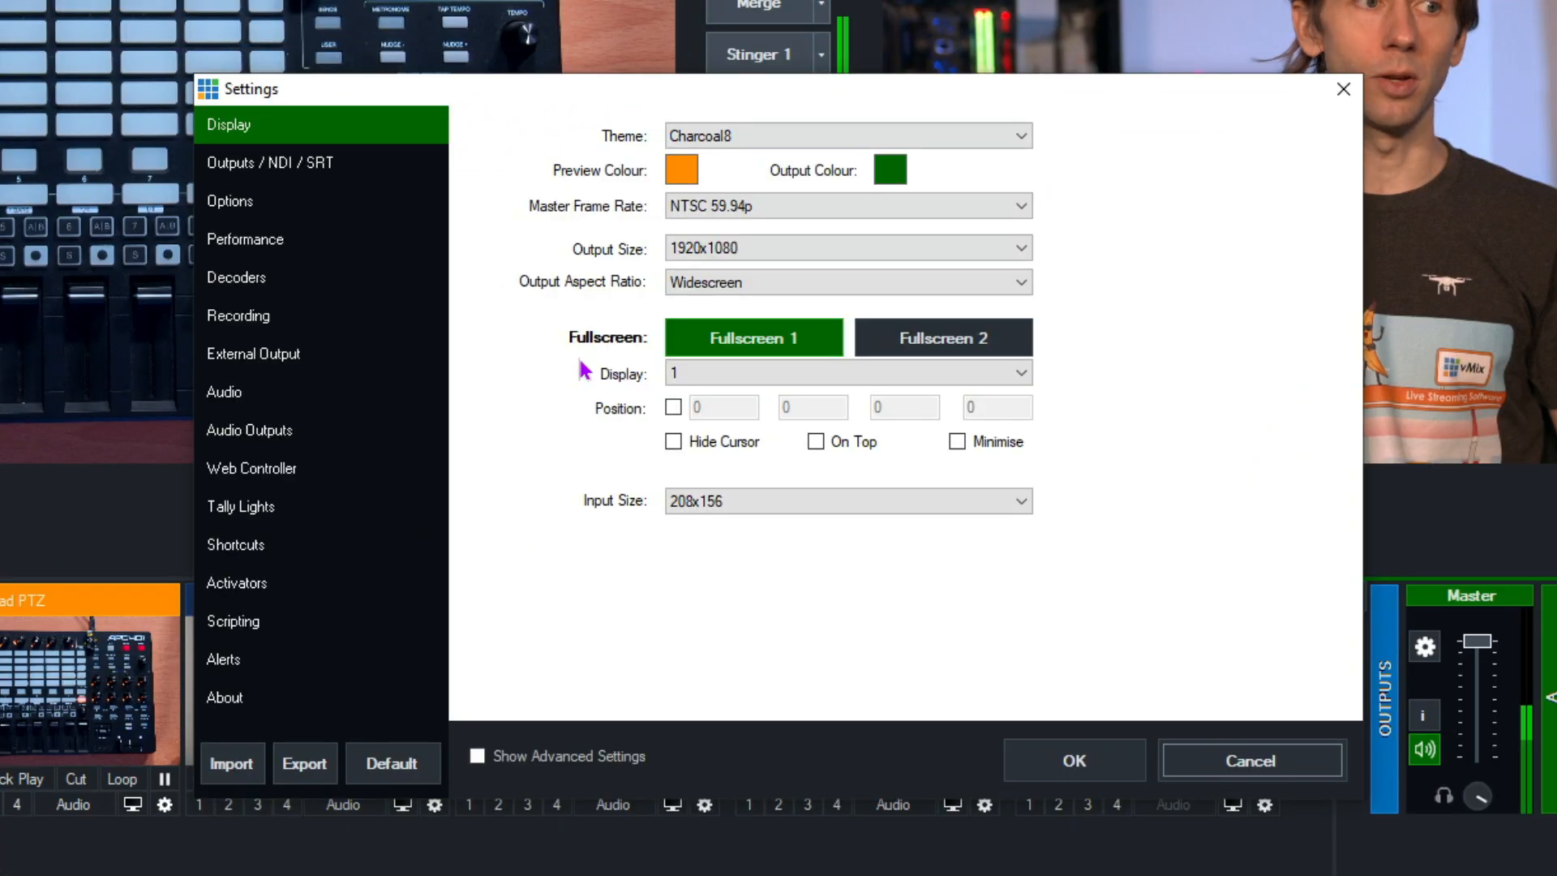
left_click(248, 557)
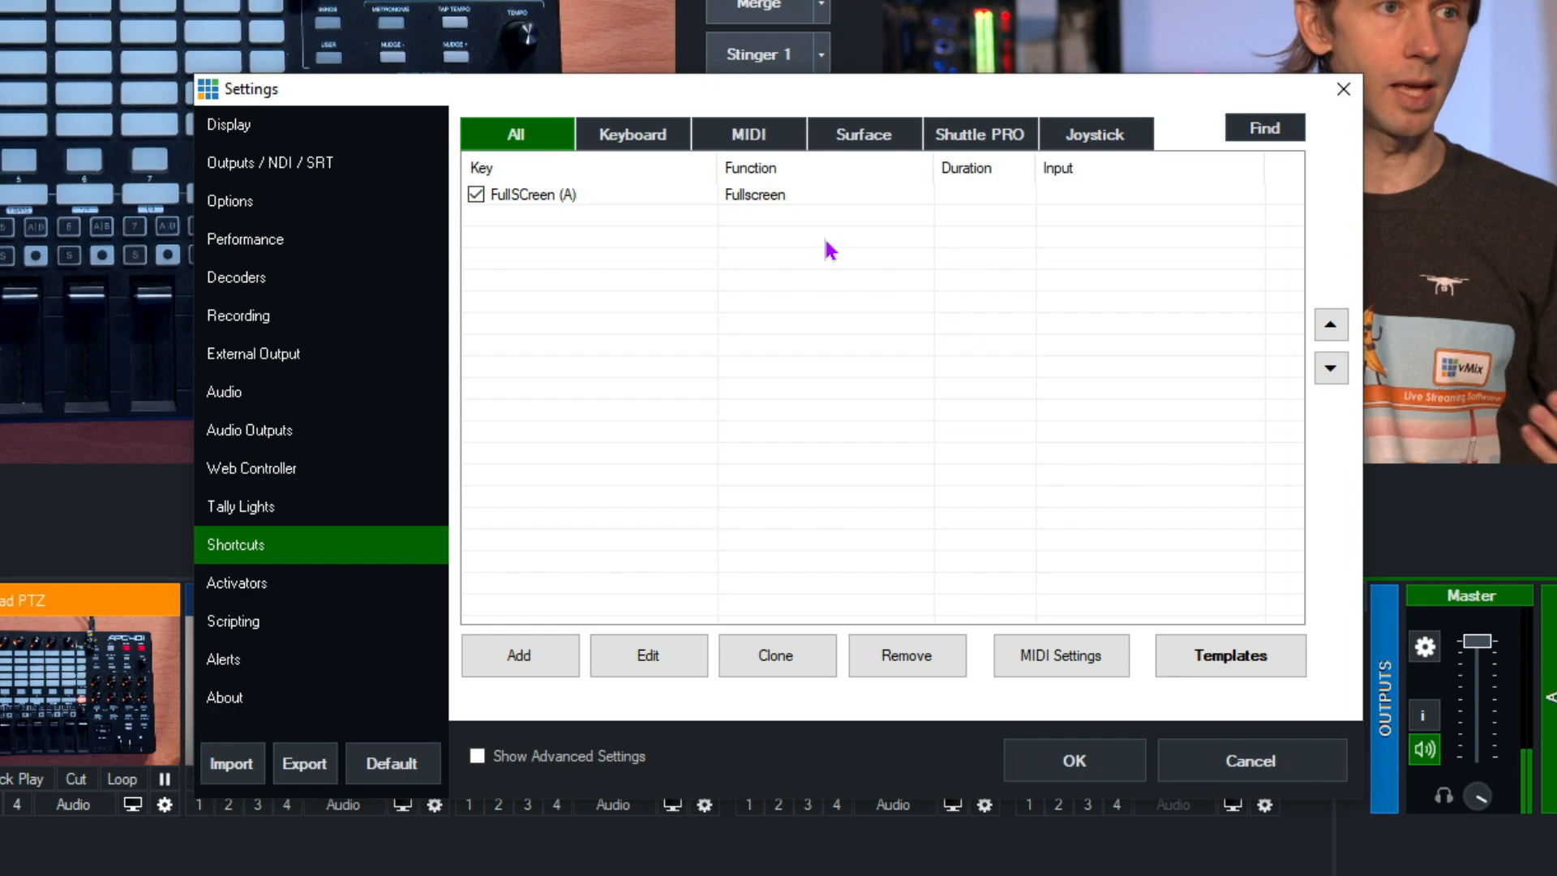
left_click(649, 130)
left_click(742, 134)
left_click(907, 135)
left_click(1008, 134)
left_click(503, 143)
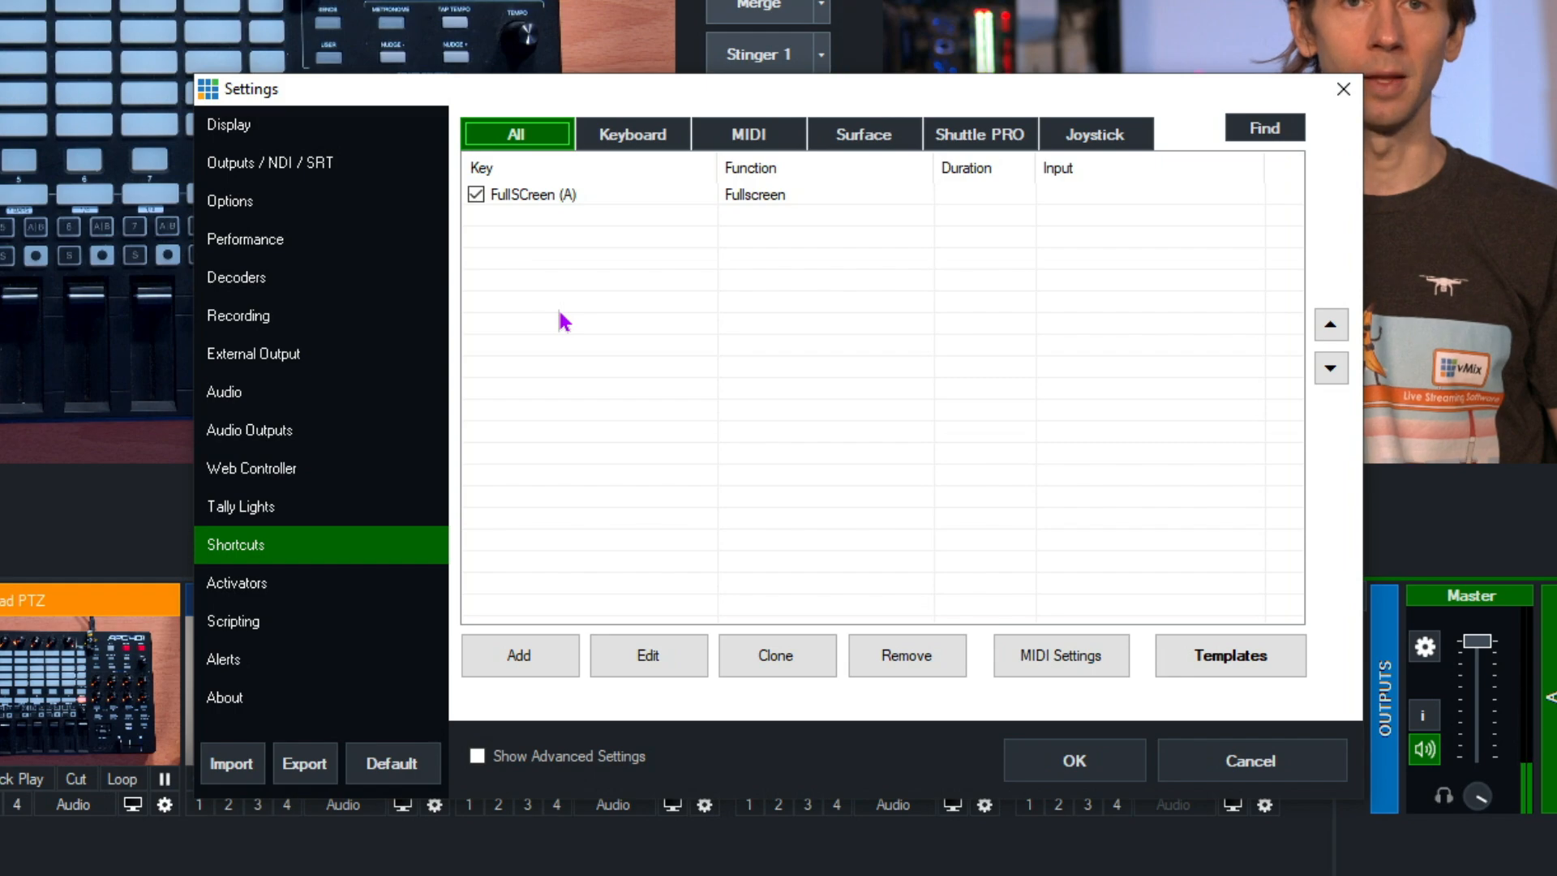
left_click(577, 202)
left_click(596, 234)
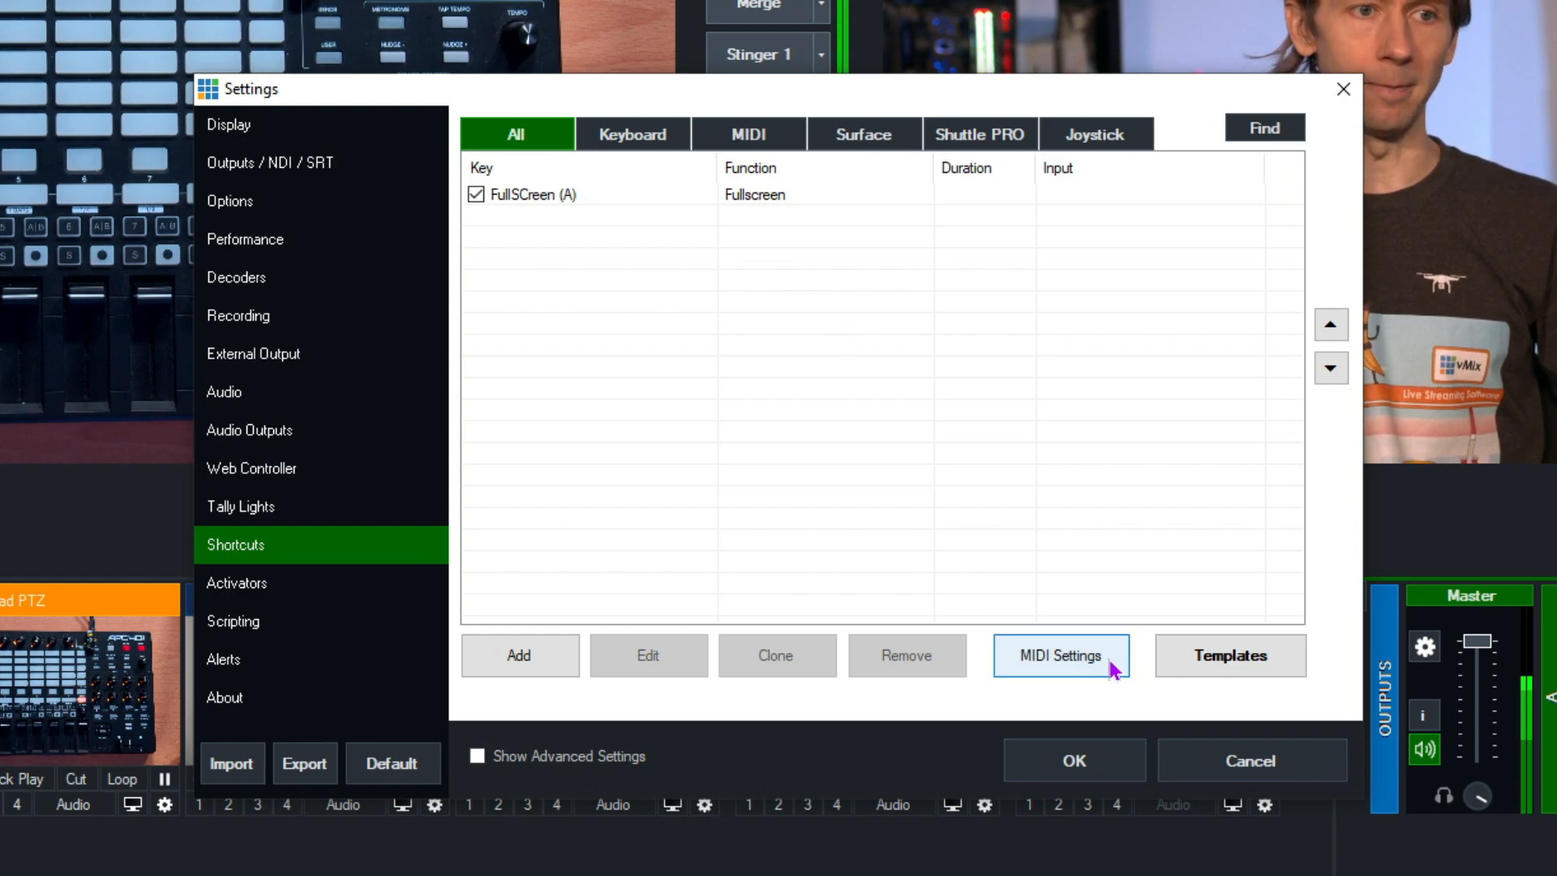
Enable the APC40 mkII as a MIDI device for shortcuts.
left_click(1046, 666)
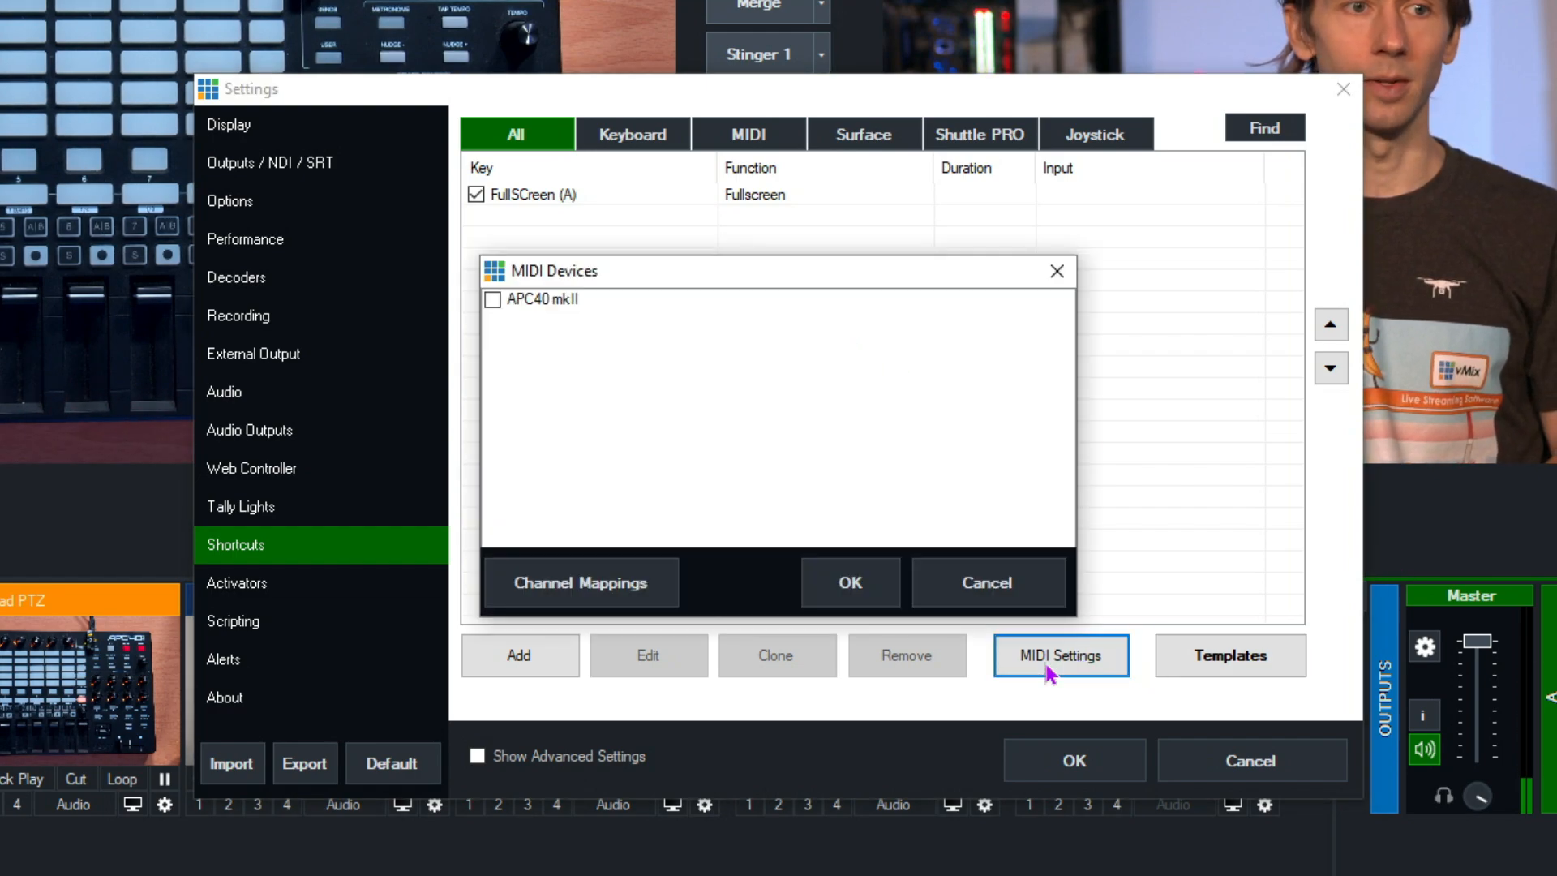
left_click(493, 300)
left_click(844, 585)
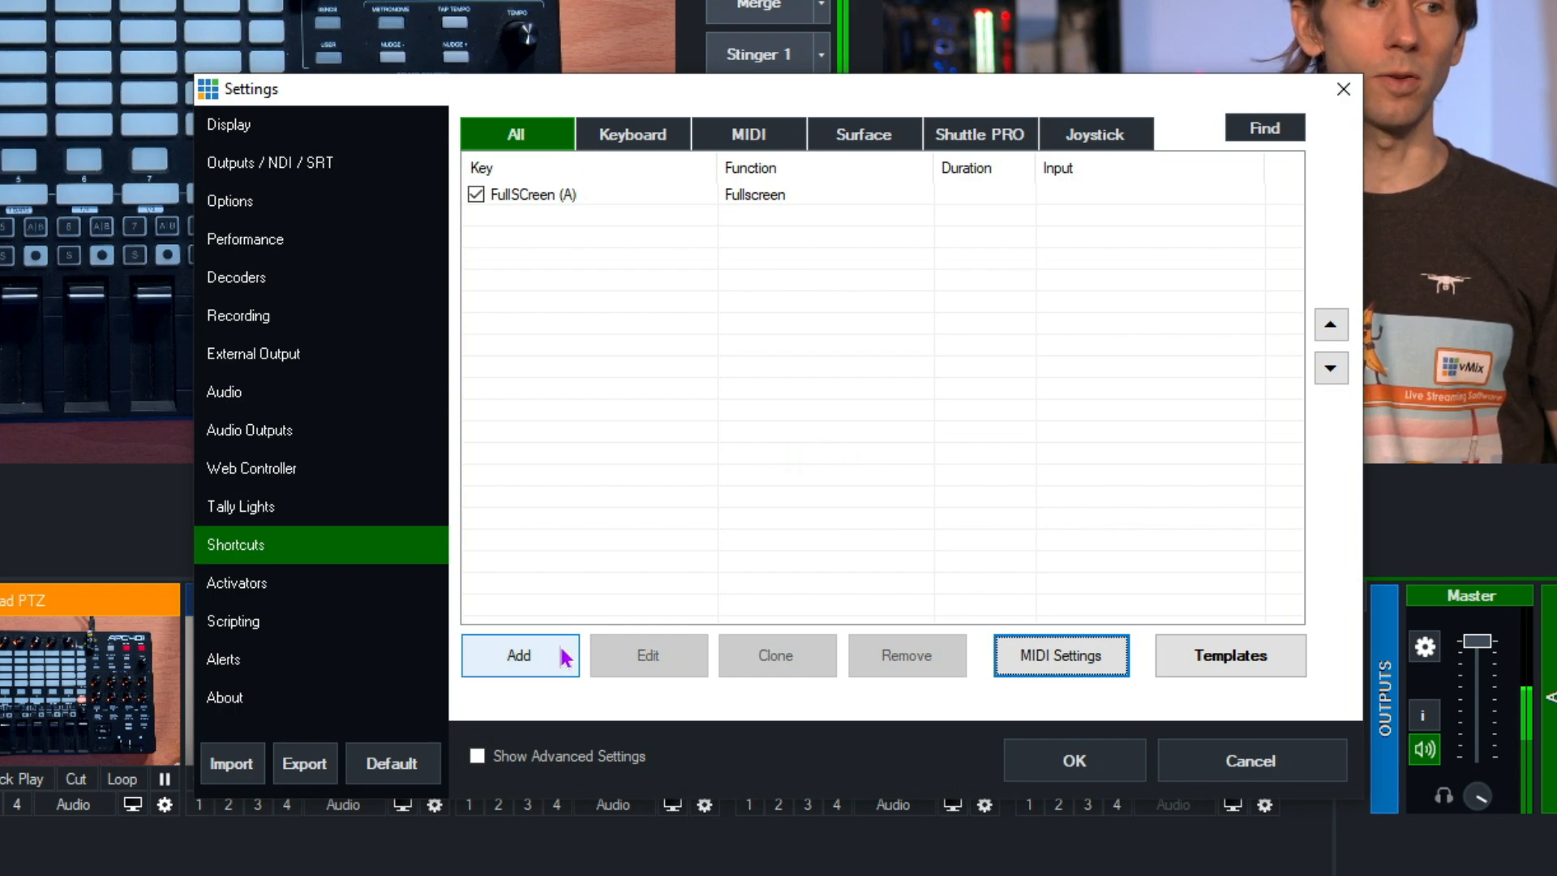
Start a new shortcut and assign the controller's top-left pad, MIDINoteOn channel 1 note 32, as its control.
left_click(517, 663)
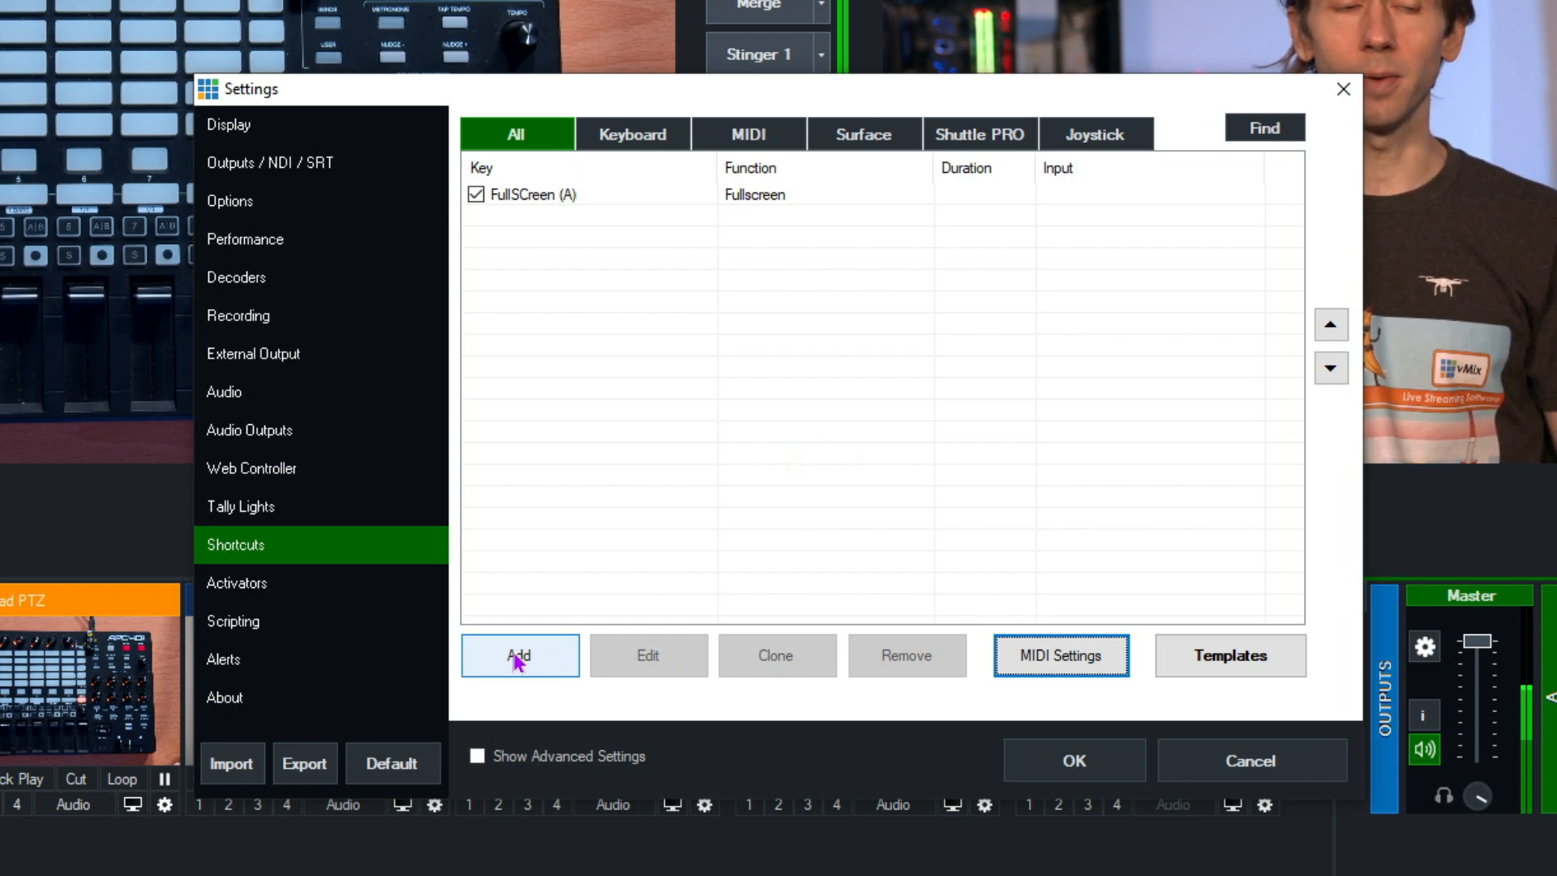
left_click(547, 665)
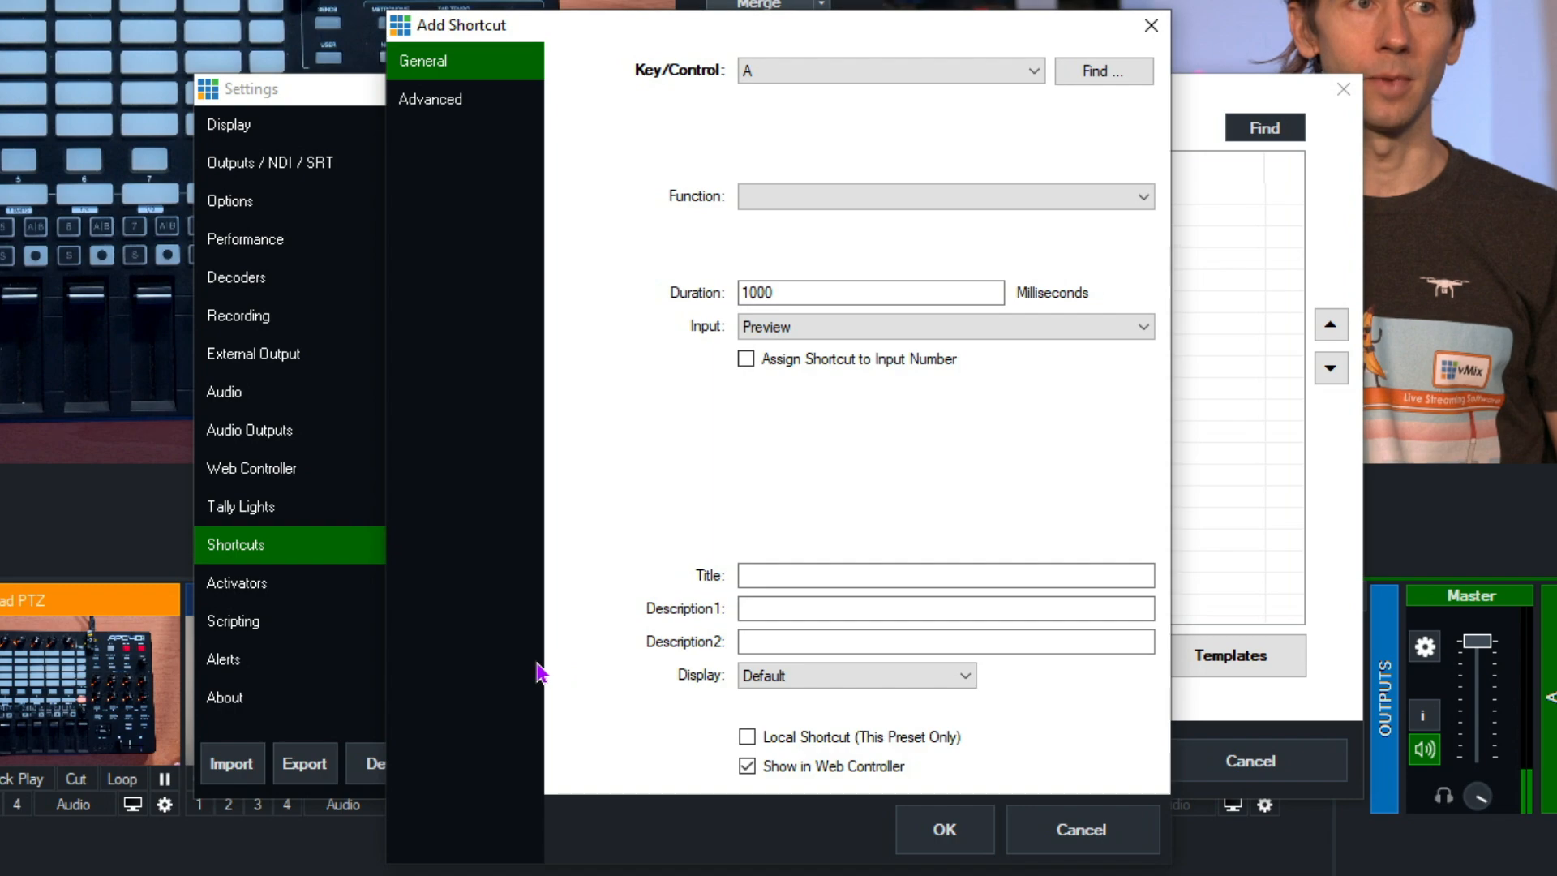
left_click(1121, 73)
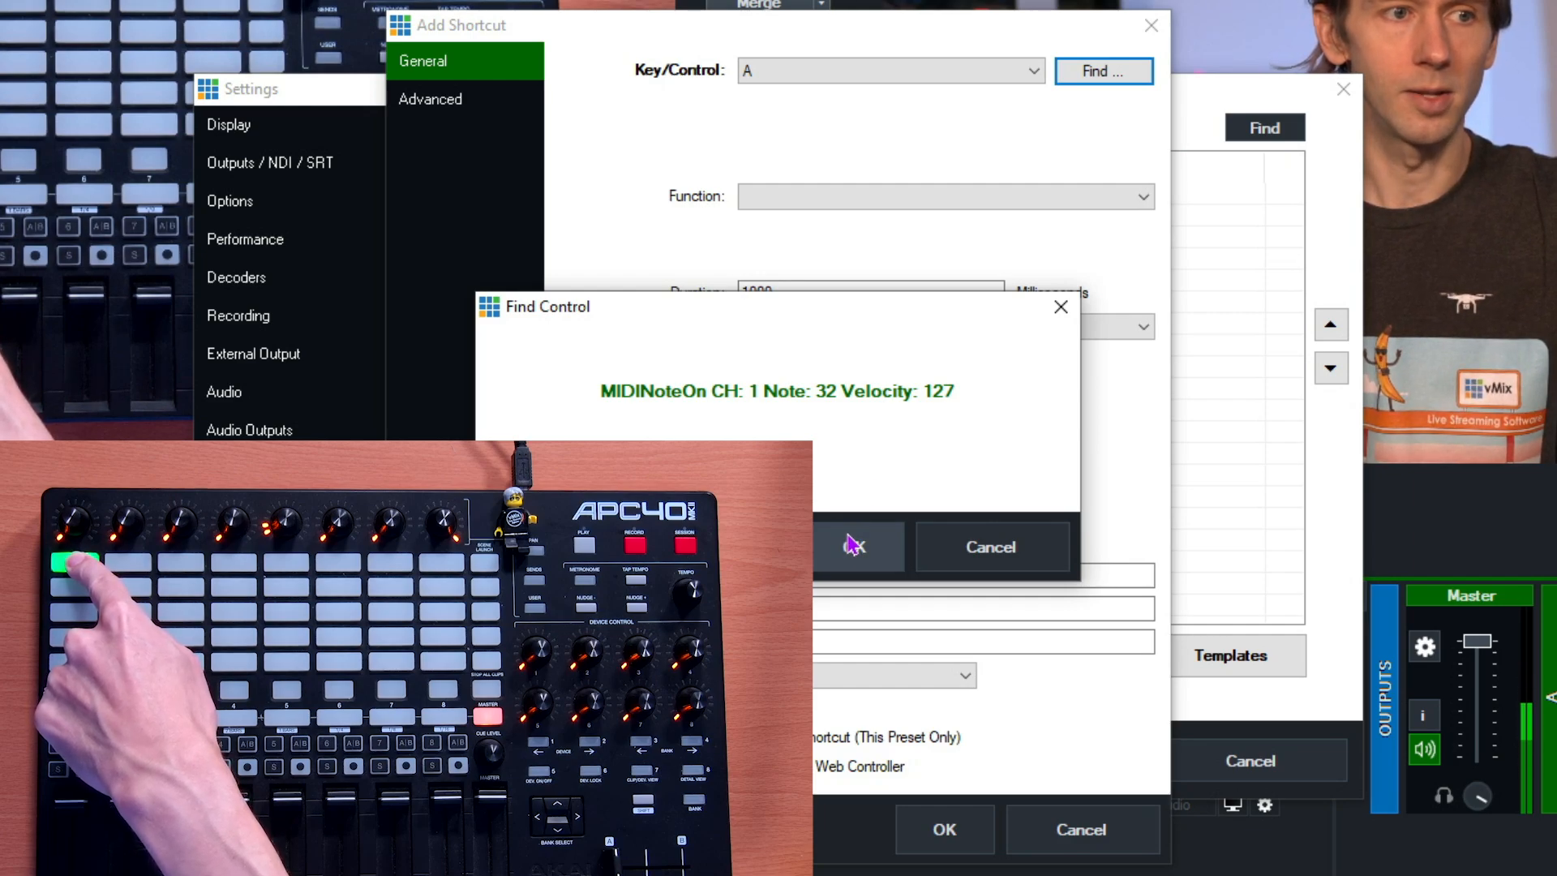
left_click(855, 543)
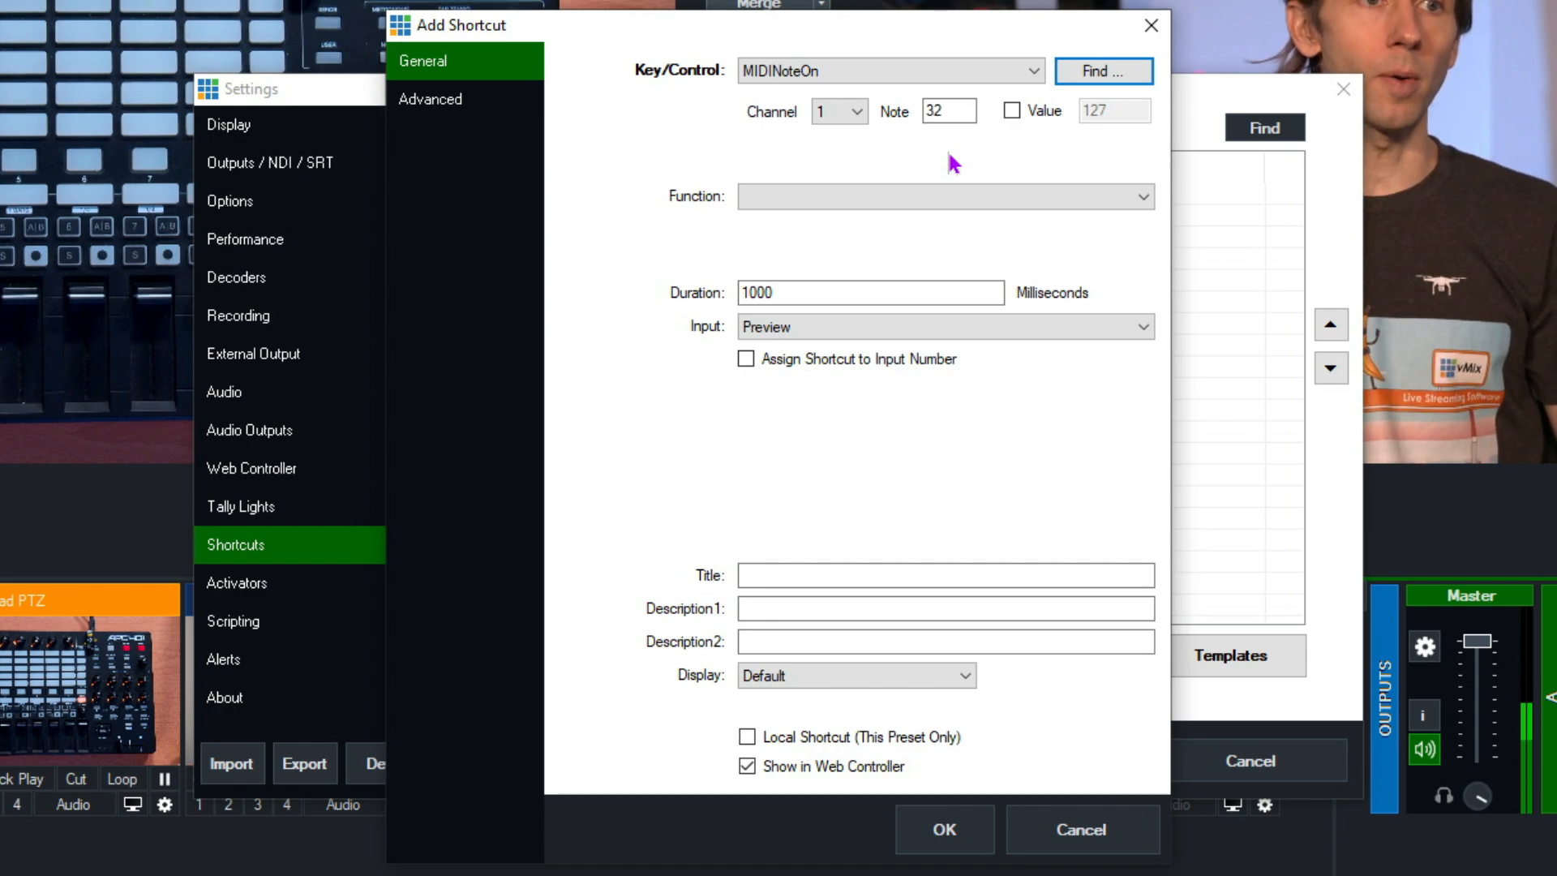
Choose the Slide transition as the new shortcut's function.
left_click(793, 198)
left_click_drag(1257, 305, 1199, 240)
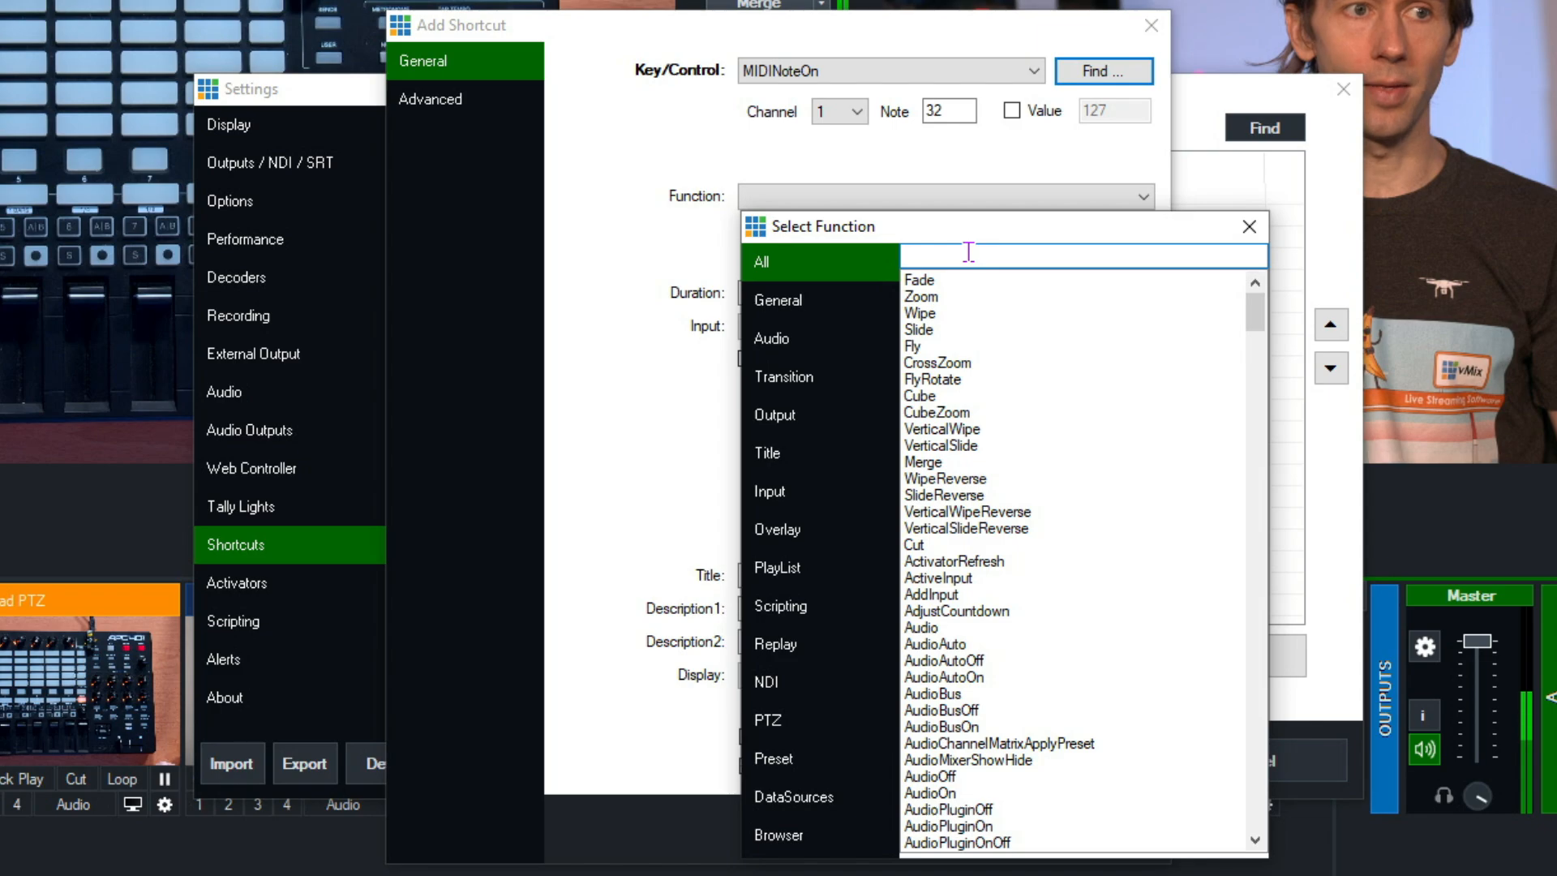
type("fade")
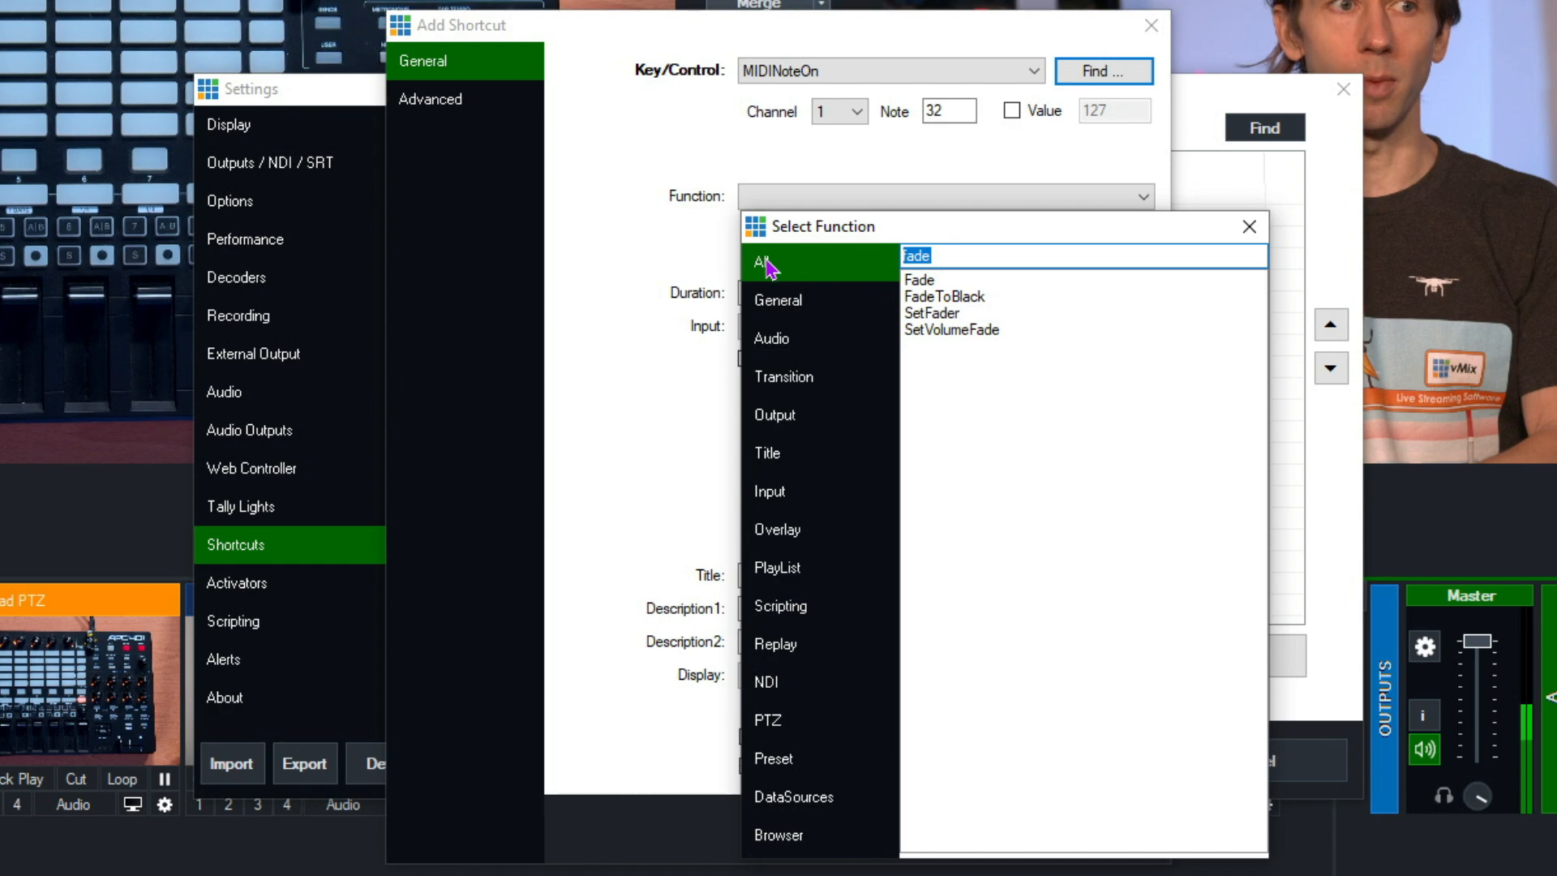
key("BackSpace")
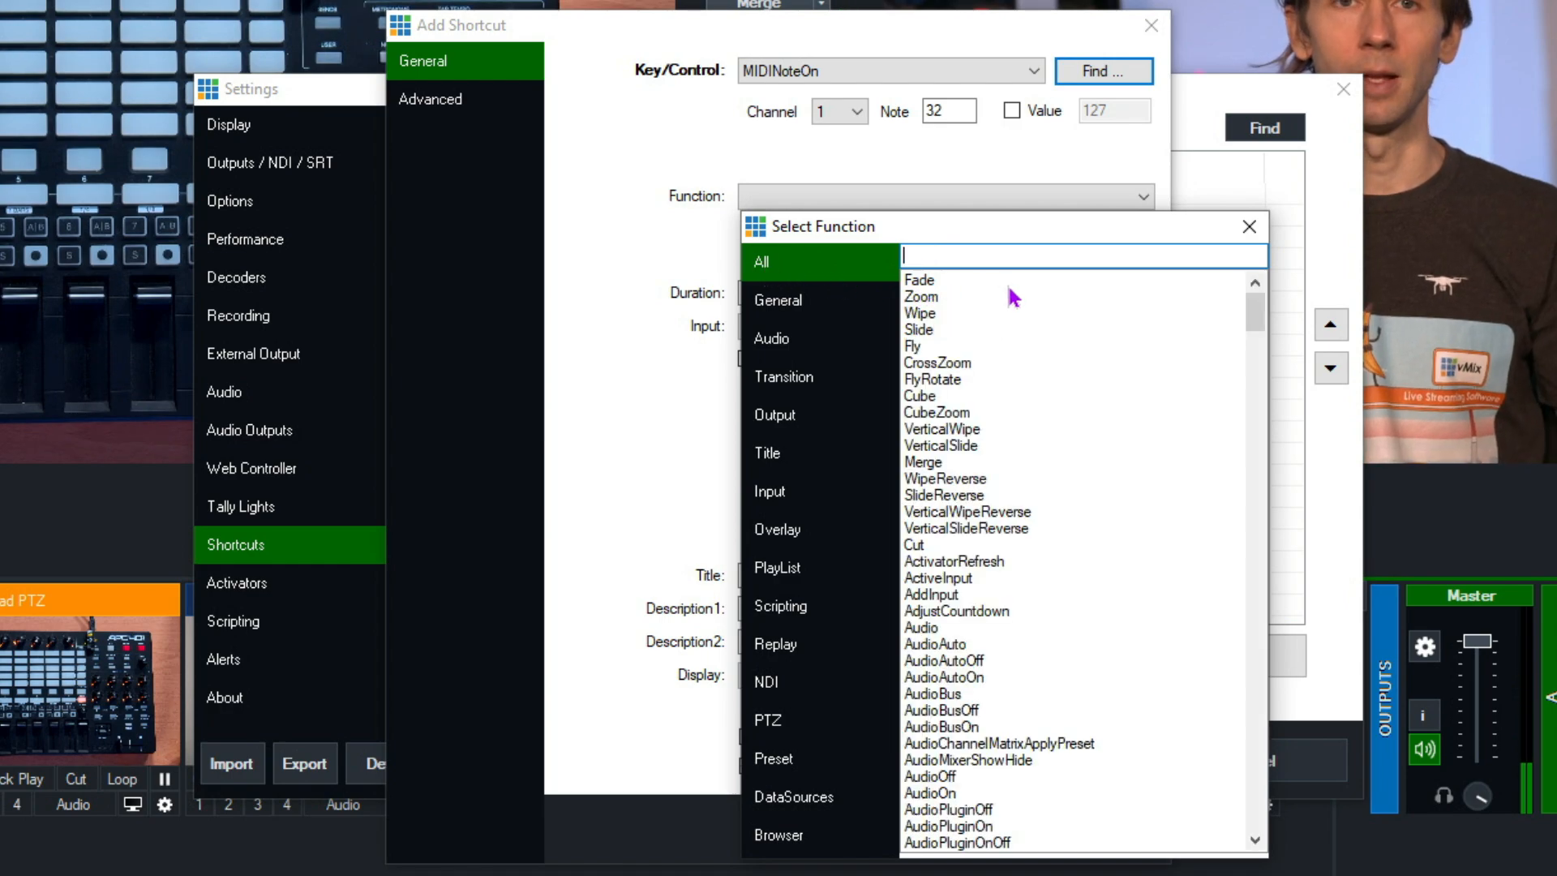
left_click(819, 379)
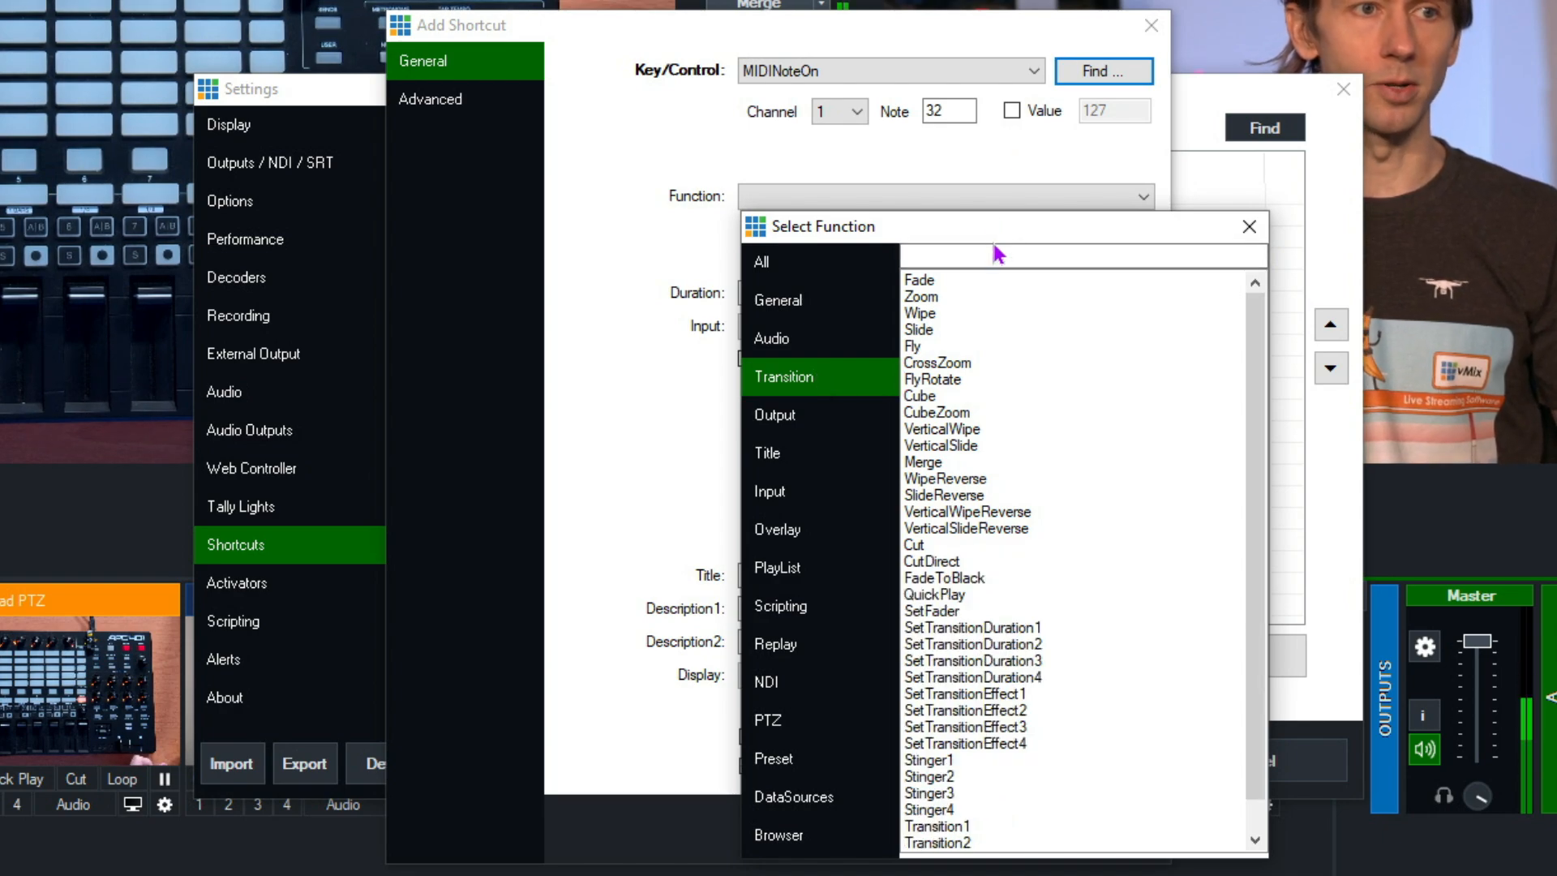
double_click(928, 329)
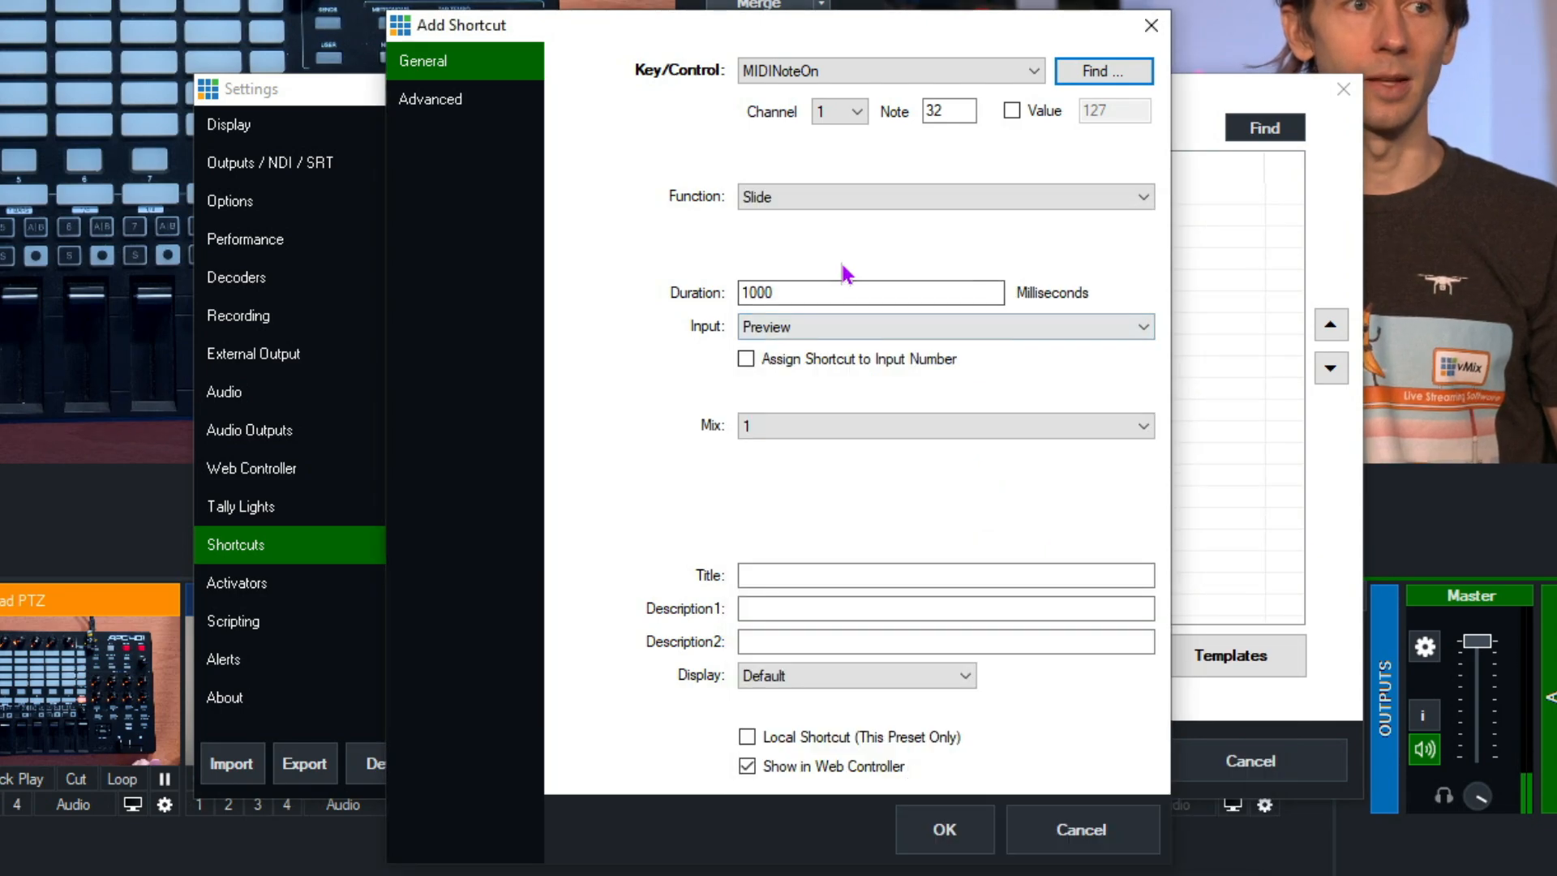
Set the shortcut's duration to 500 milliseconds and its input to 5 Side Cam, leaving it unassigned to the input number.
left_click_drag(823, 292, 680, 283)
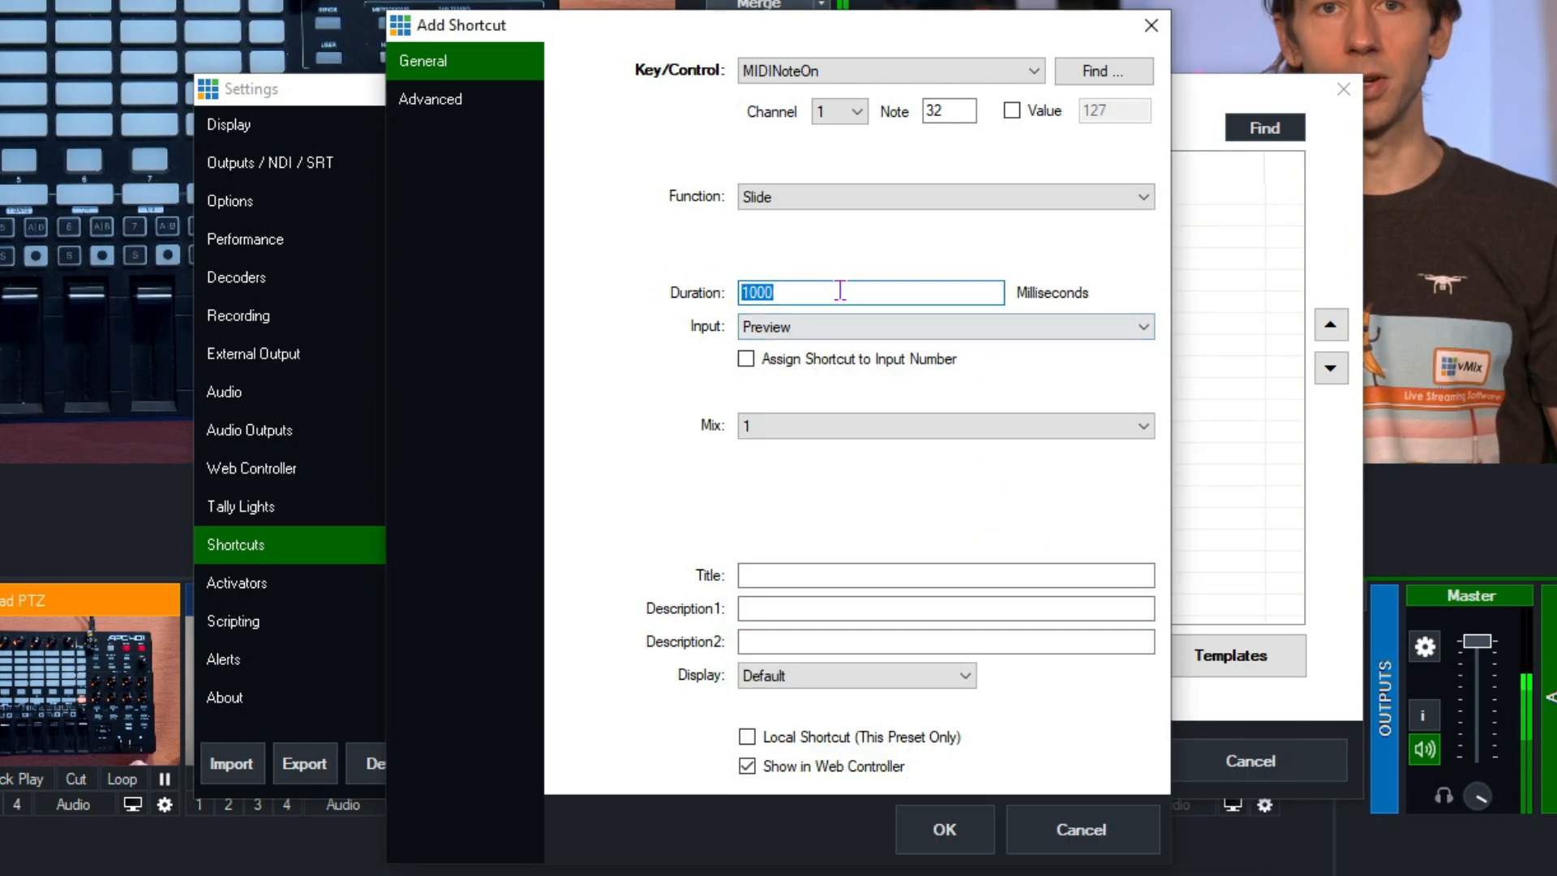
type("500")
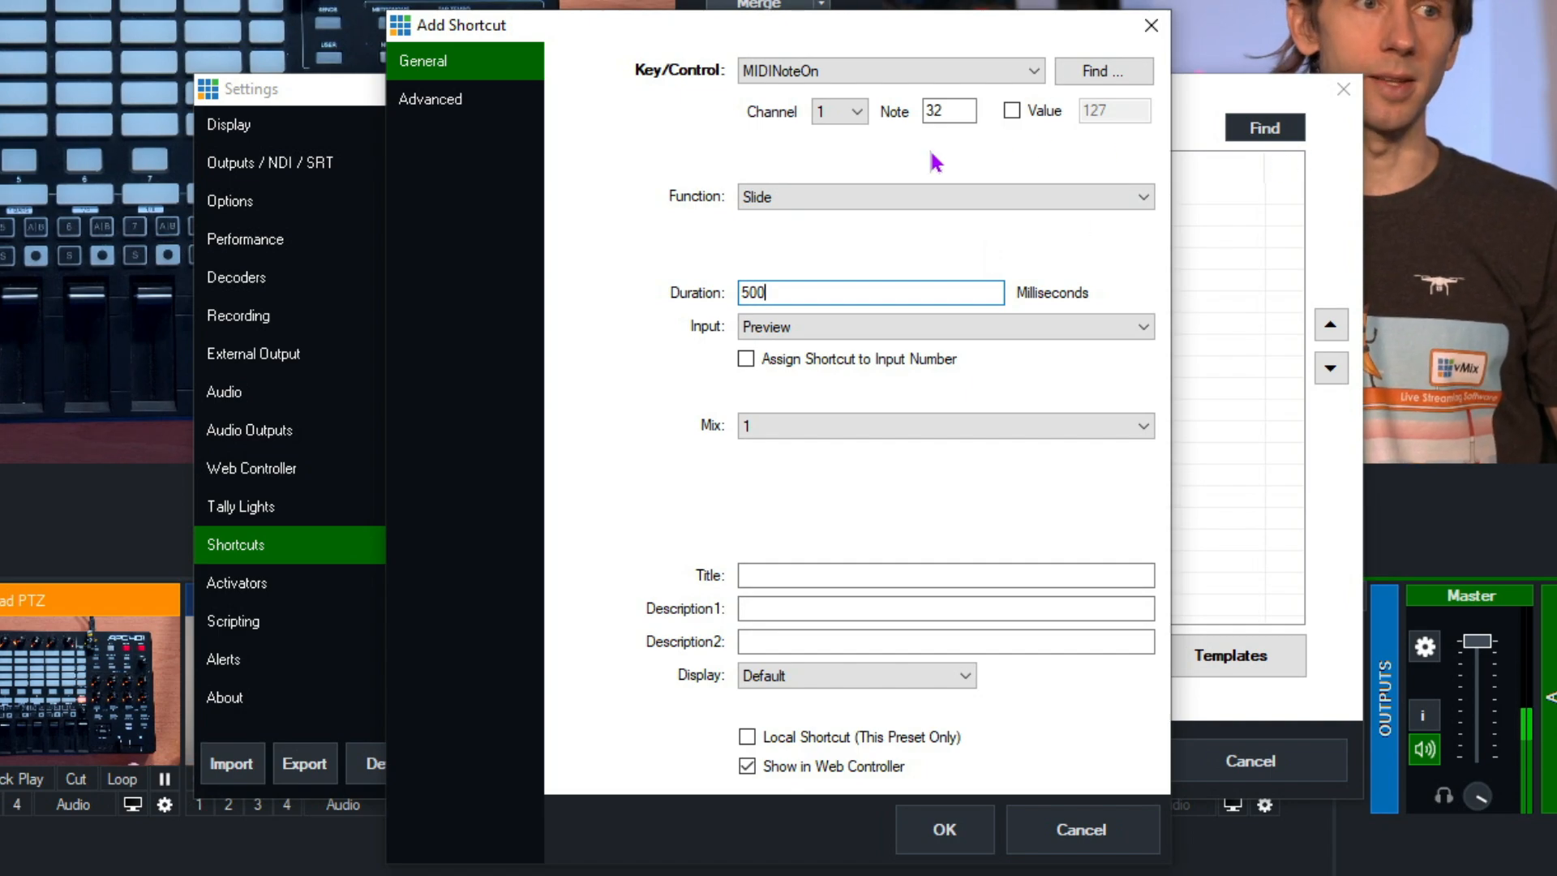
left_click(848, 331)
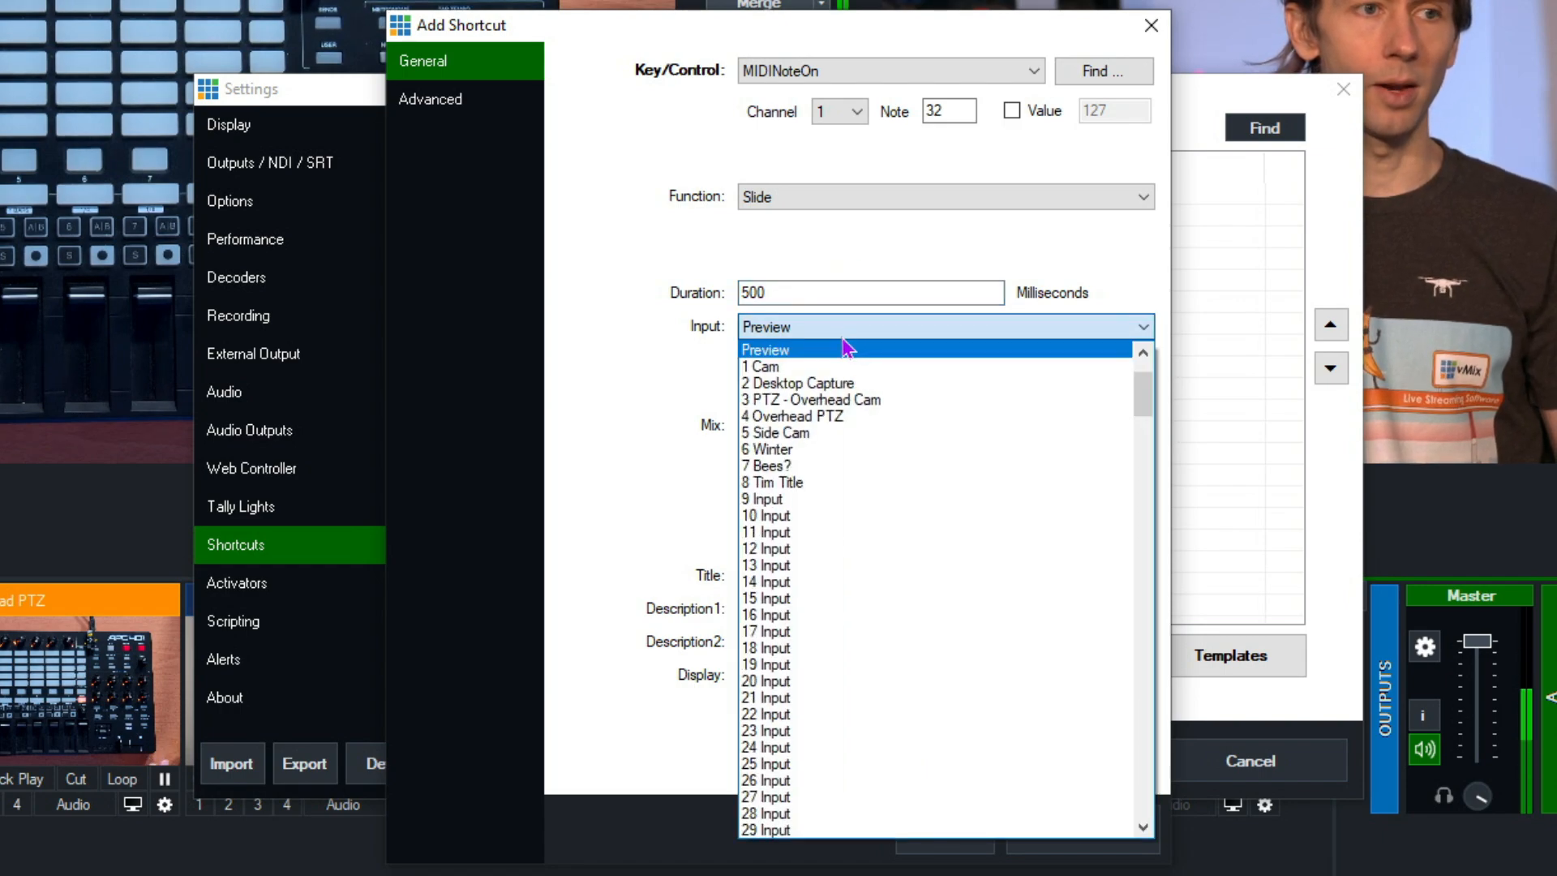
left_click(798, 432)
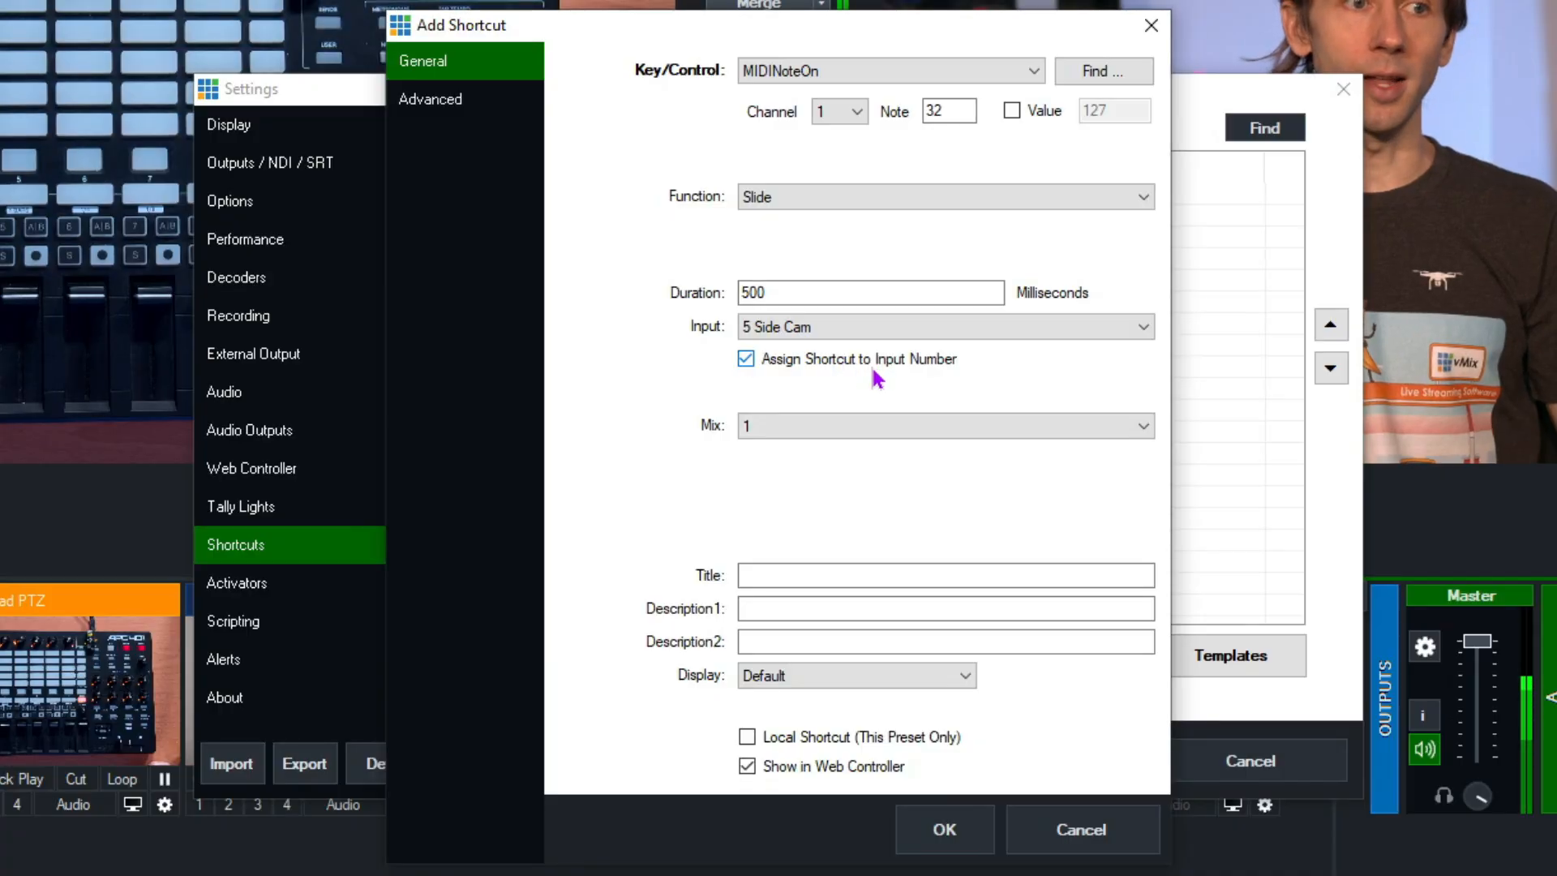
left_click(869, 361)
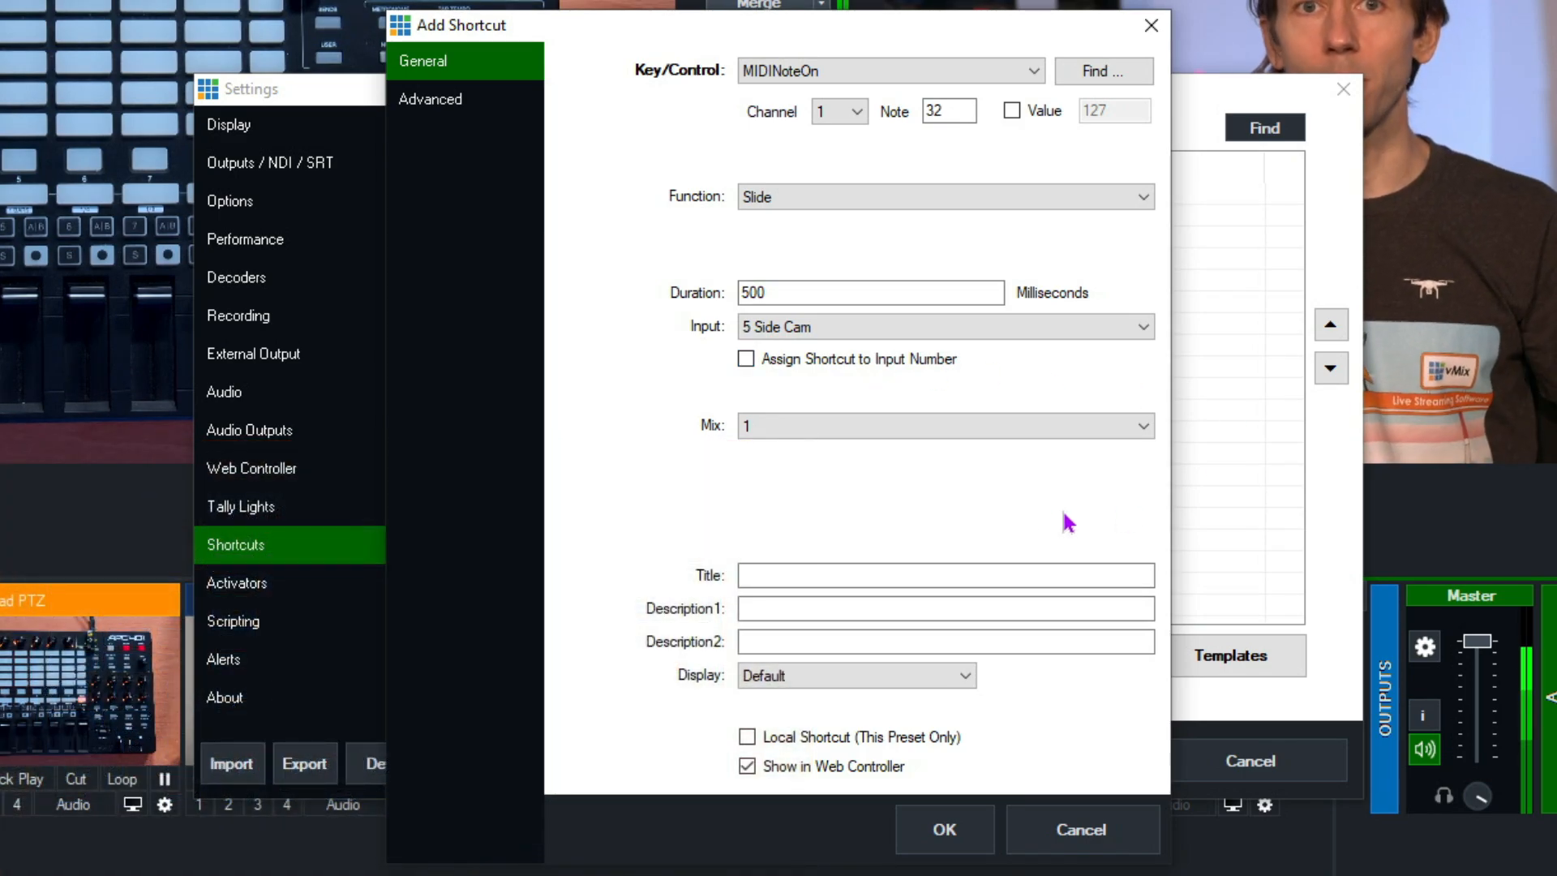
Title the shortcut Side Cam, make it local to this preset only, and add it to the shortcut list.
left_click(866, 573)
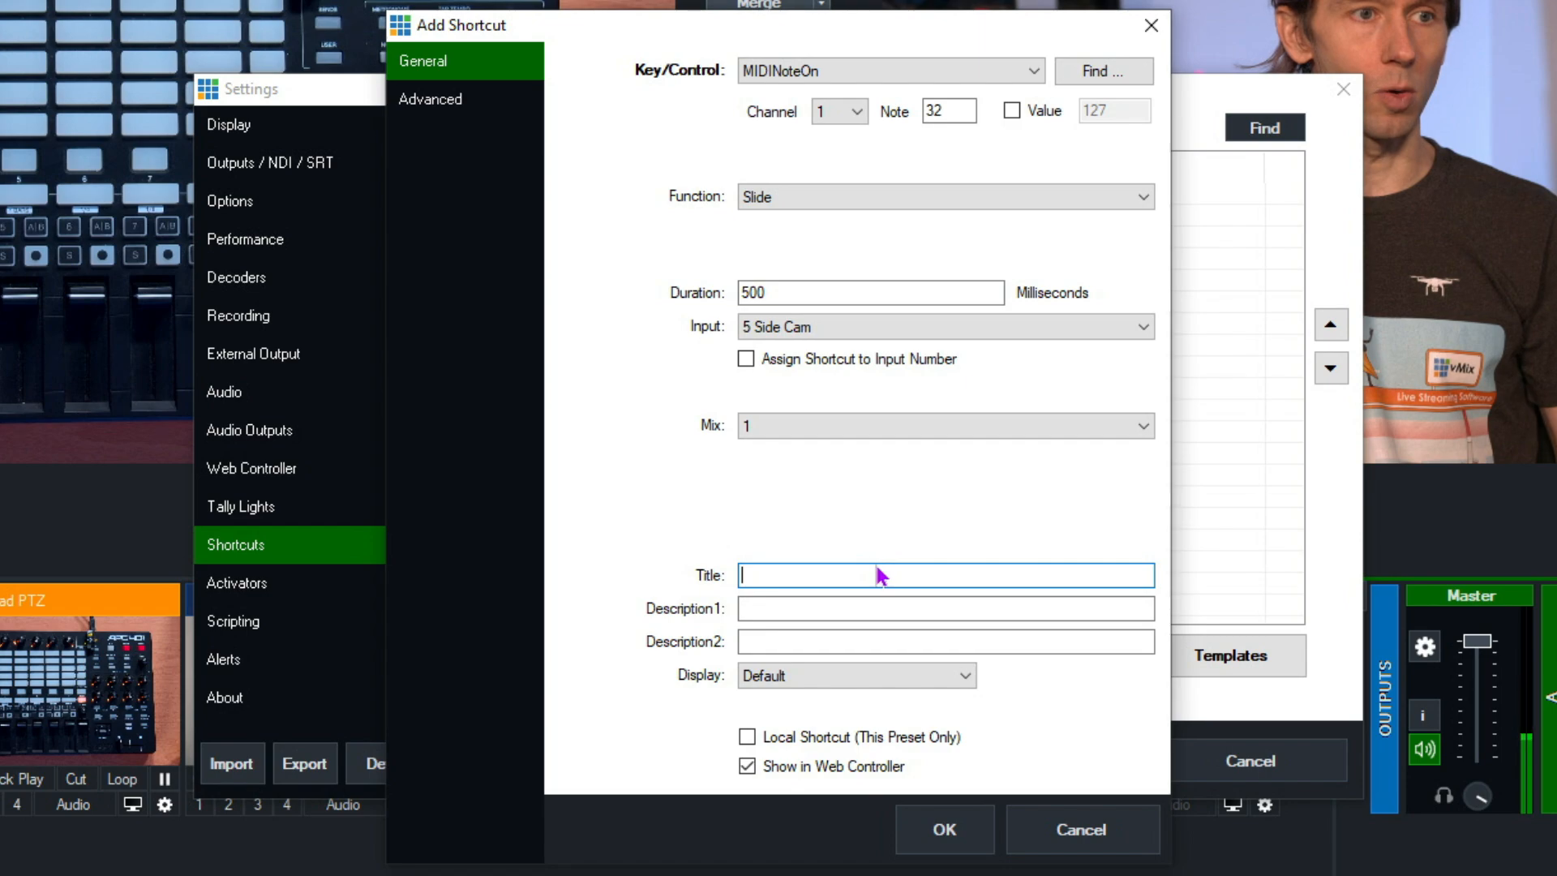
type("Side")
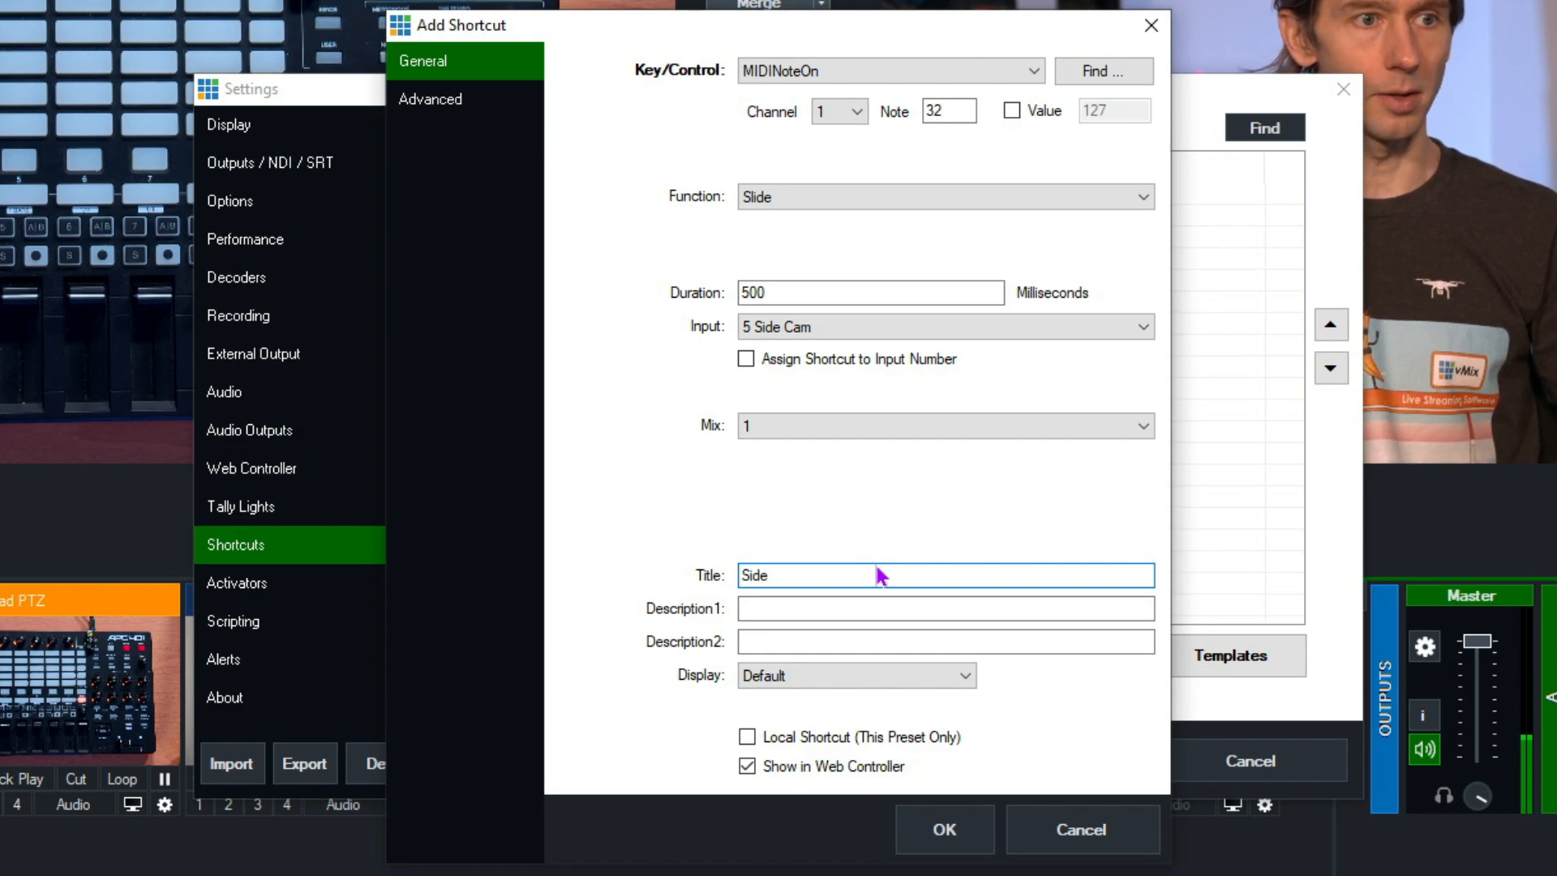
type(" Cam")
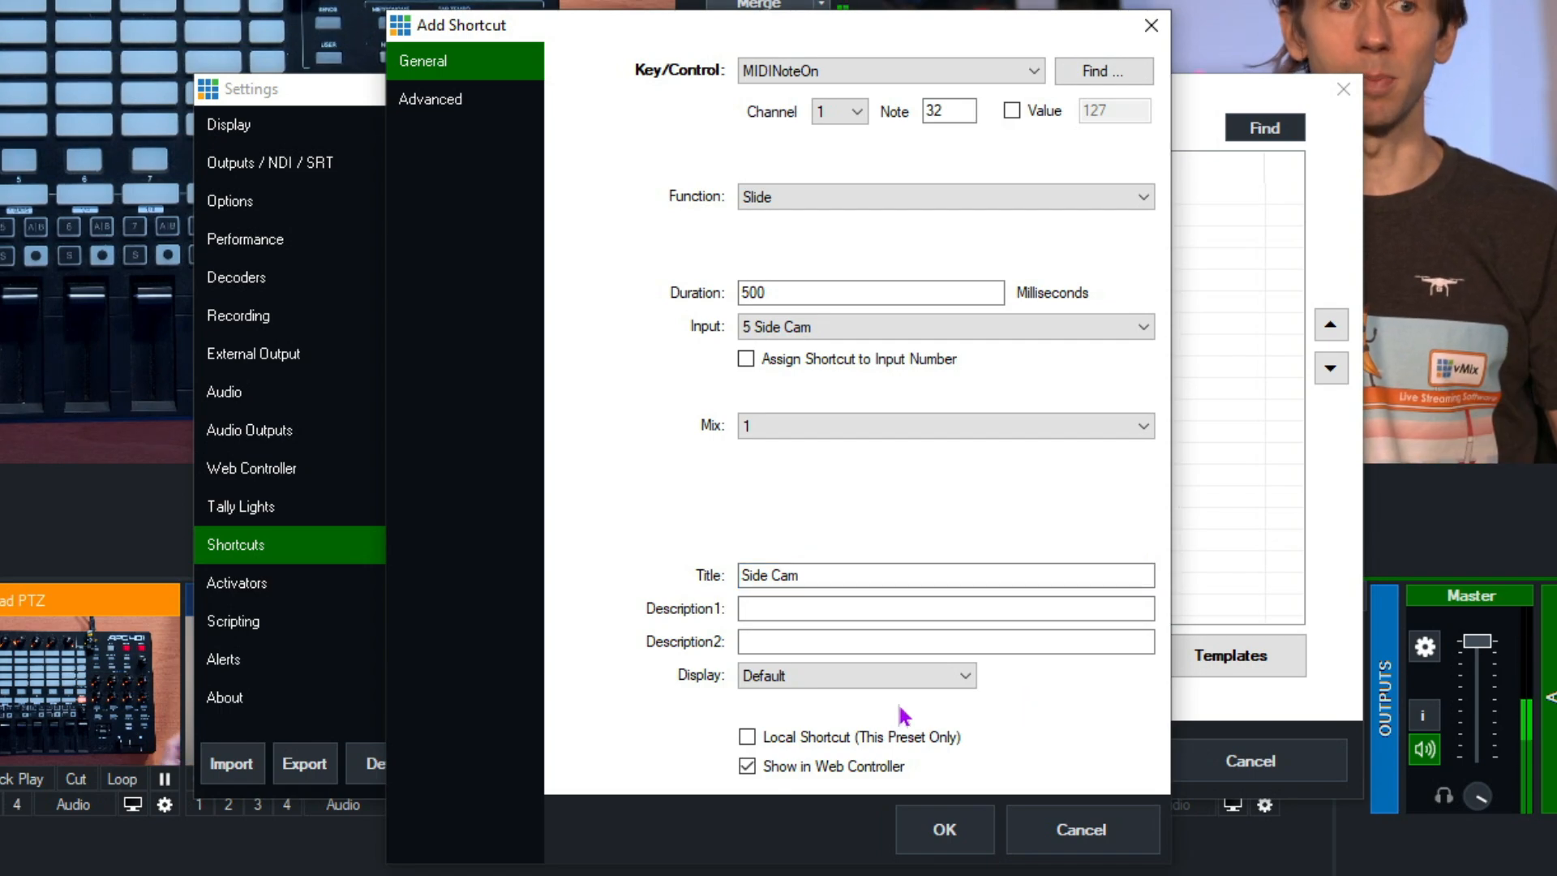
left_click(961, 676)
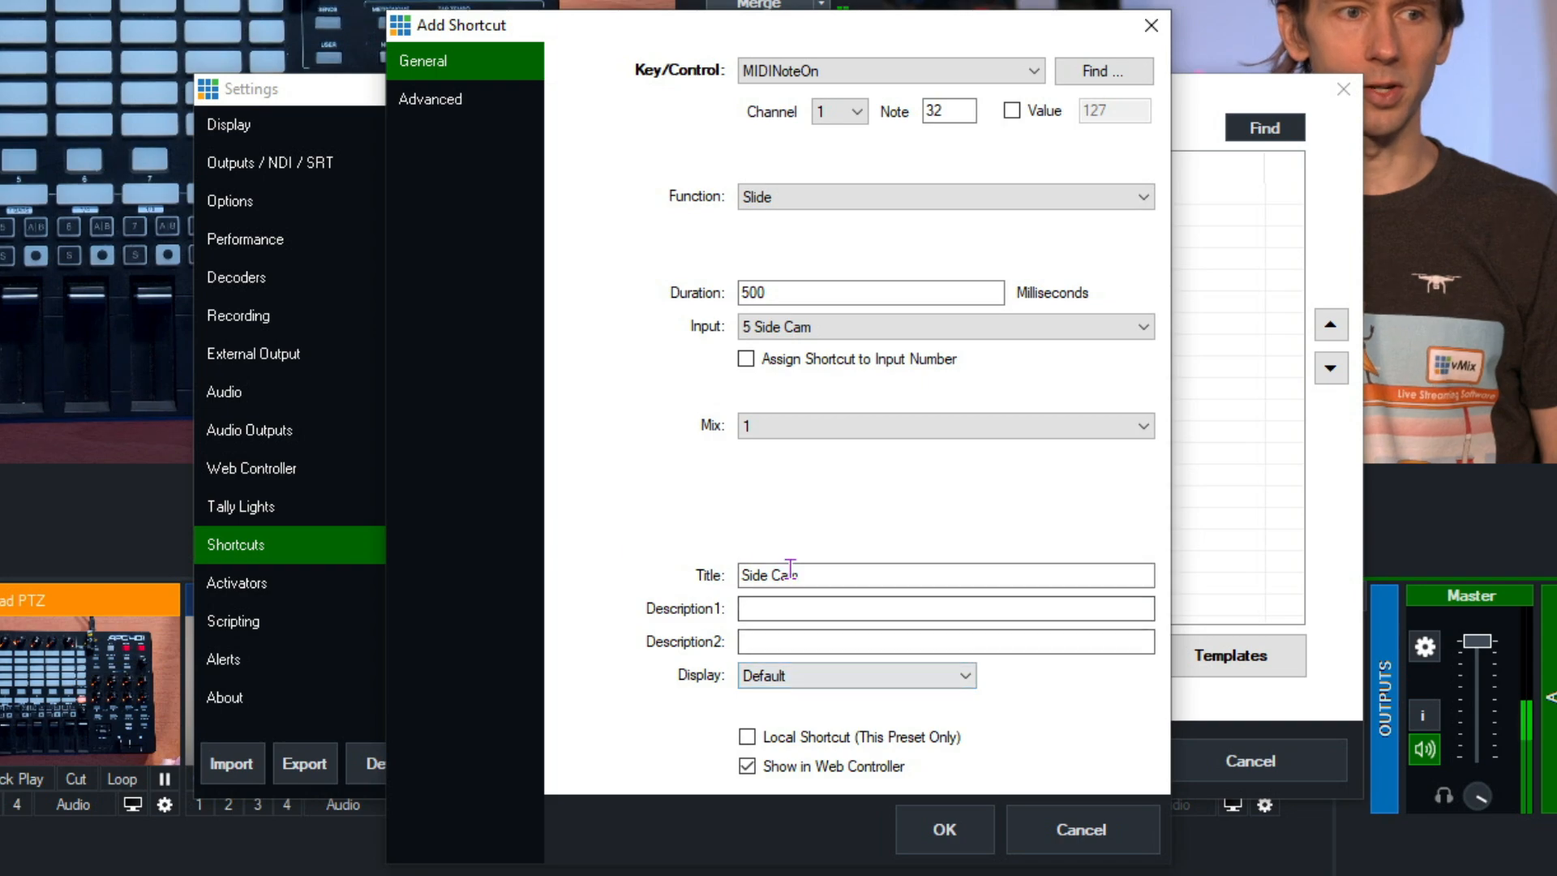
left_click(784, 572)
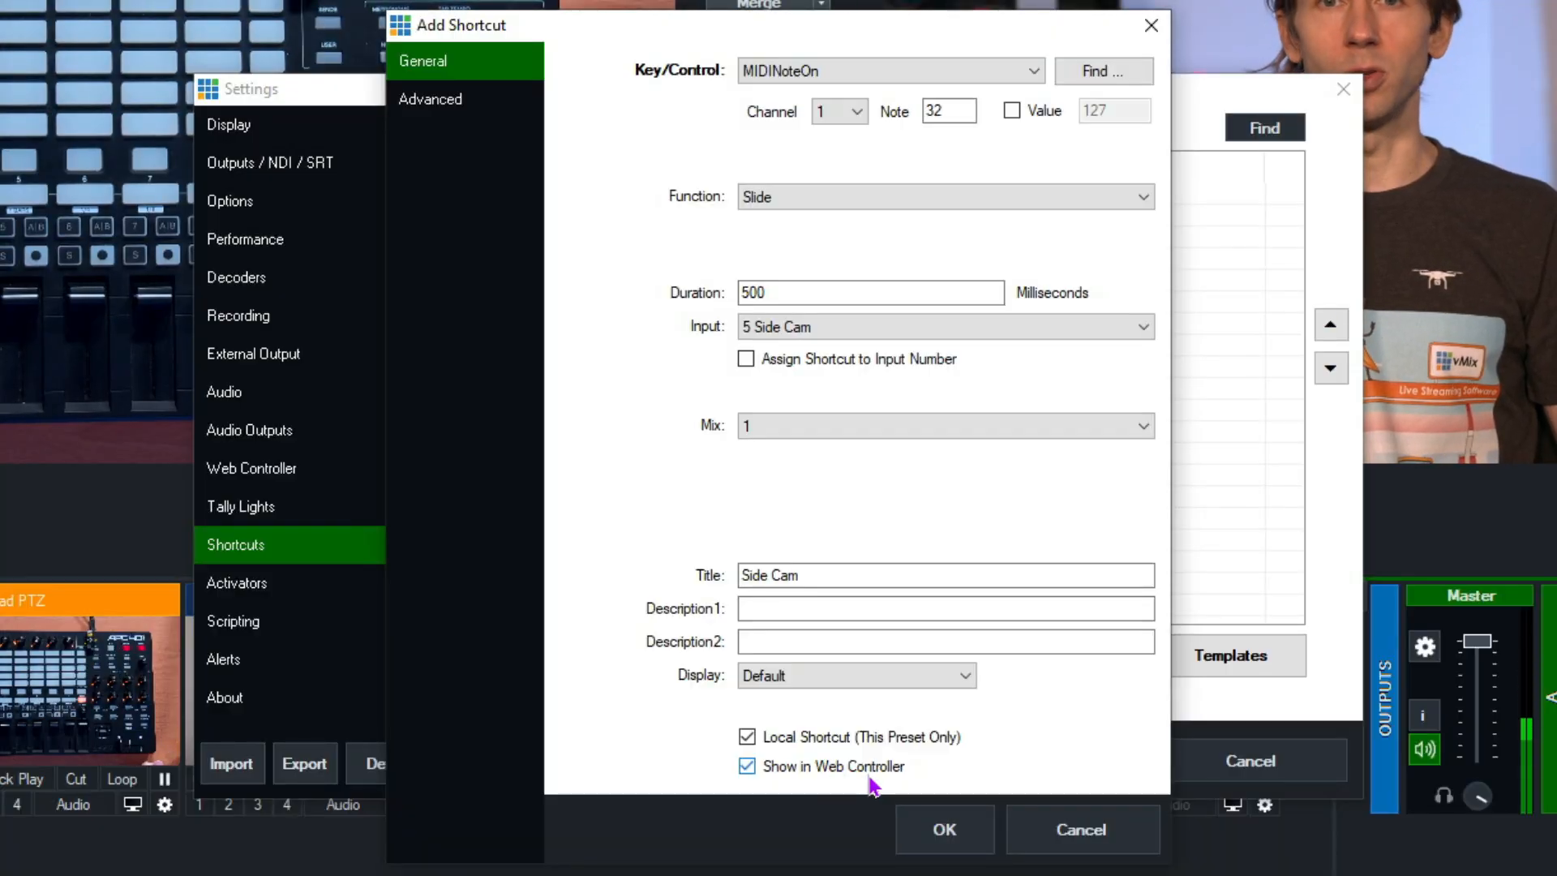
left_click(946, 829)
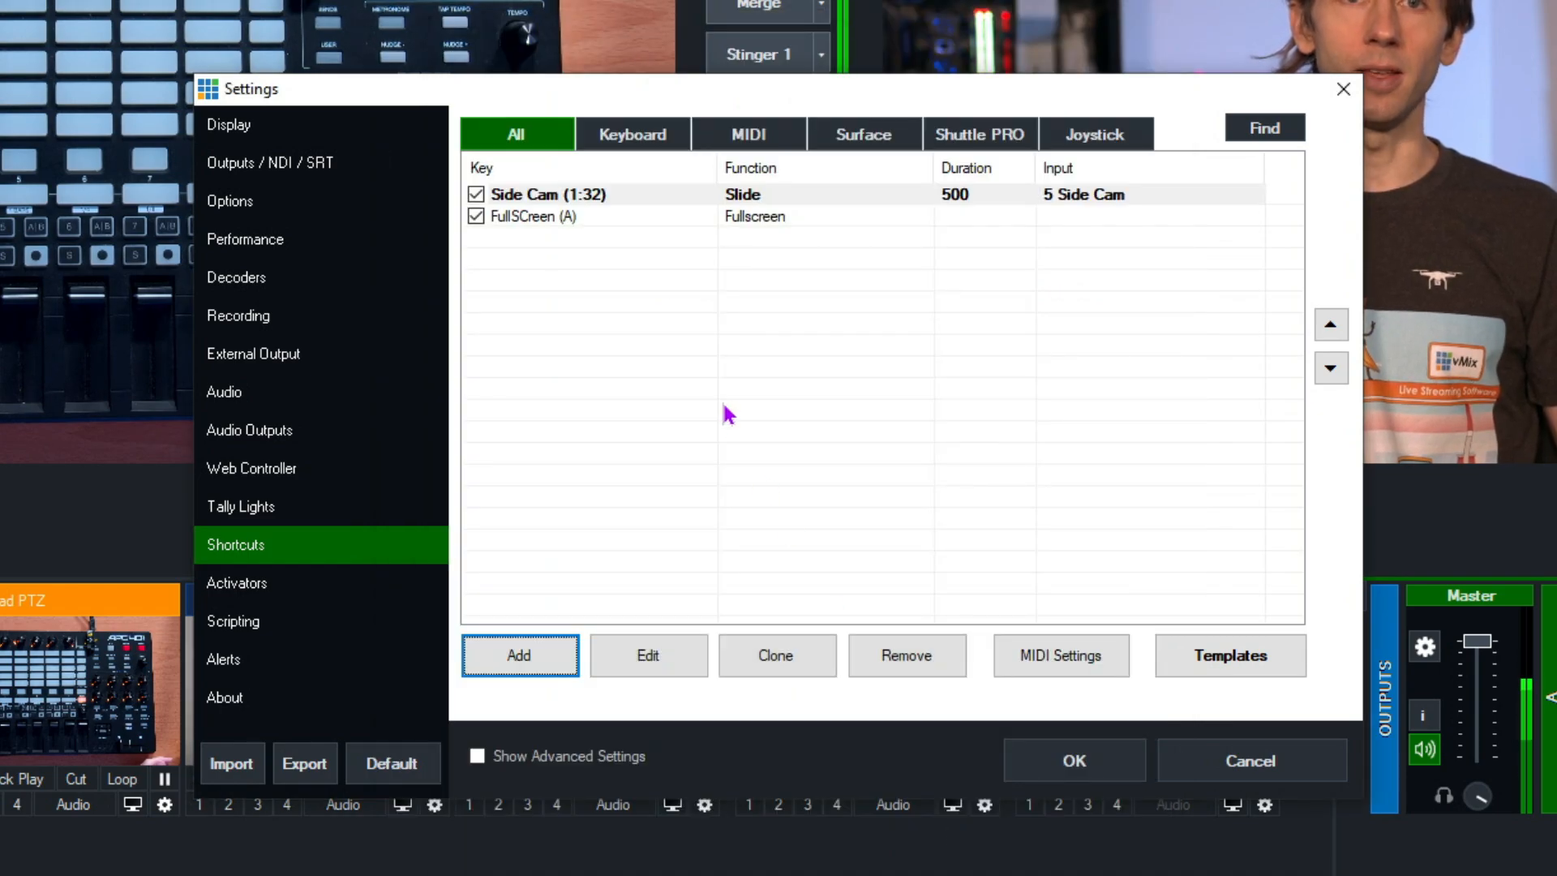
Save the shortcut settings and cut the output from Side Cam back to the Cam input.
left_click(557, 195)
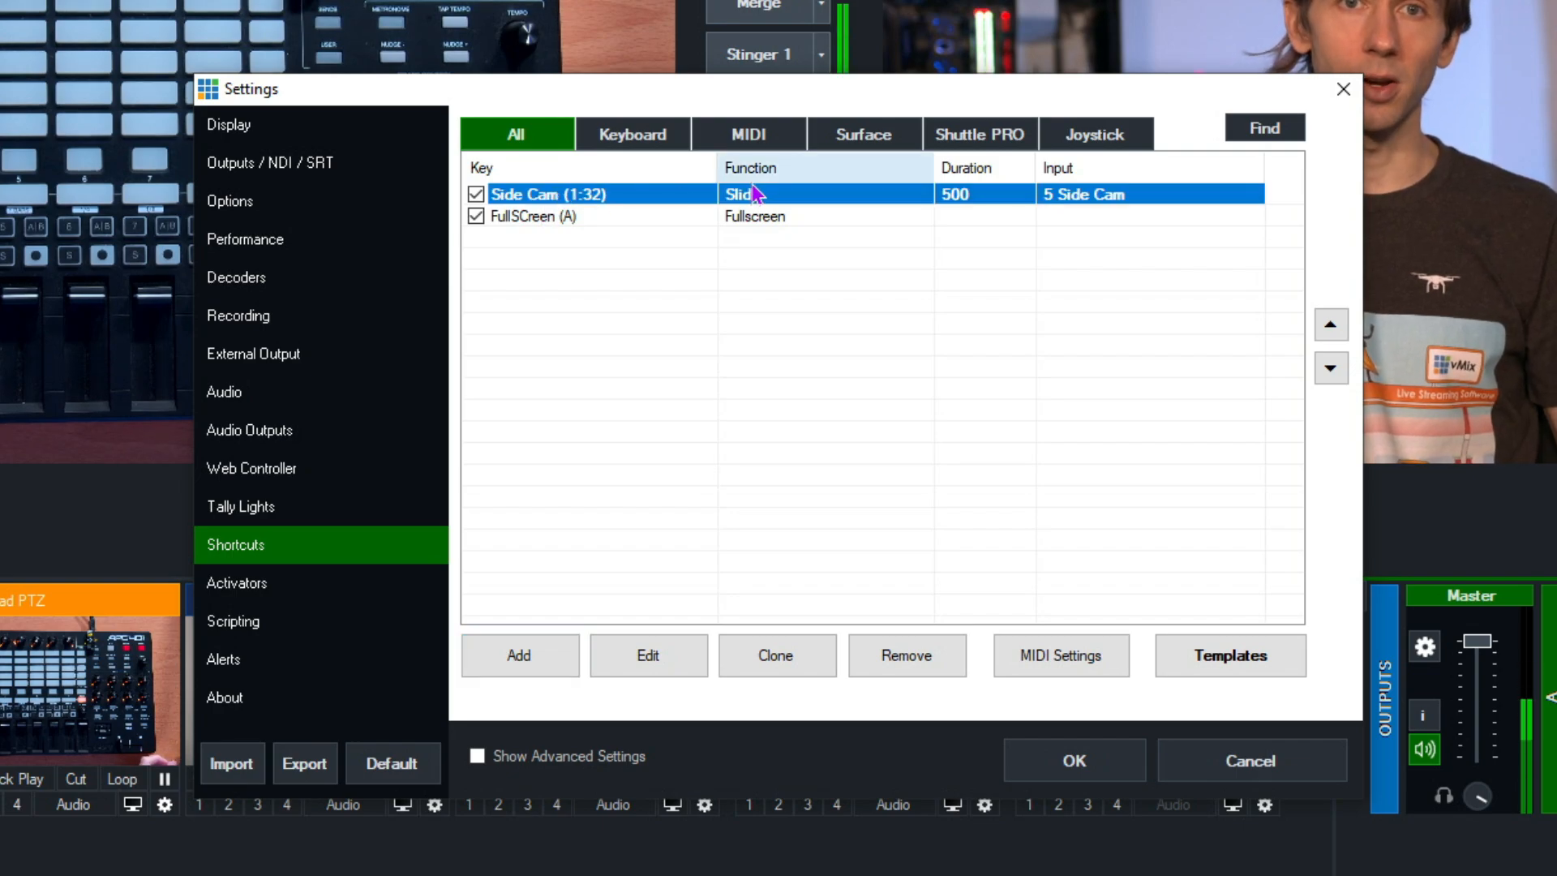
left_click(641, 216)
left_click(642, 195)
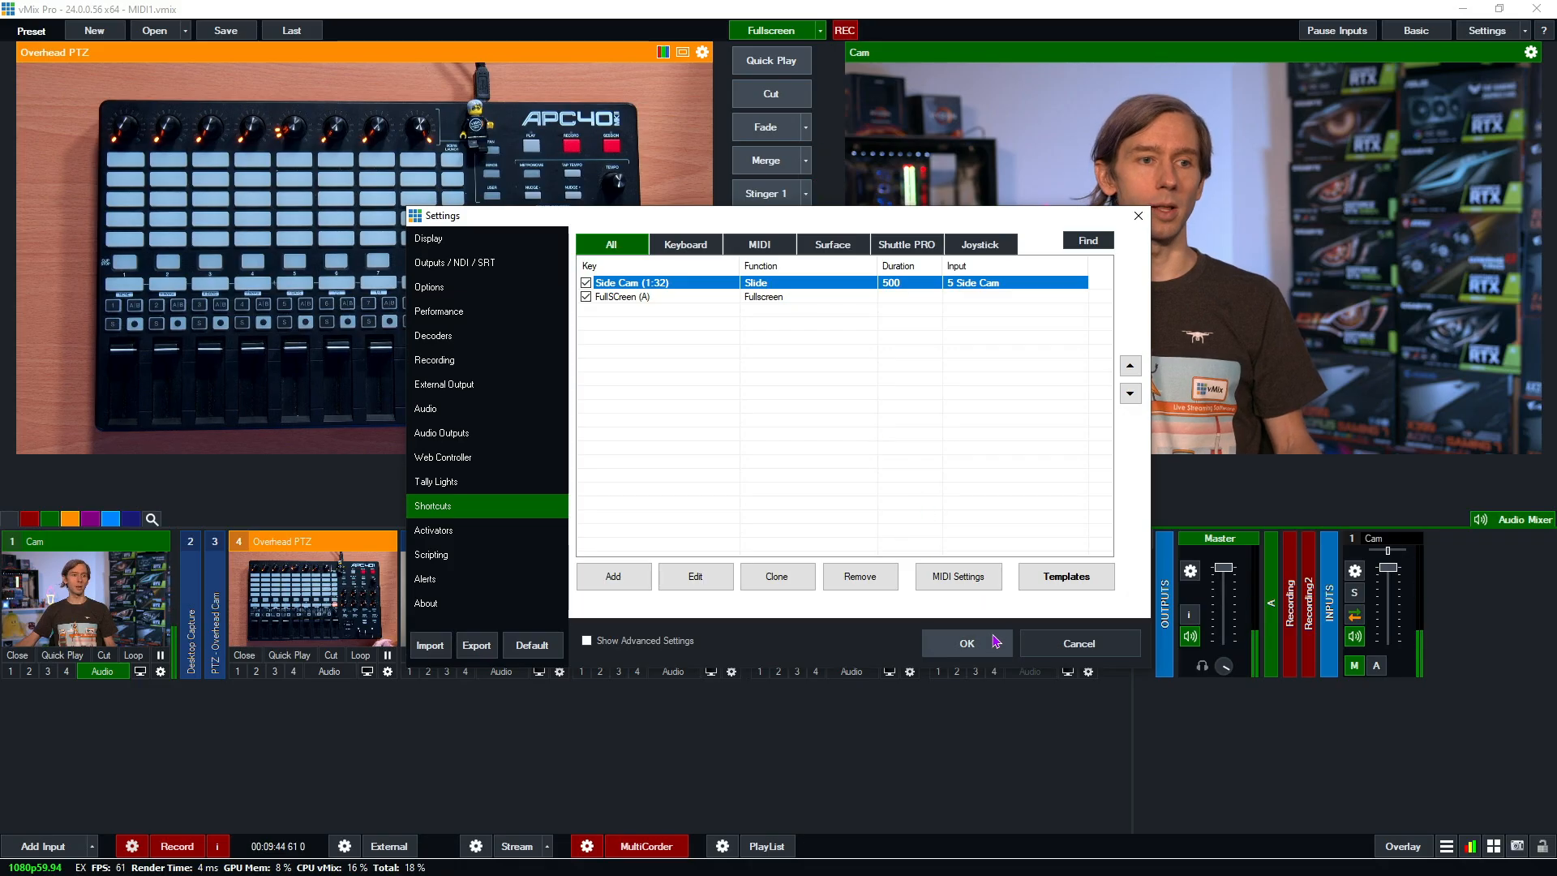
left_click(1116, 759)
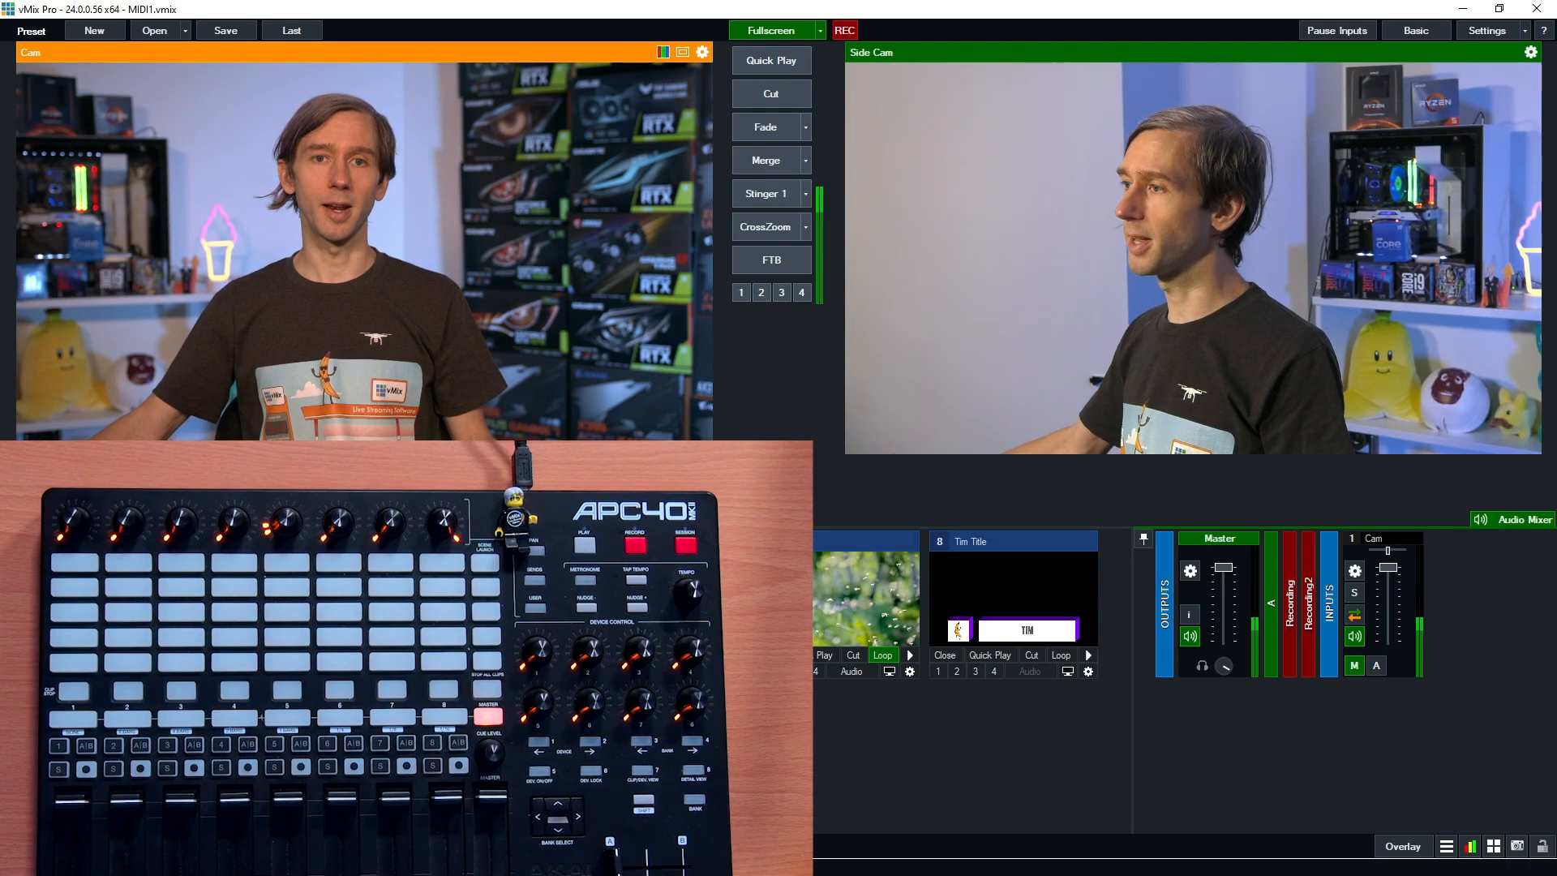
left_click(763, 97)
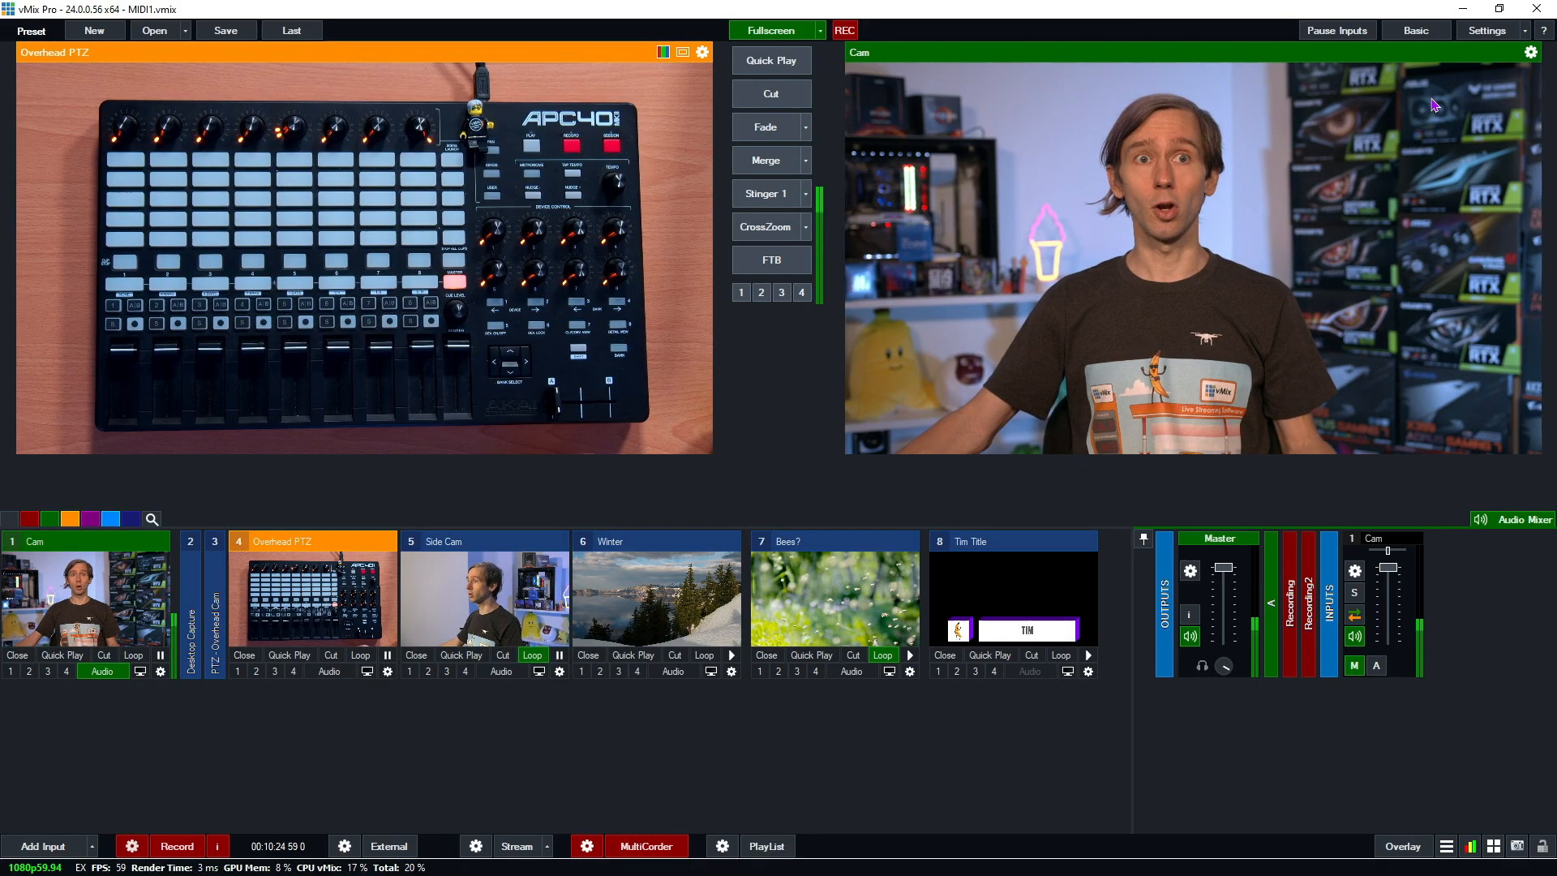
Reopen the shortcut settings and check the Side Cam shortcut's details without changing them.
left_click(1477, 35)
left_click(437, 502)
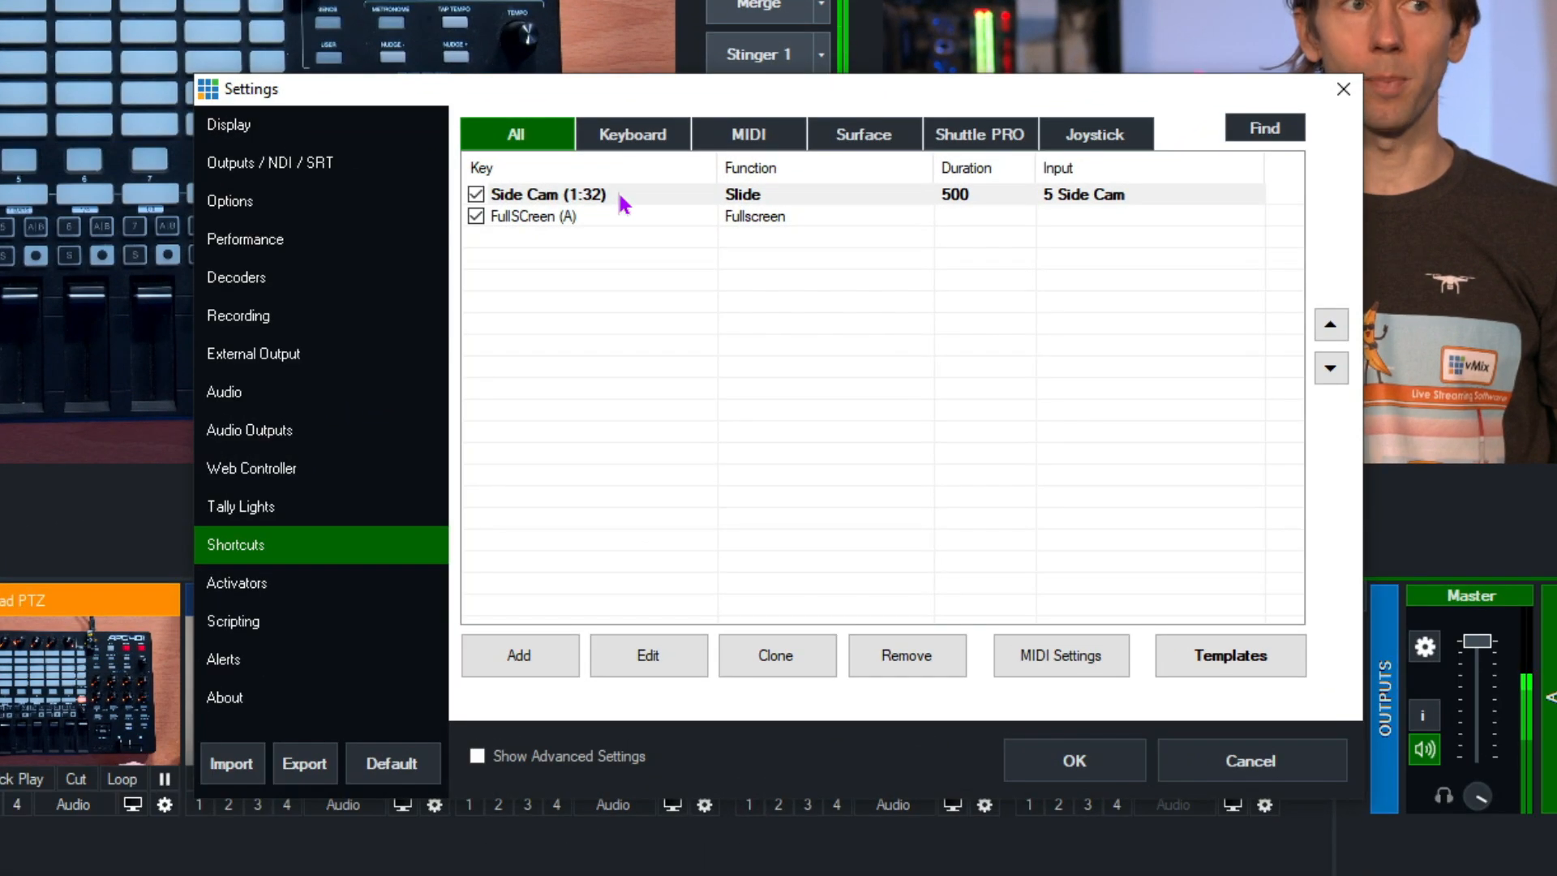
double_click(645, 236)
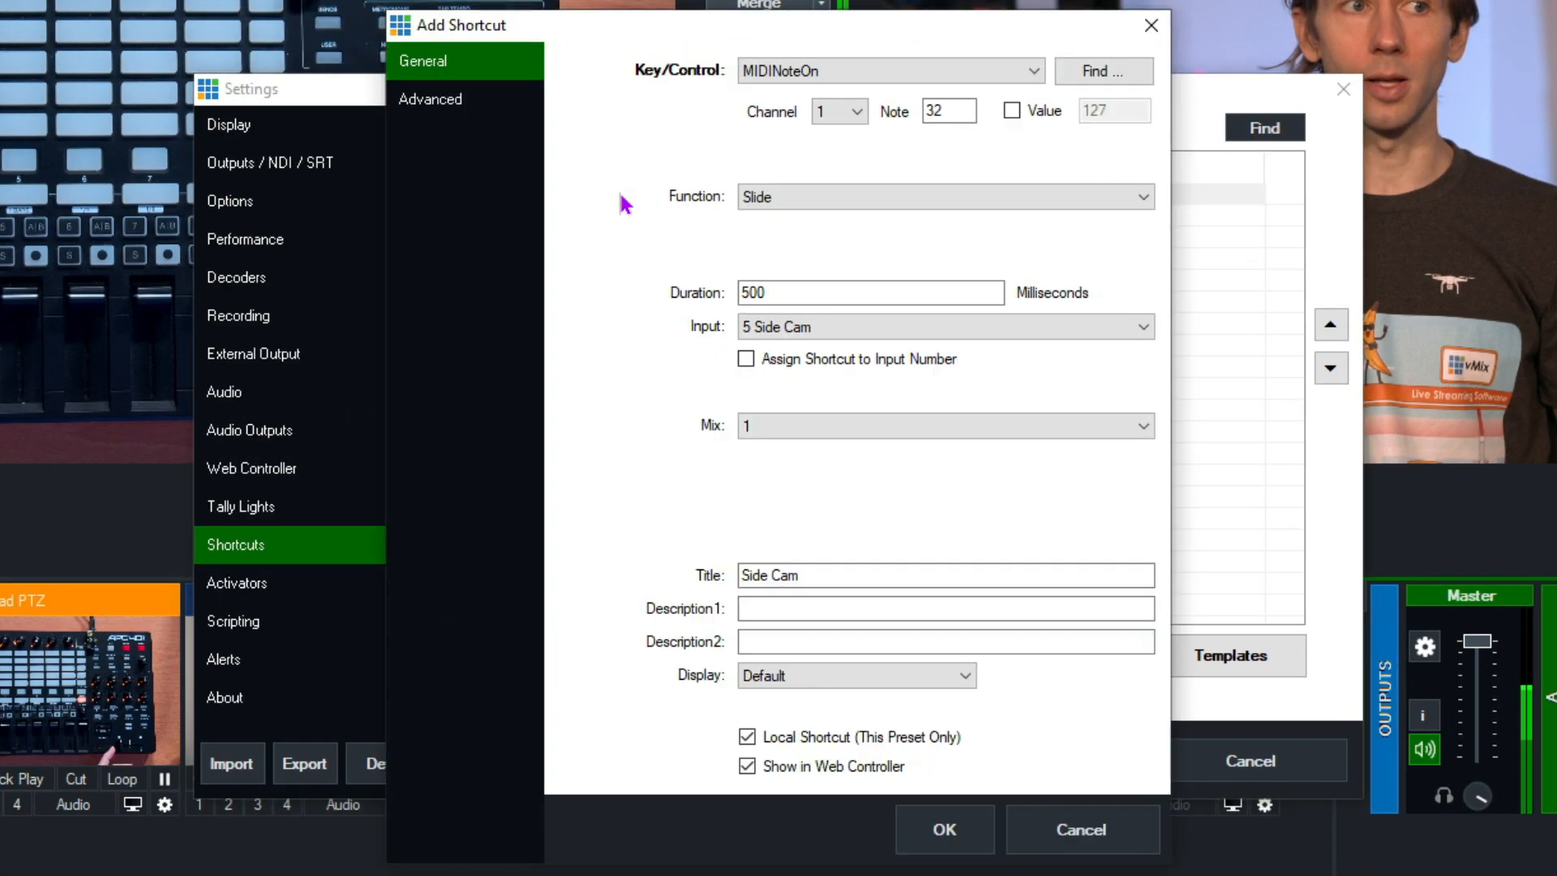
left_click(1045, 828)
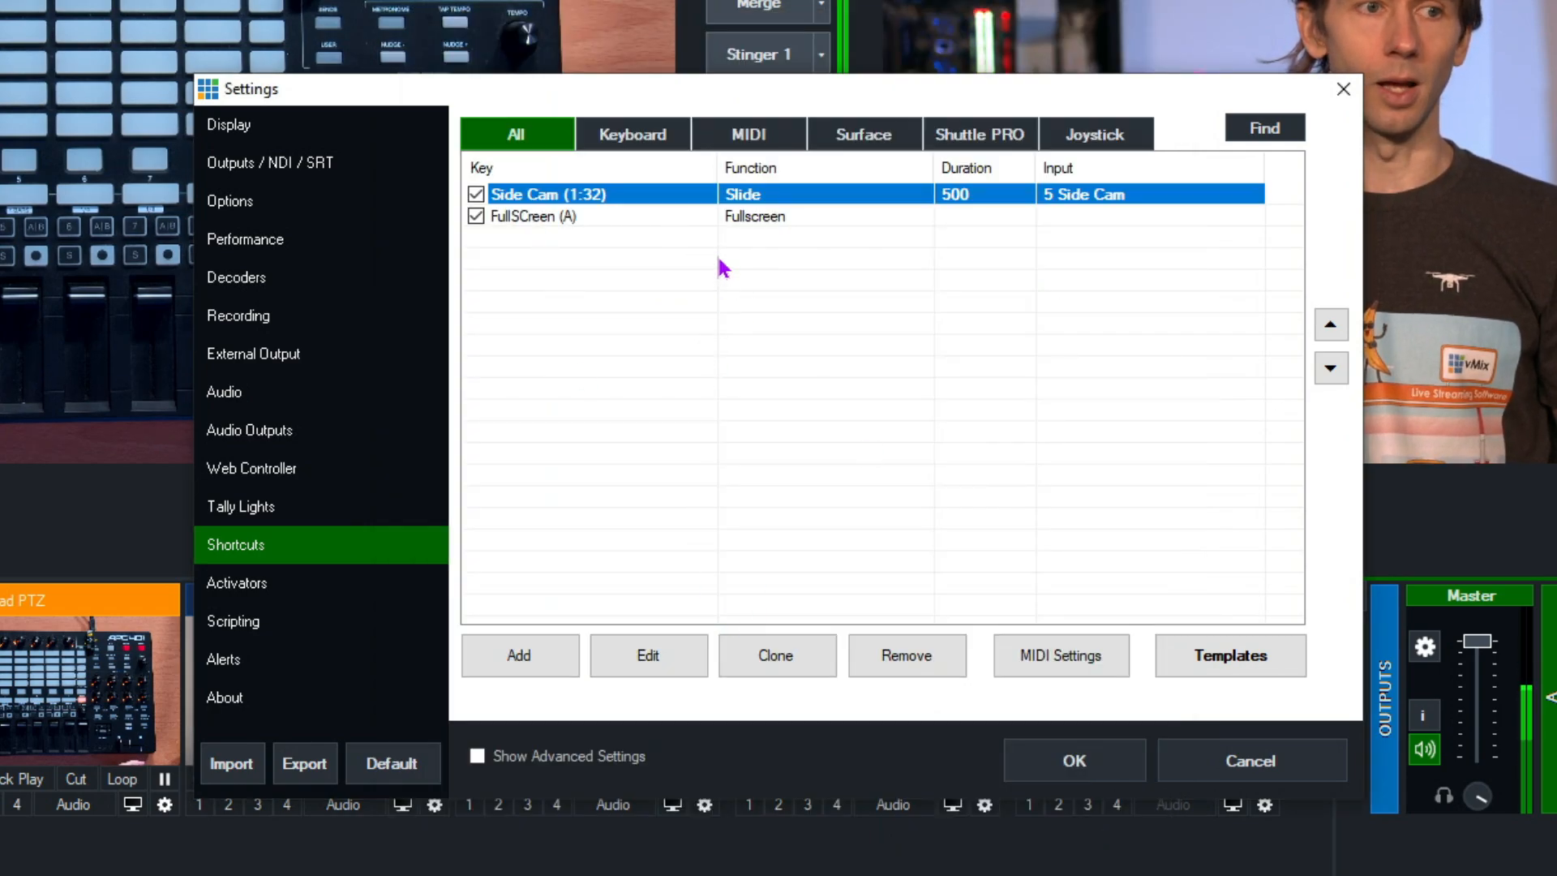
Clone the Side Cam shortcut and select the second copy in the list.
left_click(769, 653)
left_click(560, 217)
left_click(584, 196)
left_click(604, 219)
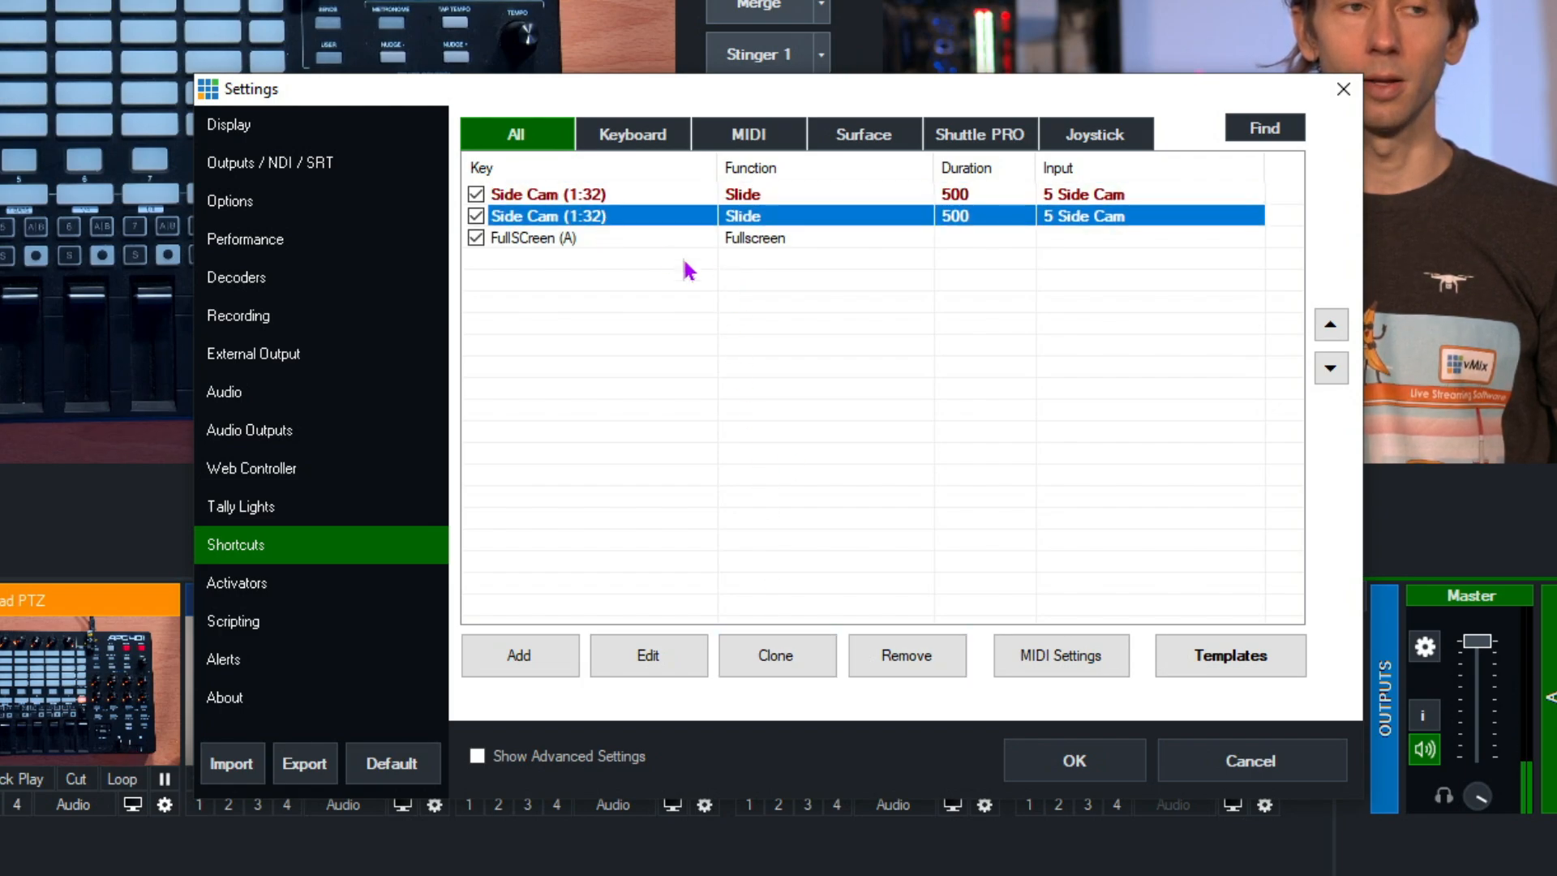
Remove the cloned second Side Cam shortcut from the shortcut list.
left_click(574, 197)
left_click(586, 217)
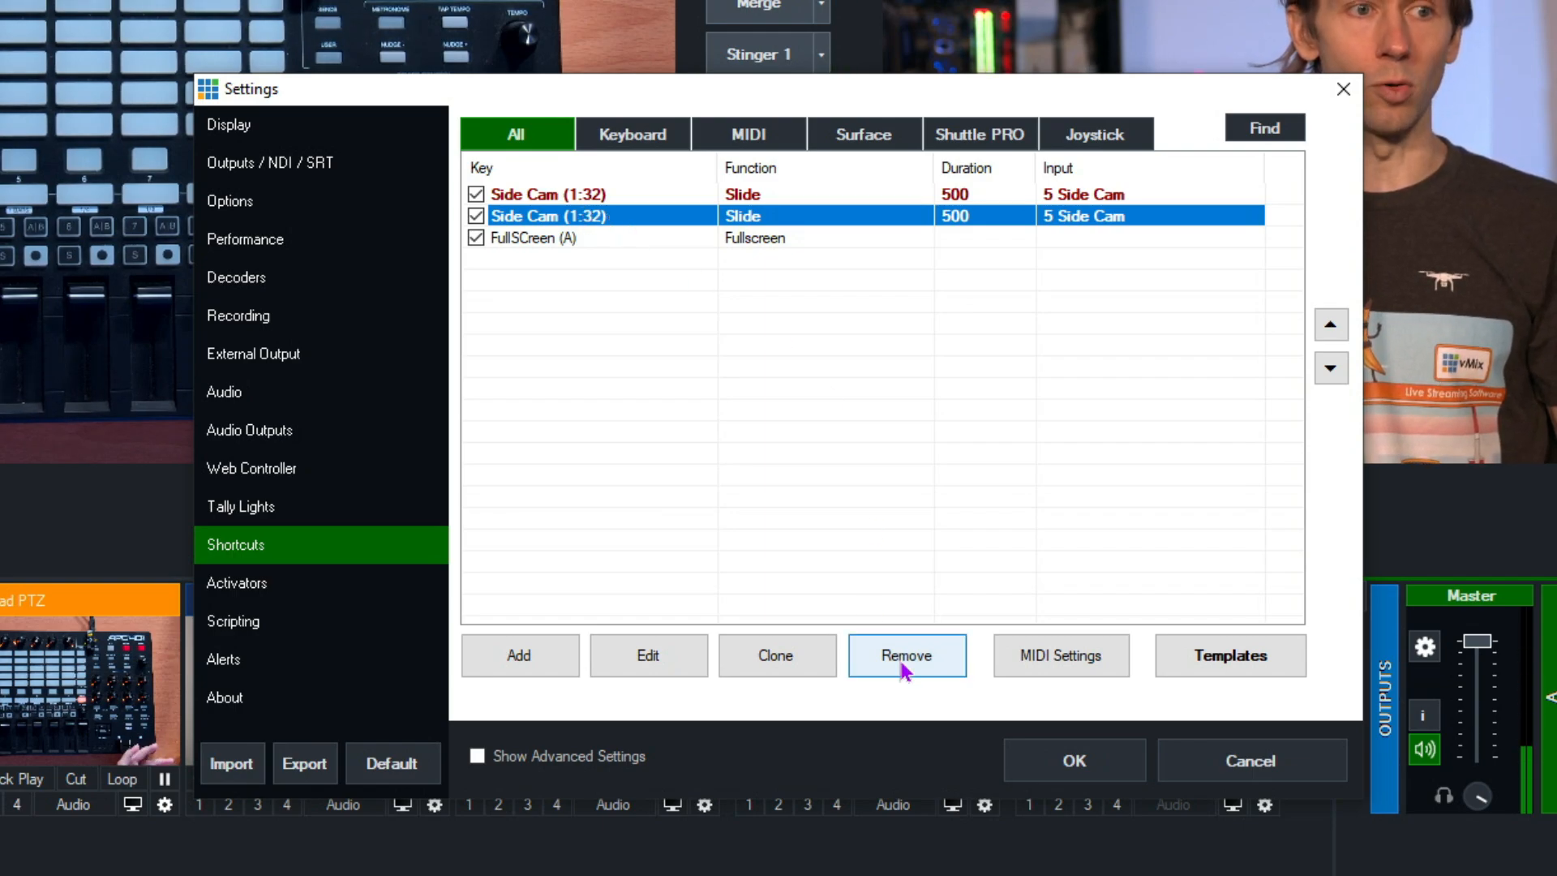
left_click(570, 197)
left_click(587, 218)
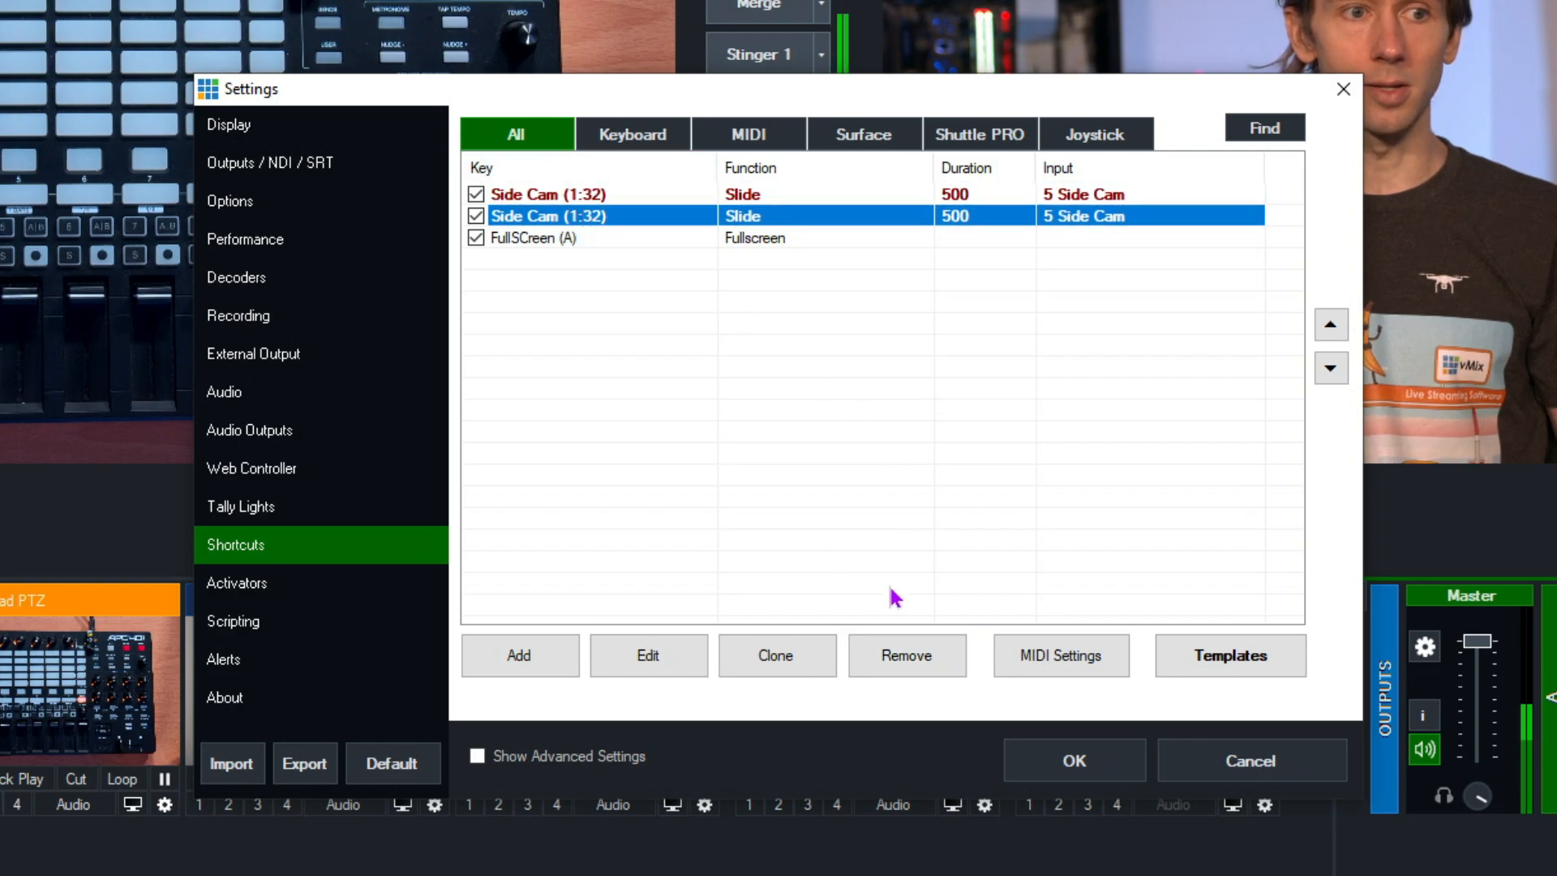
left_click(900, 652)
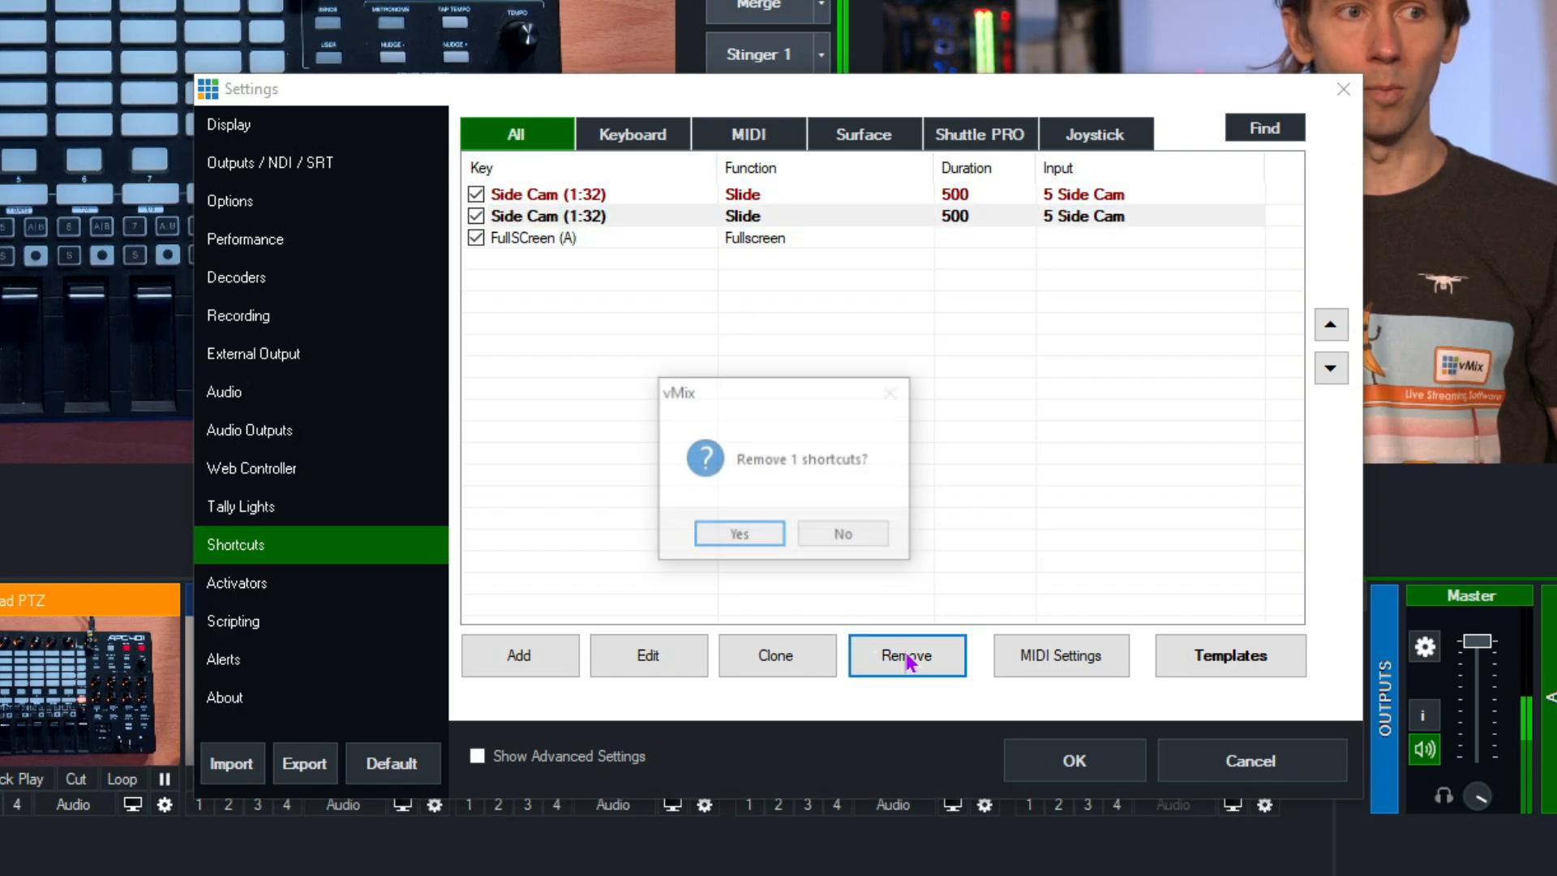
left_click(741, 535)
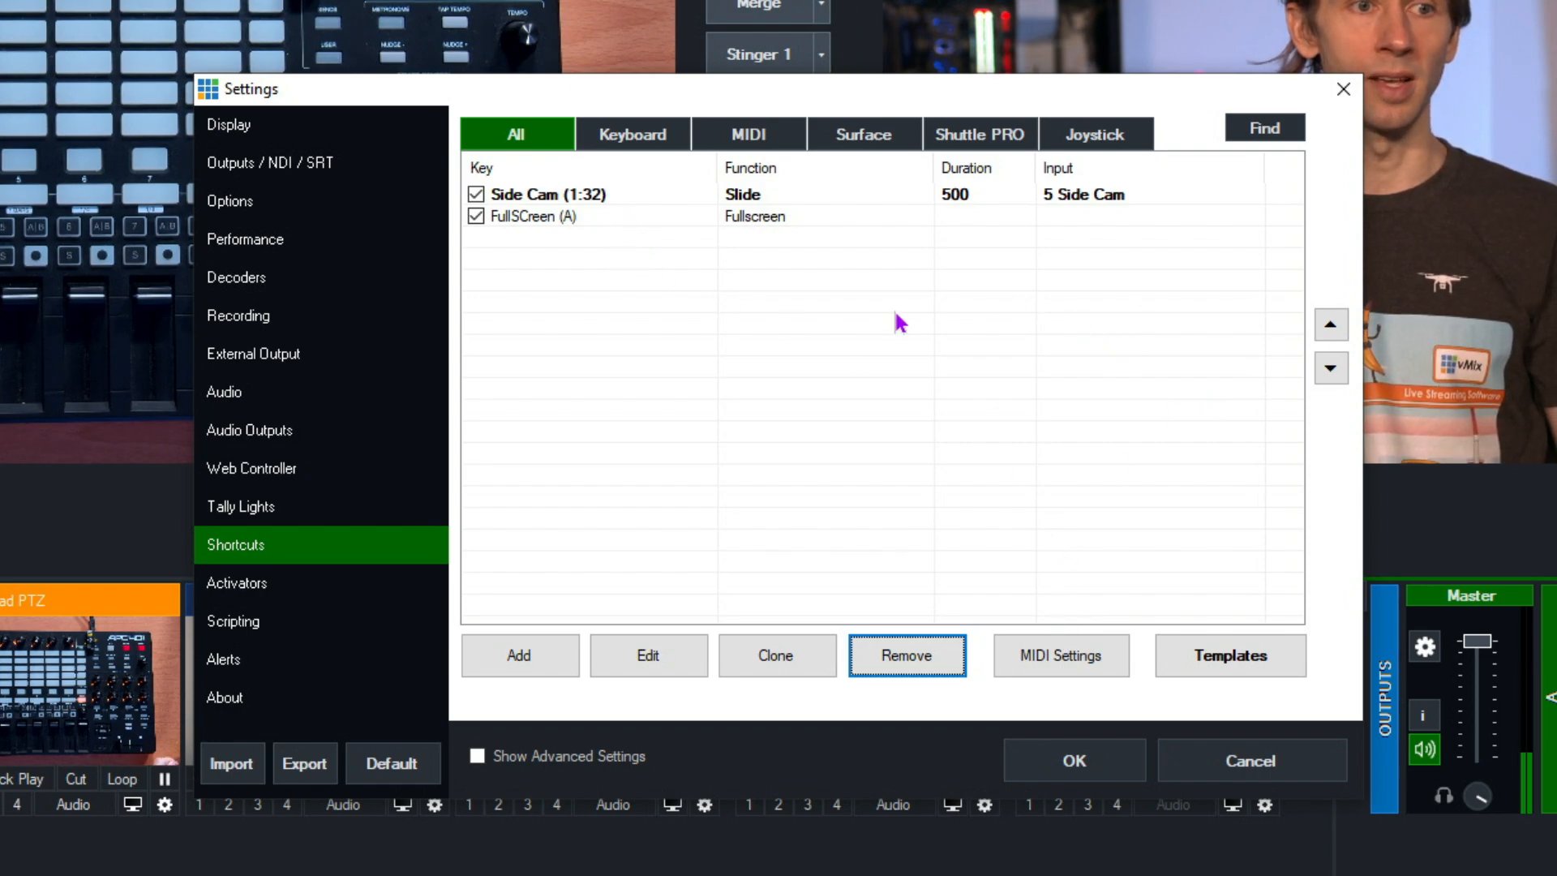
Examine the Audio AKAI APC 40 MK2 shortcut template and leave the templates without replacing the existing shortcuts.
left_click(1204, 669)
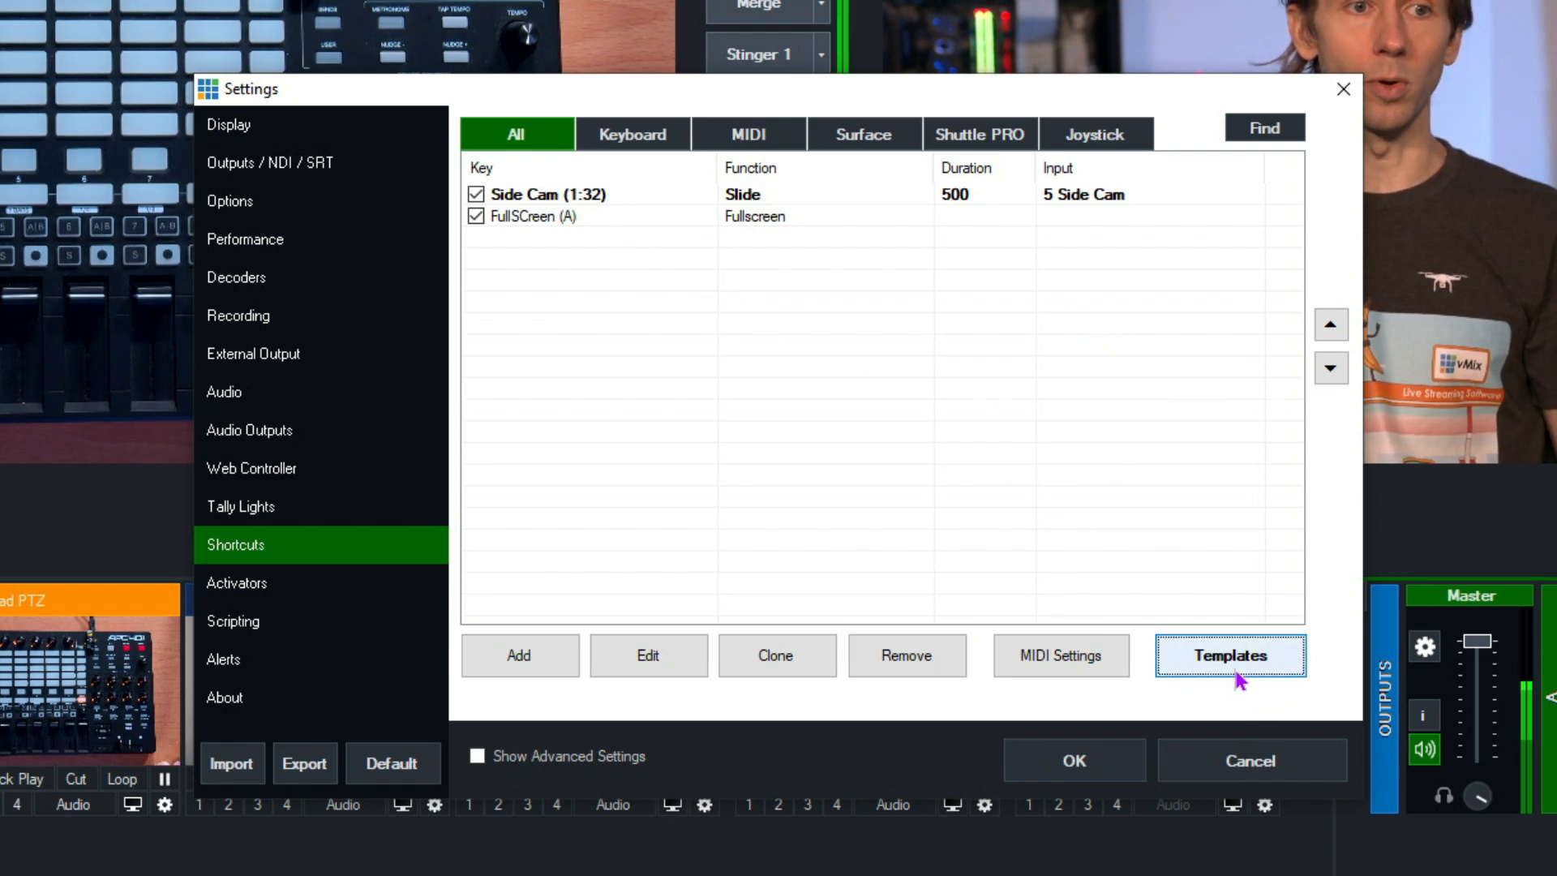
left_click(1268, 659)
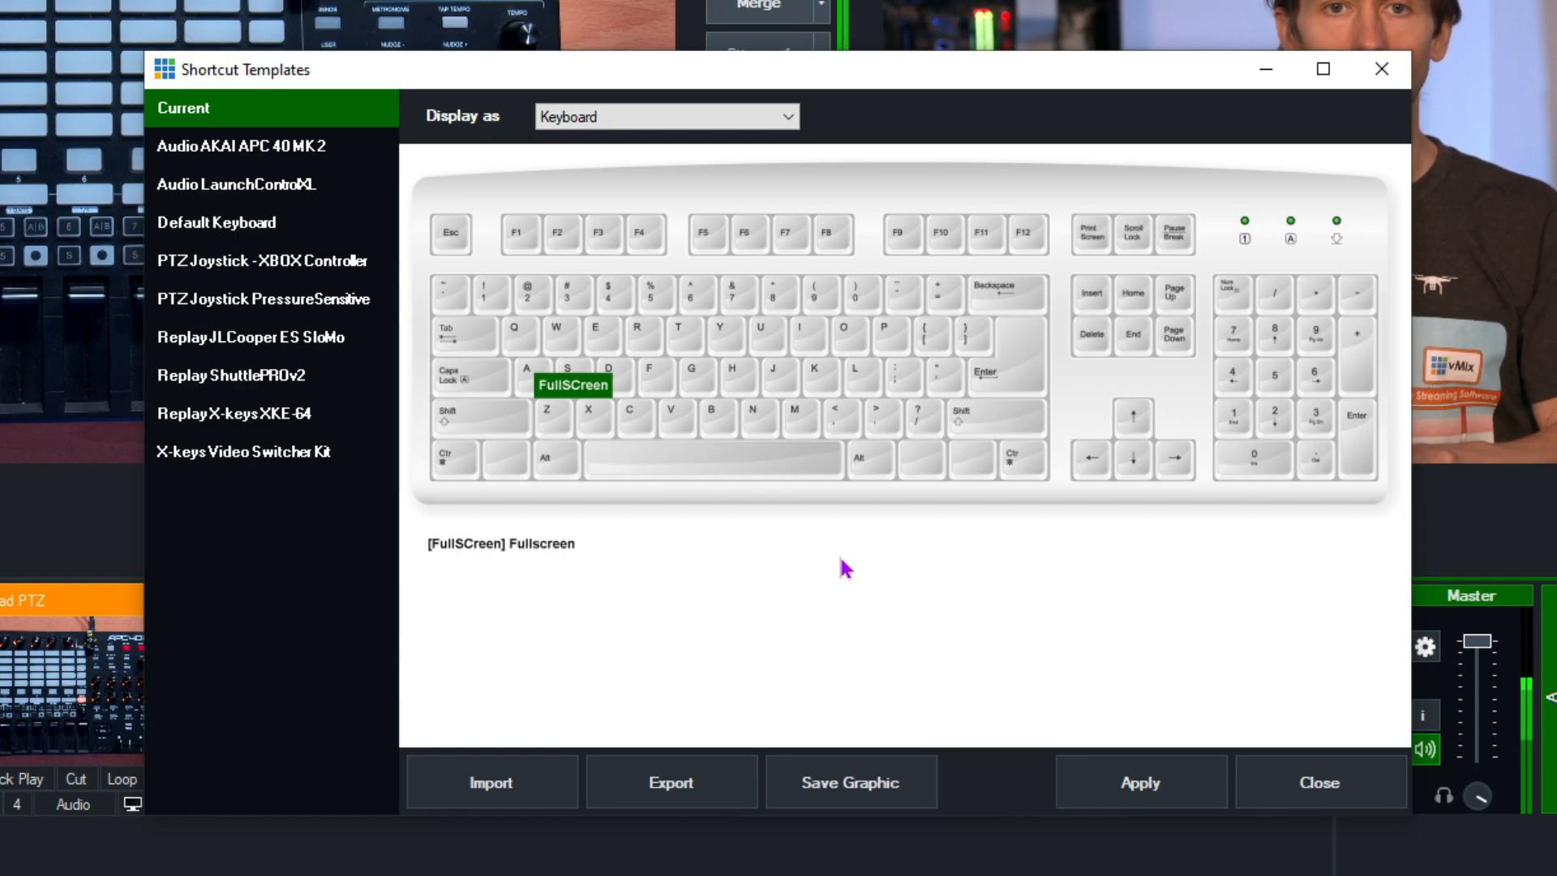
left_click(304, 154)
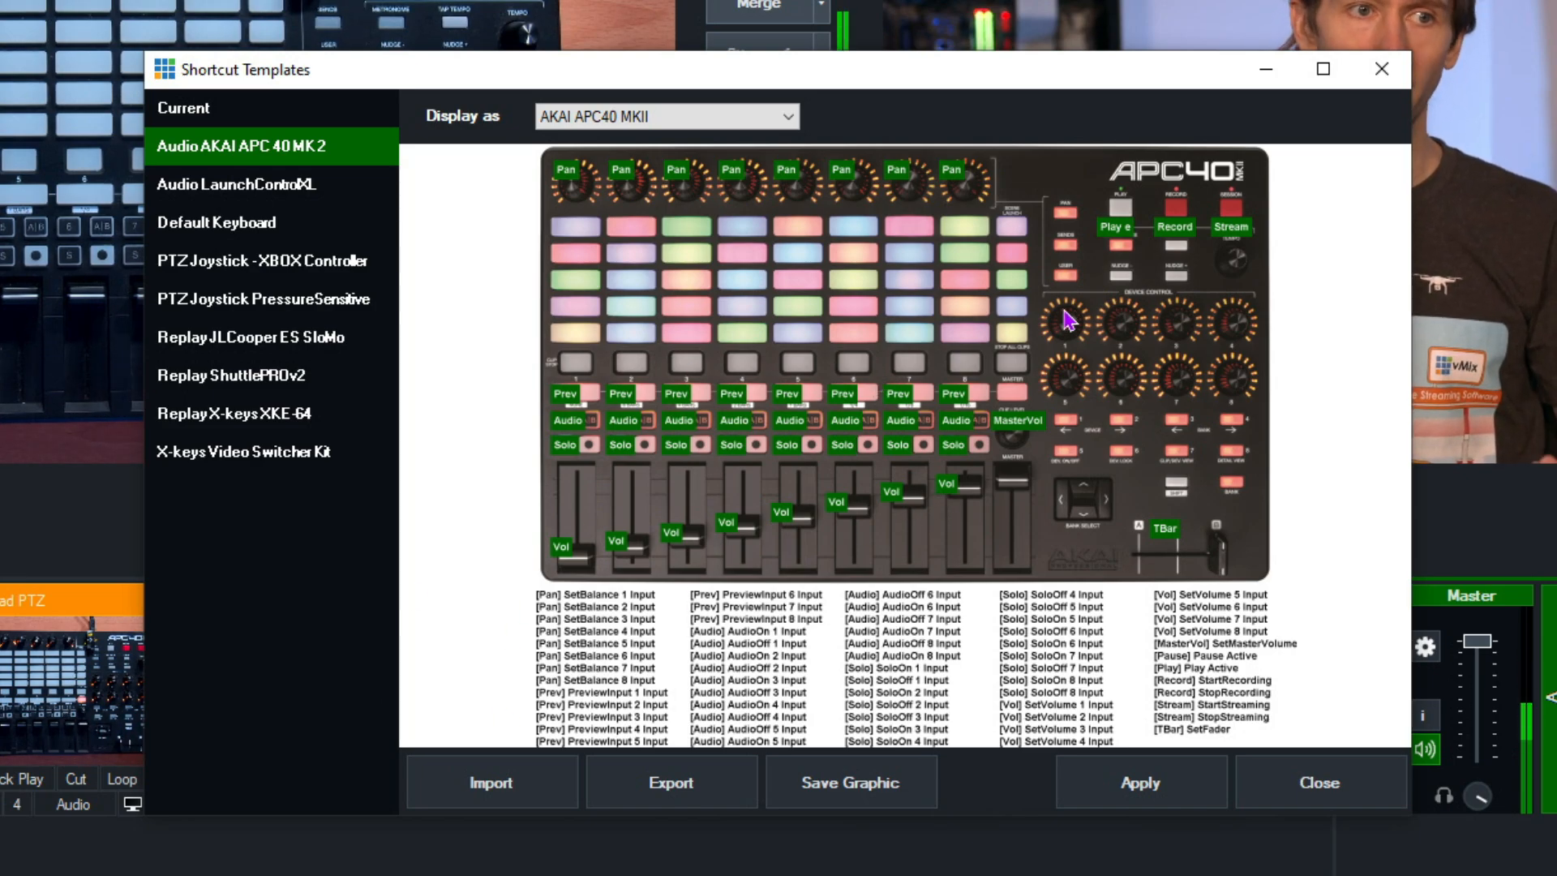
left_click(1146, 785)
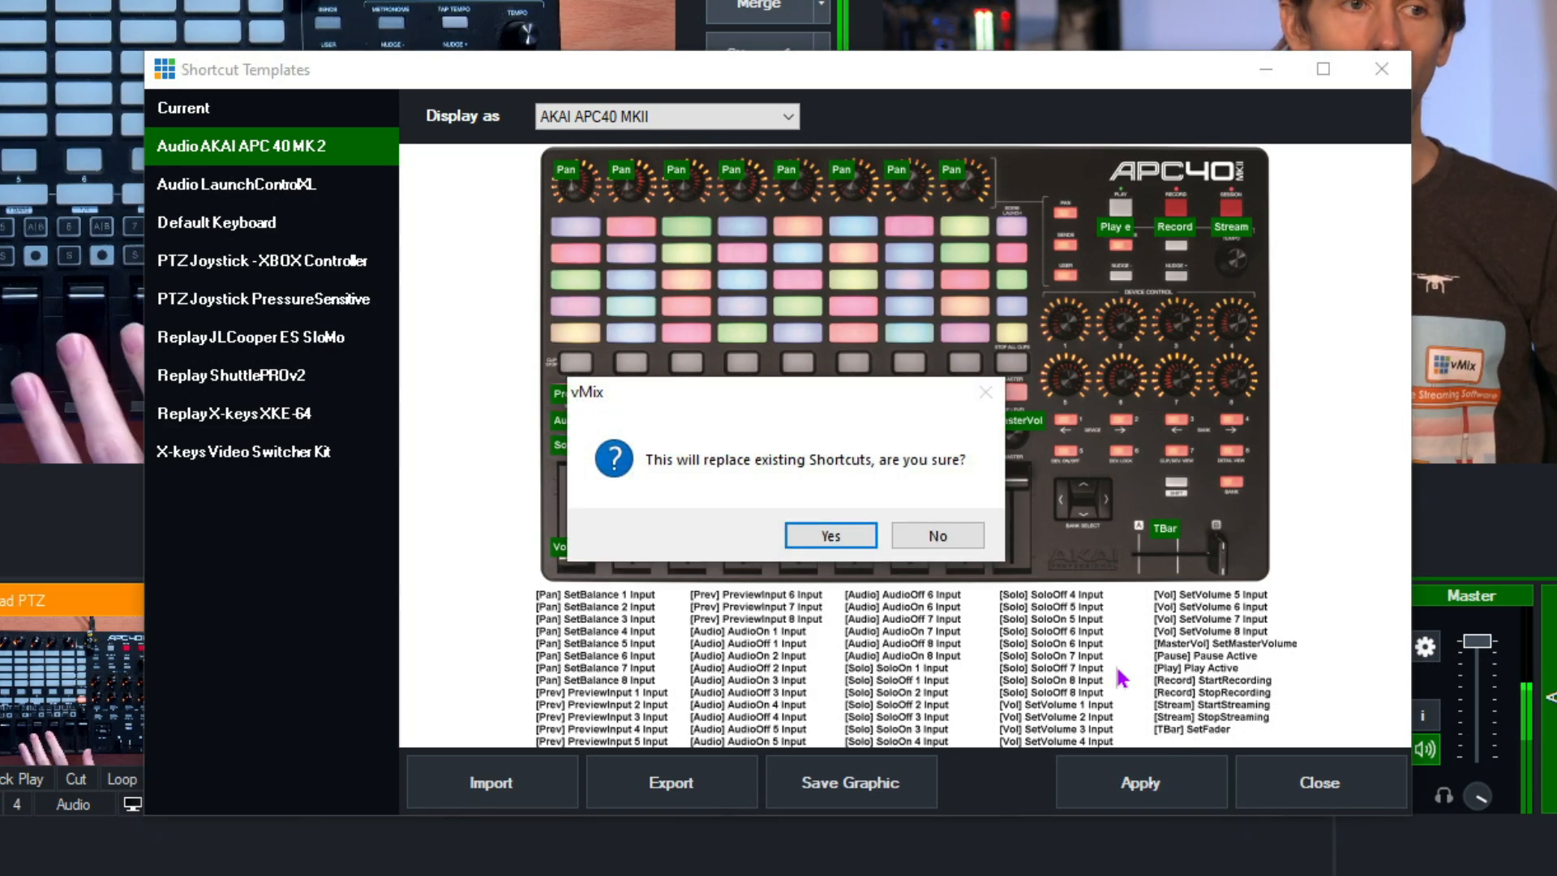
left_click(966, 538)
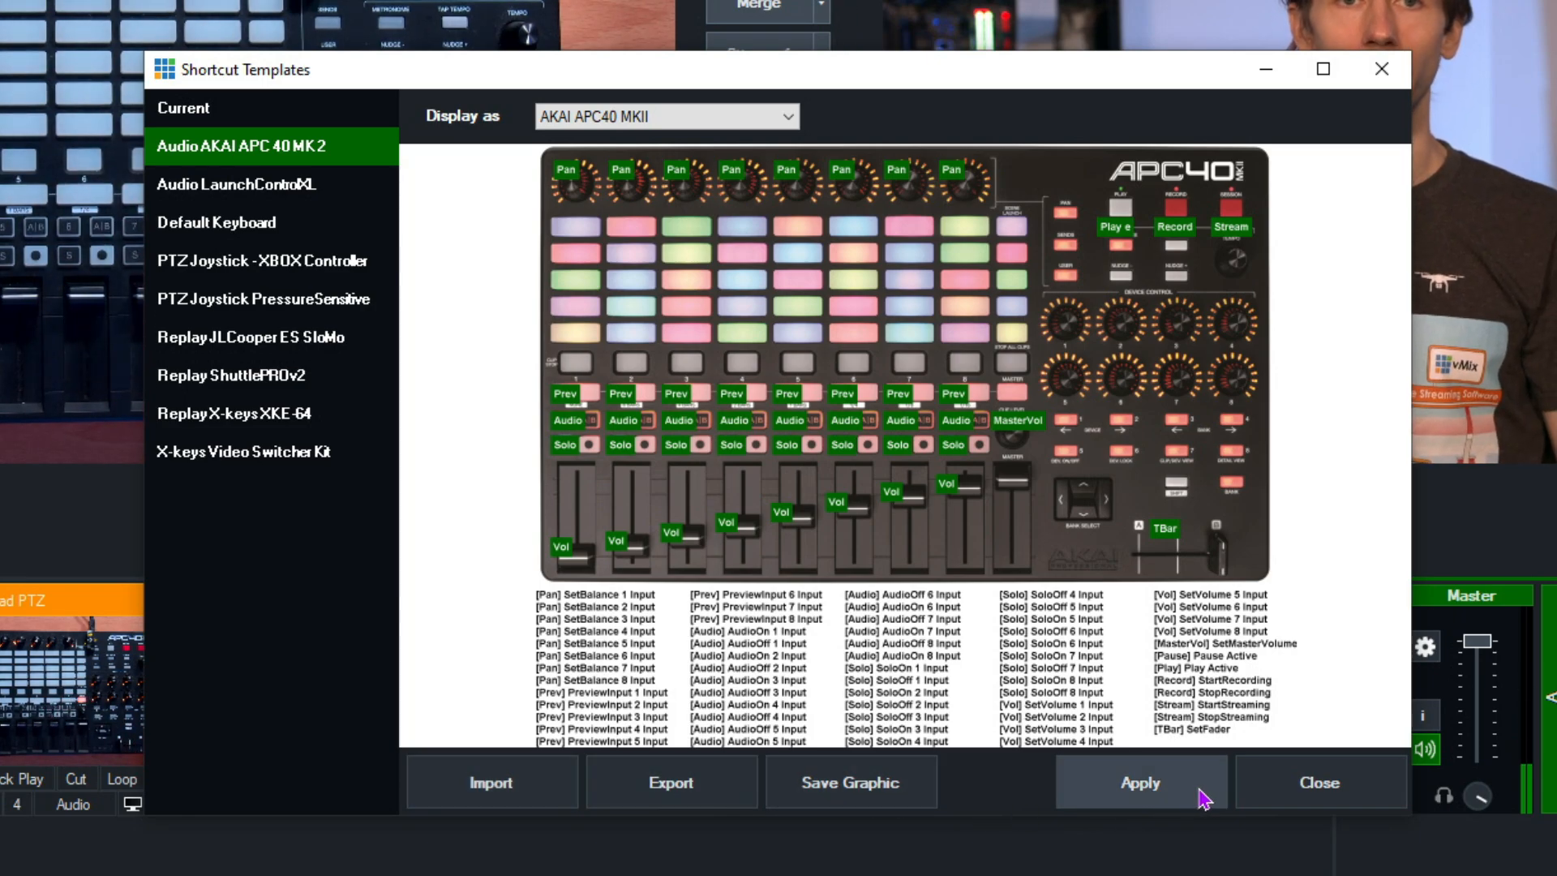
left_click(1345, 793)
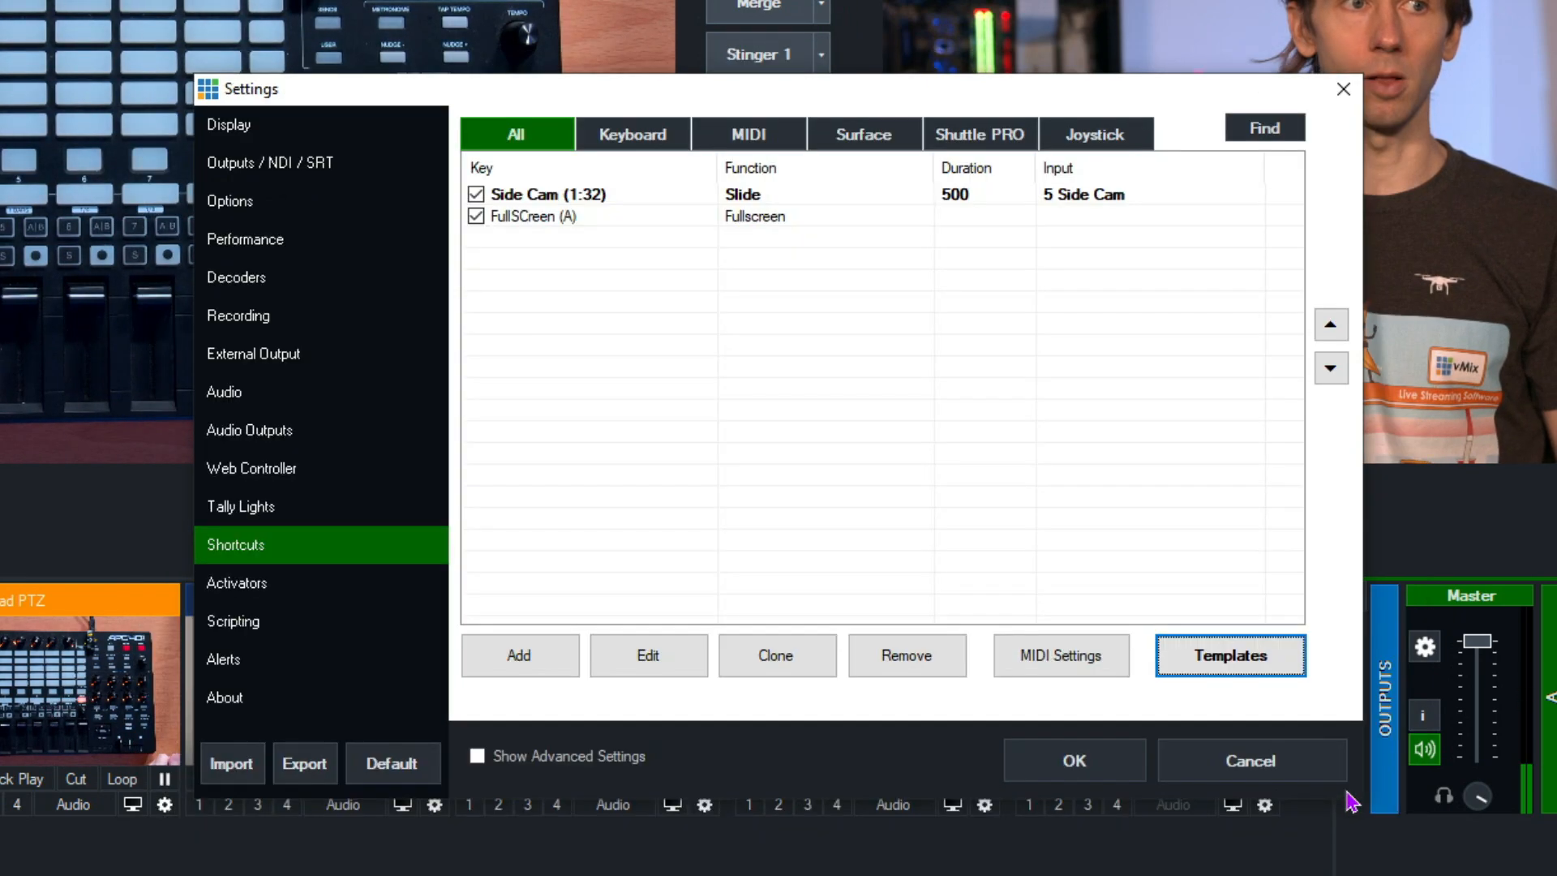
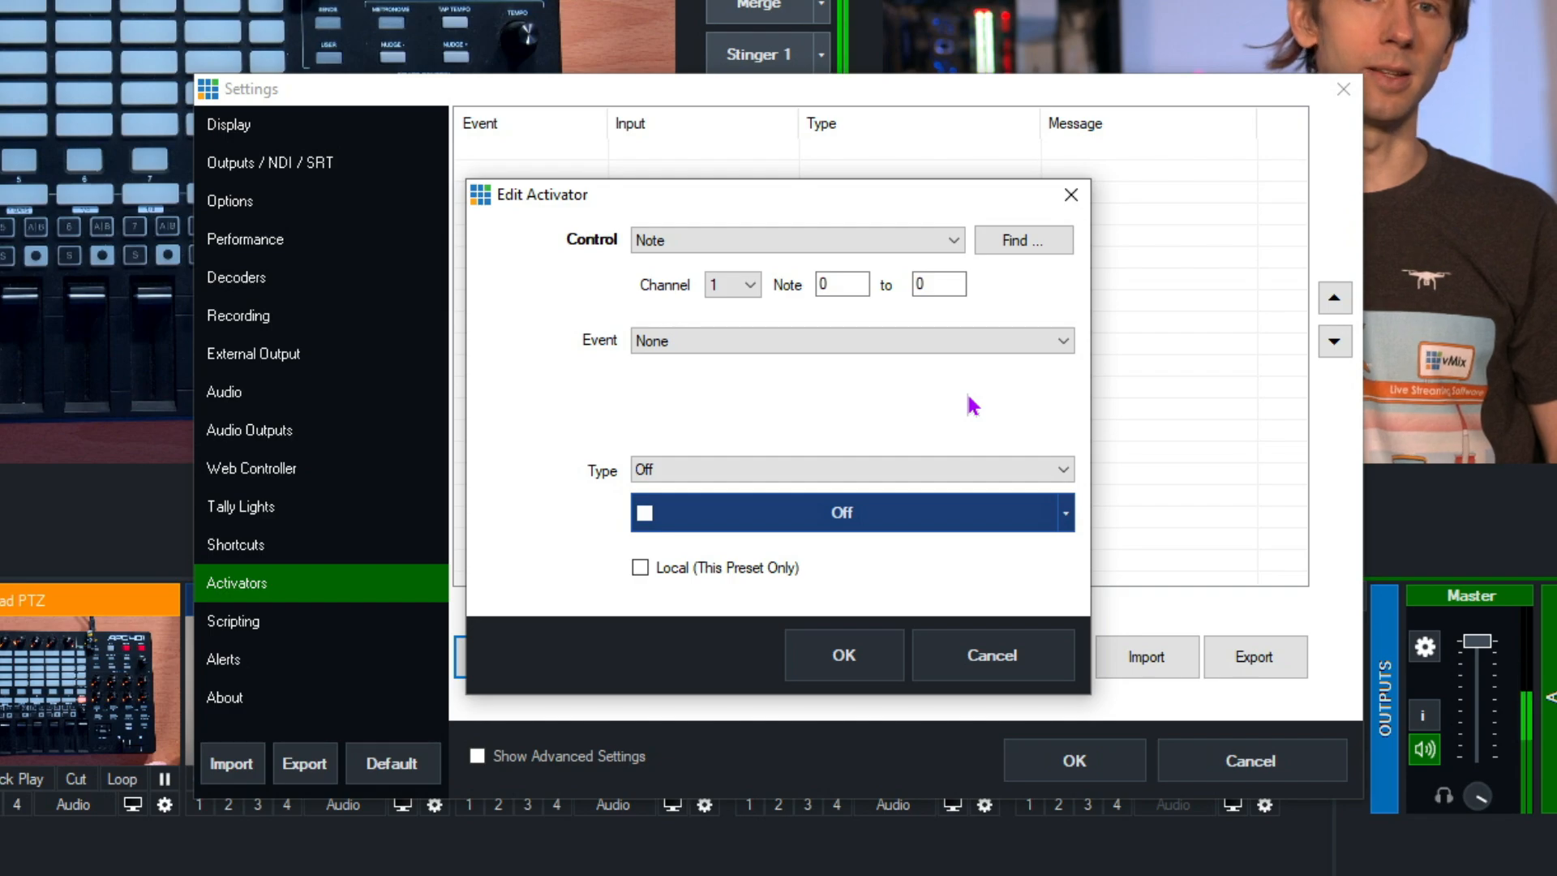
Detect the pad with note 32 as the activator's control and set its event to Input for 5 Side Cam, unassigned from the input number.
left_click(1016, 243)
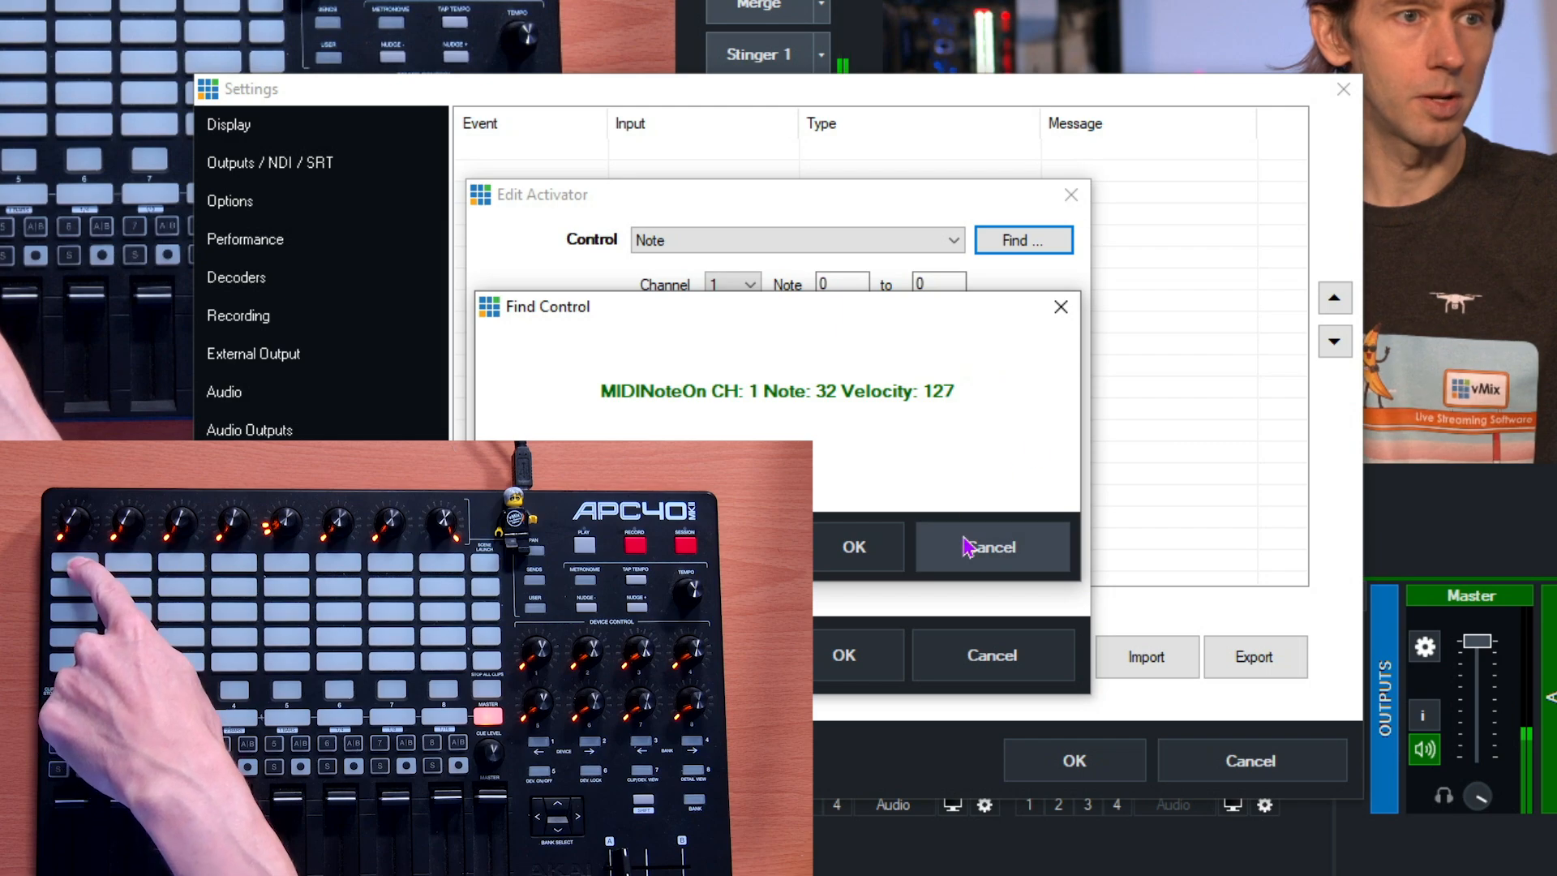
left_click(853, 548)
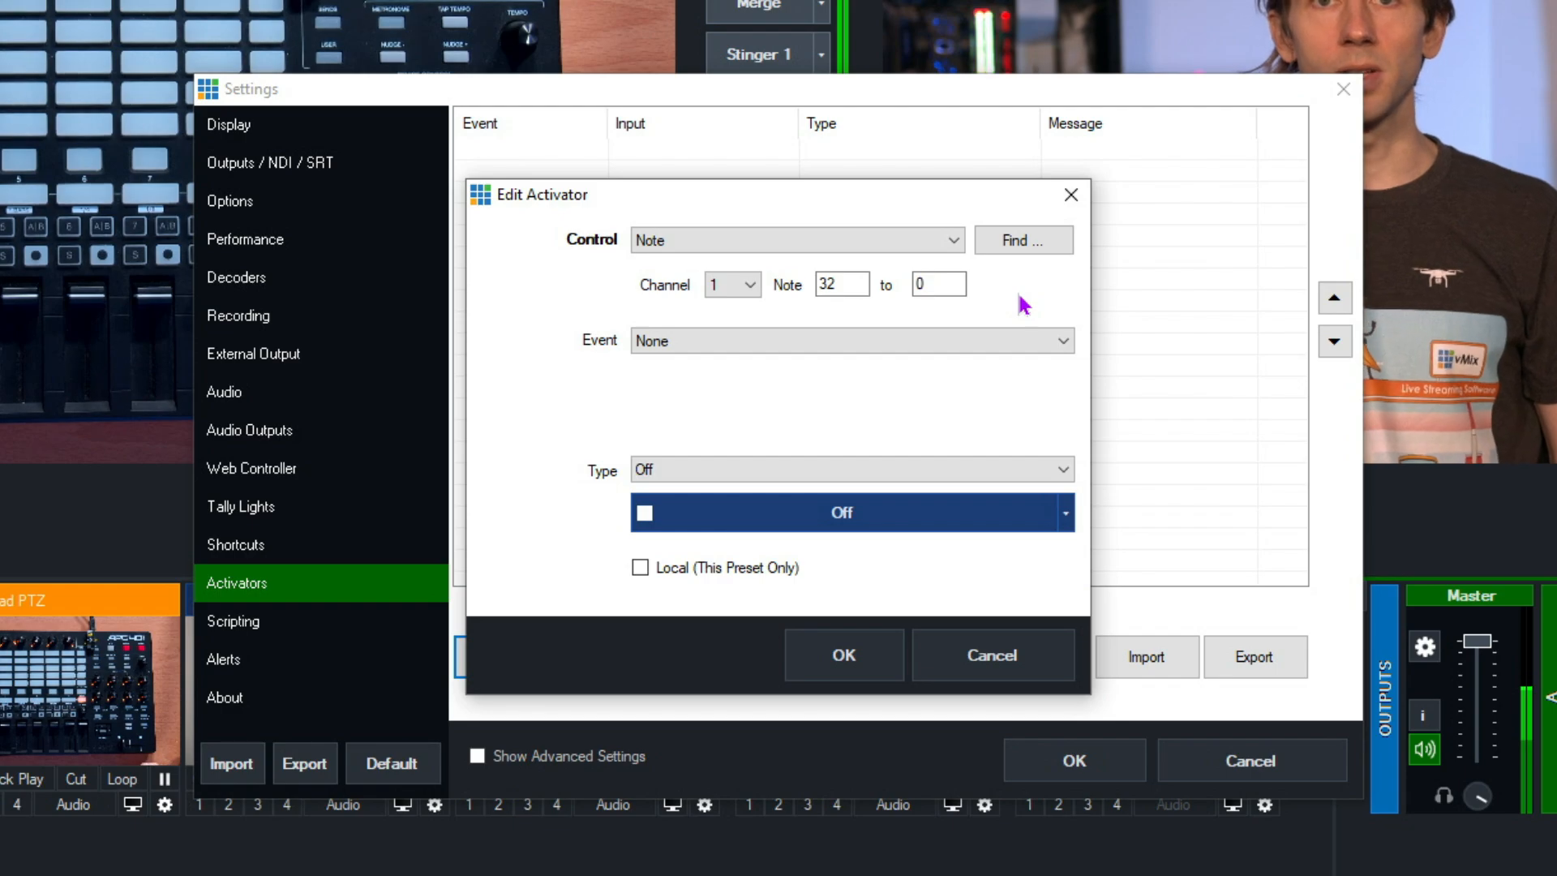
left_click(713, 341)
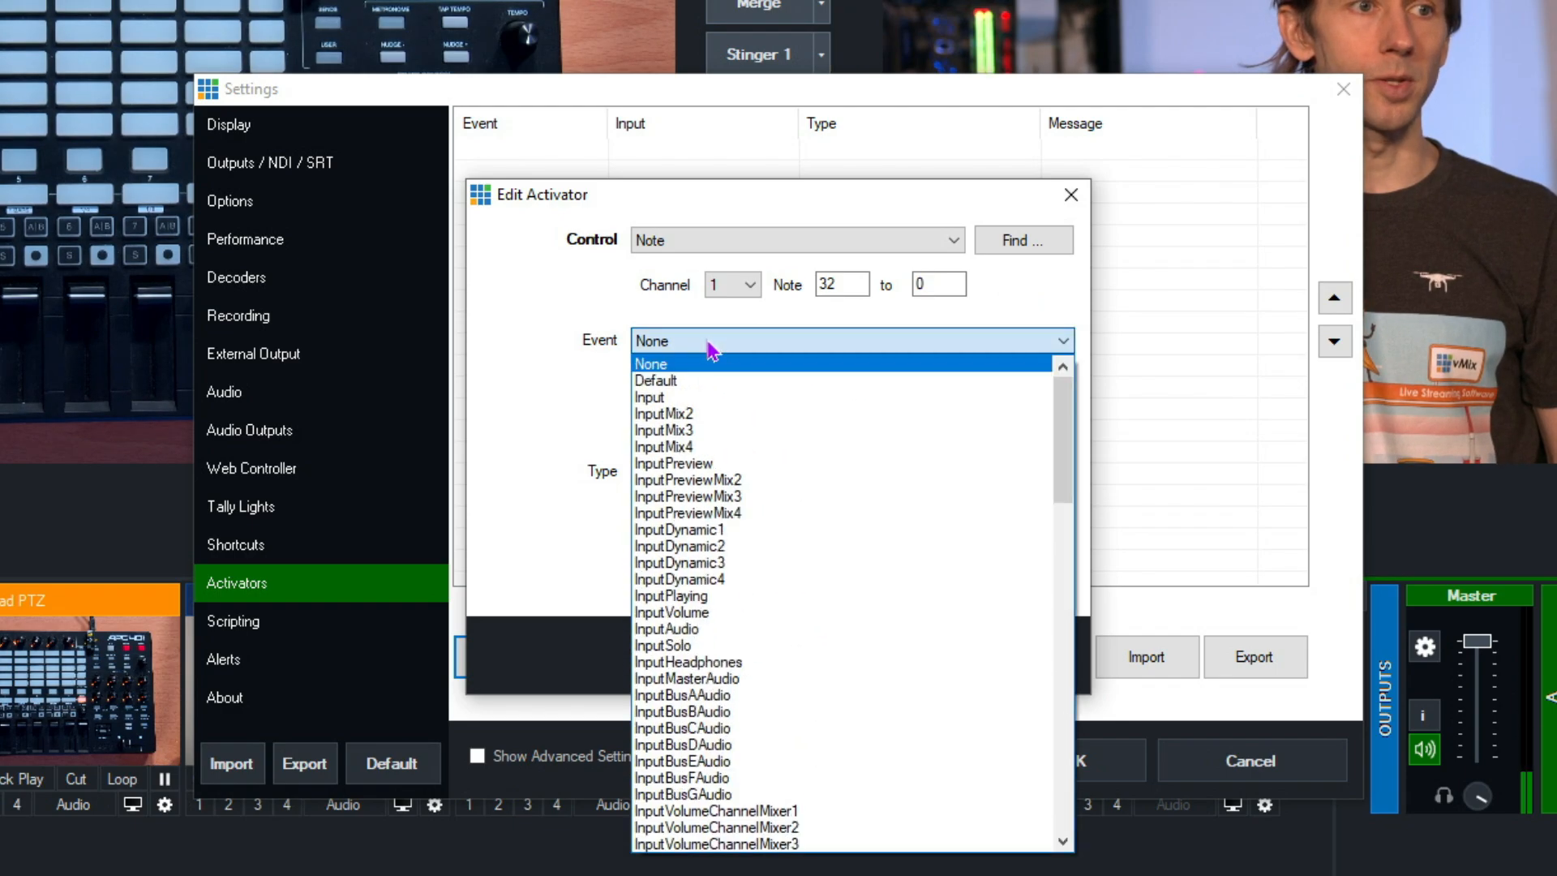
left_click(680, 397)
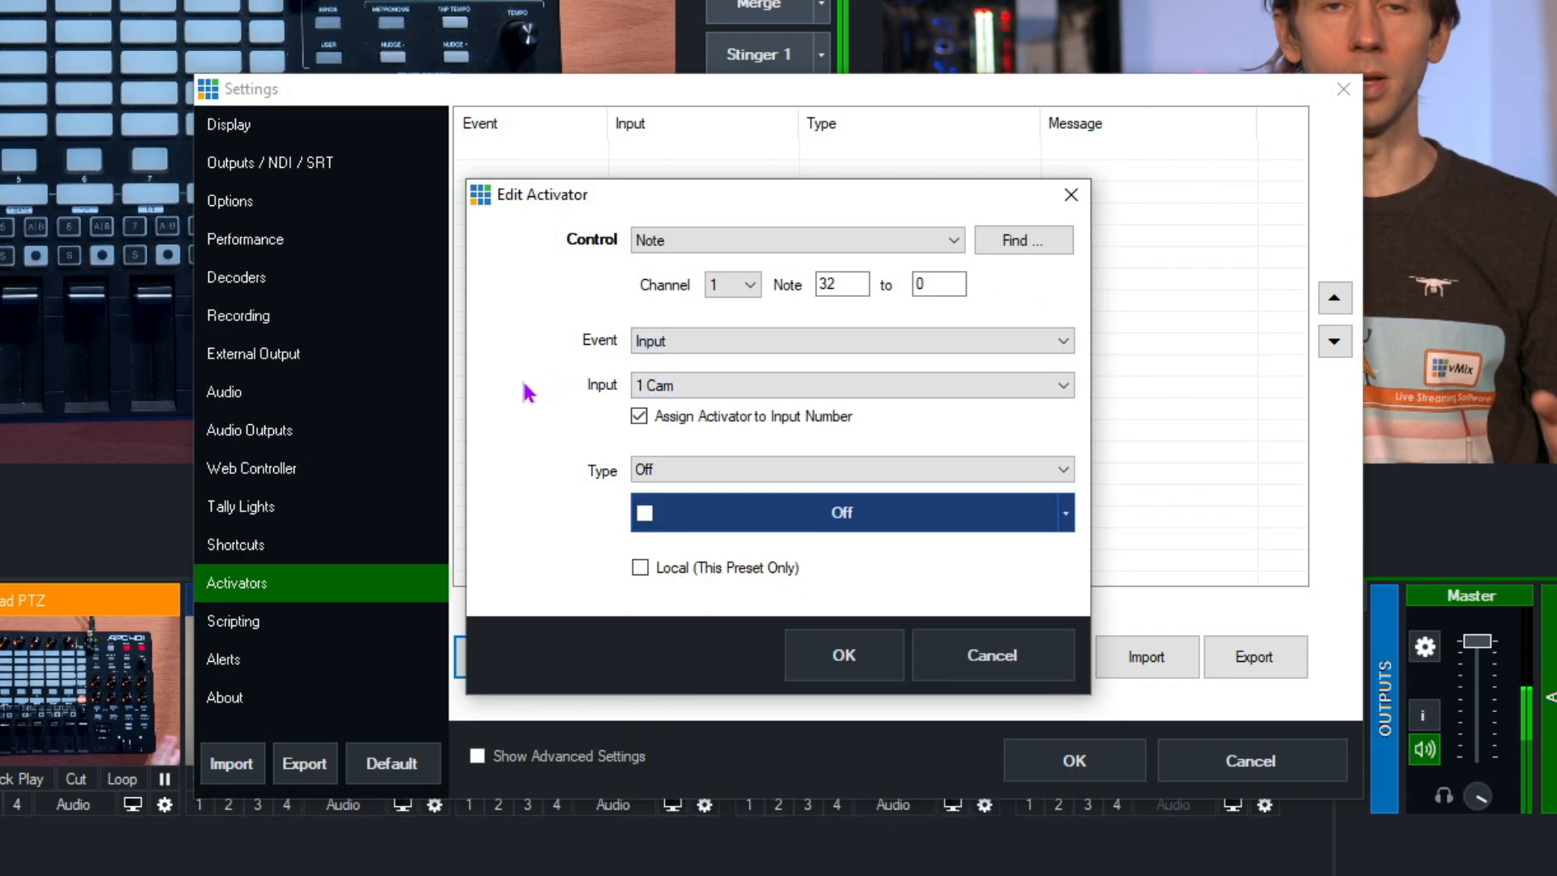
left_click(711, 386)
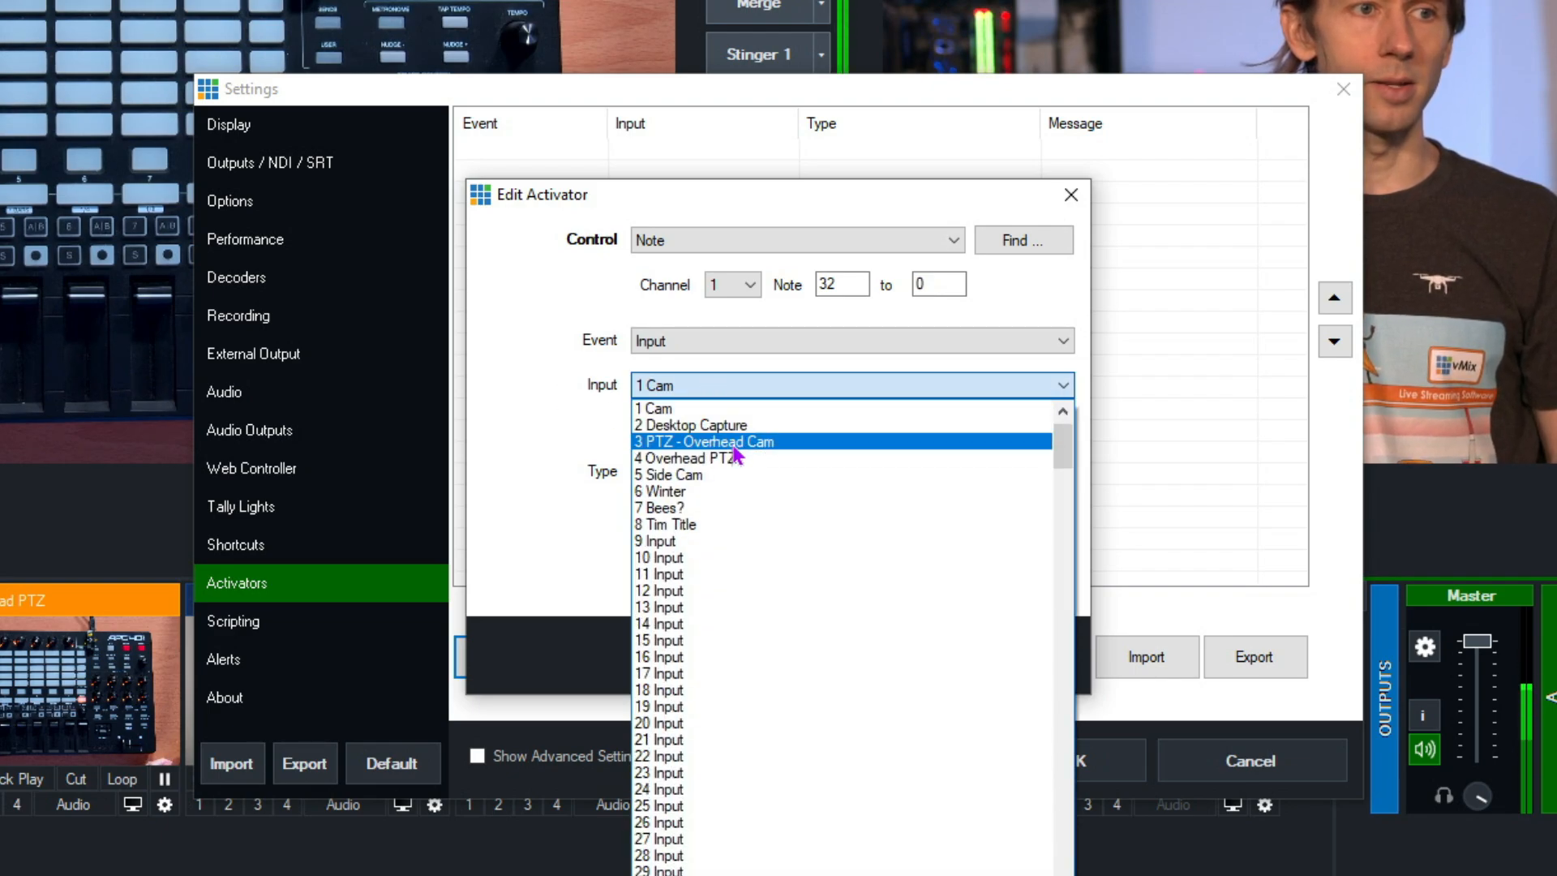
left_click(703, 475)
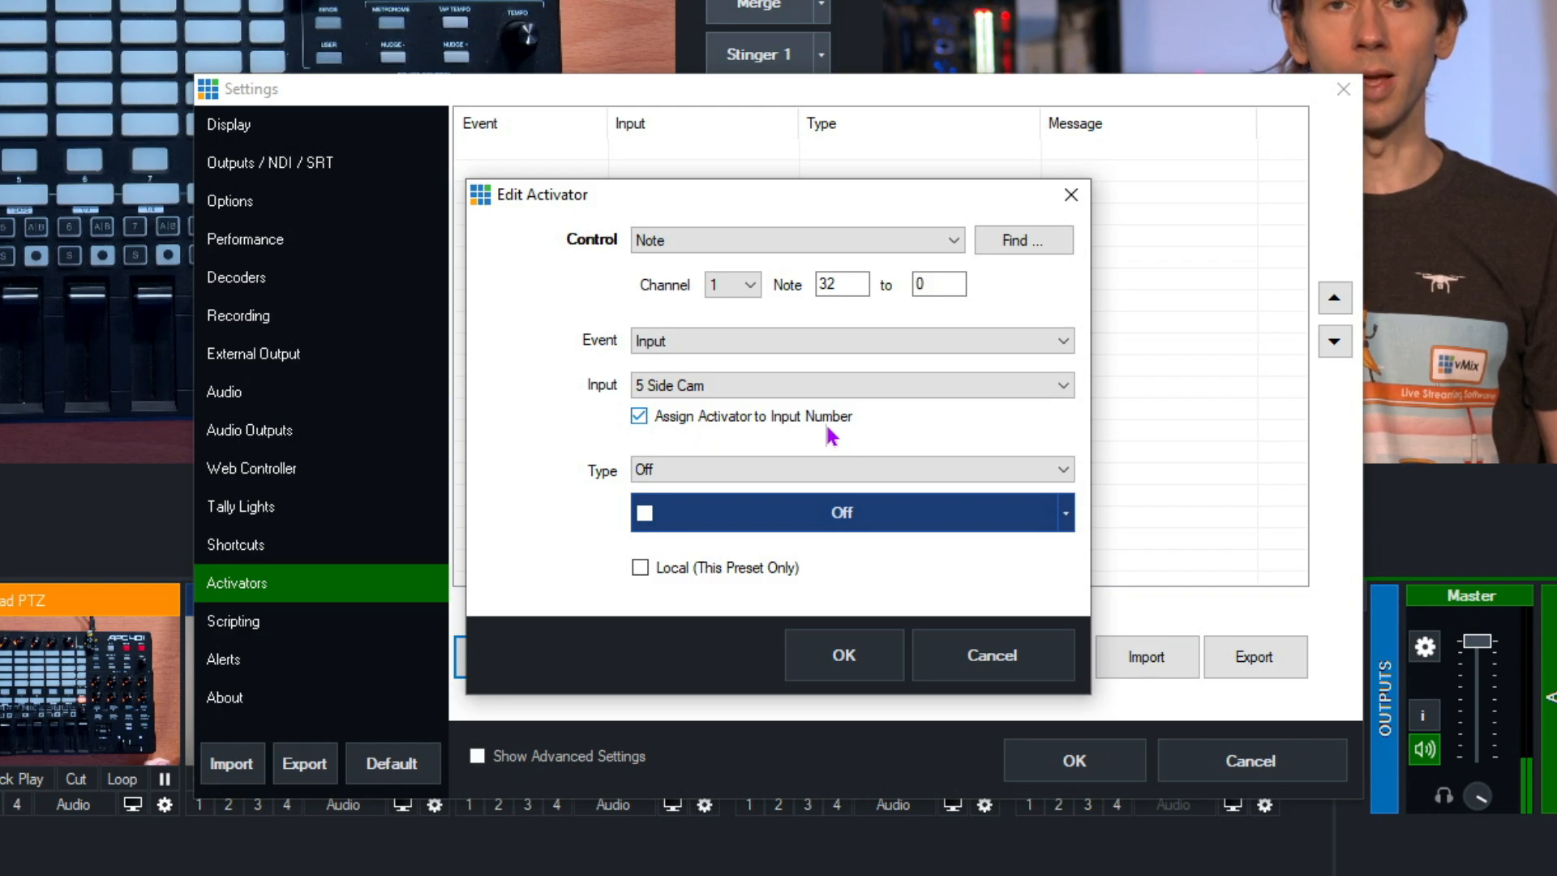
left_click(638, 416)
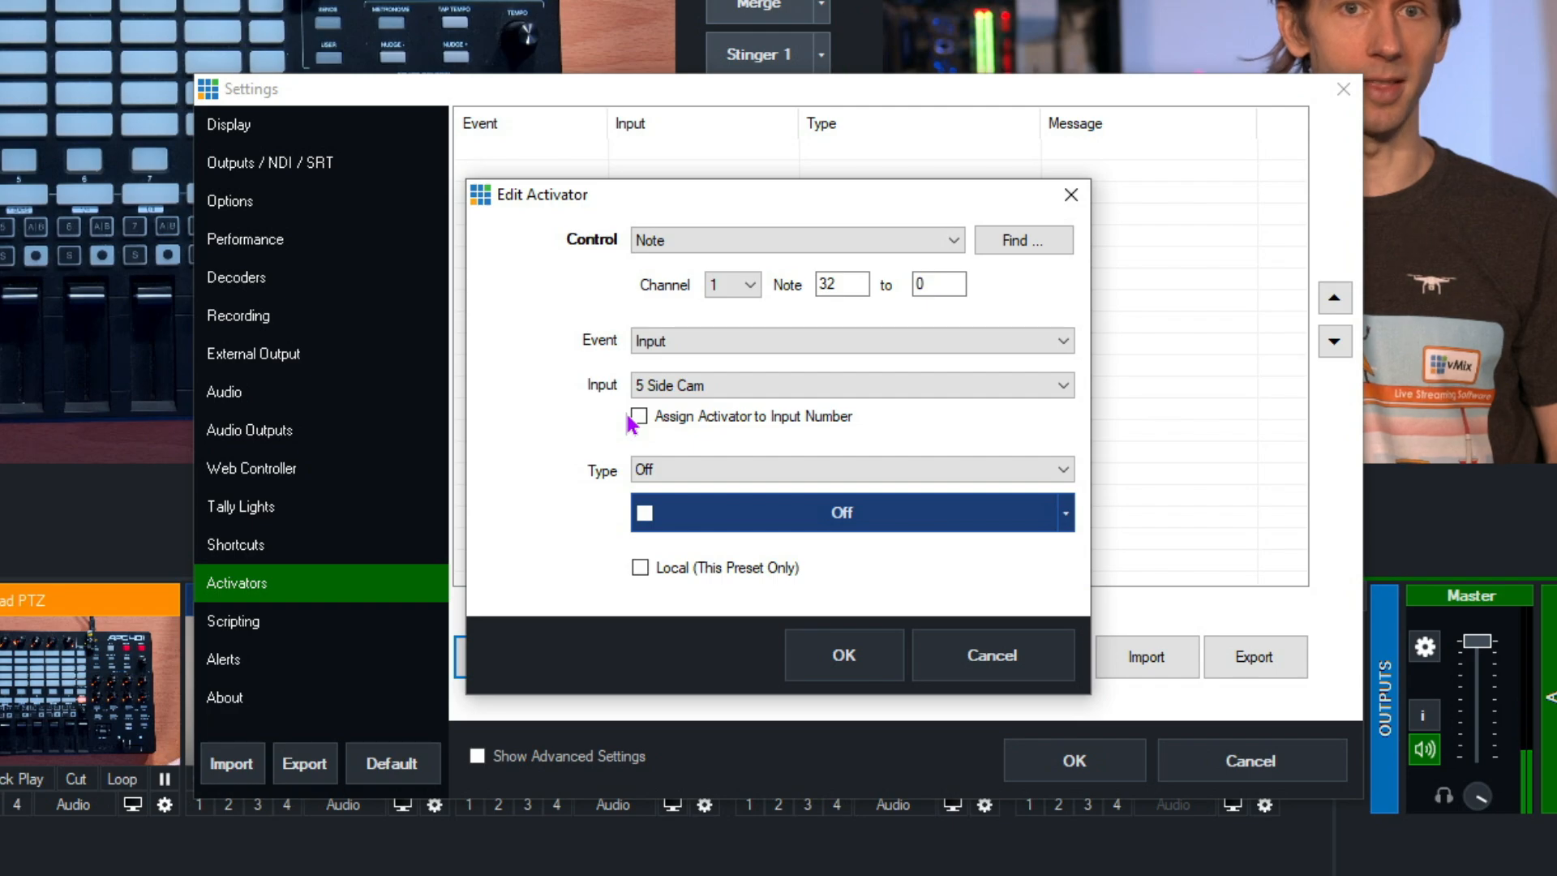
Set the Side Cam activator's type to AKAI APC40 MKII LED with bright red as the light colour.
left_click(747, 466)
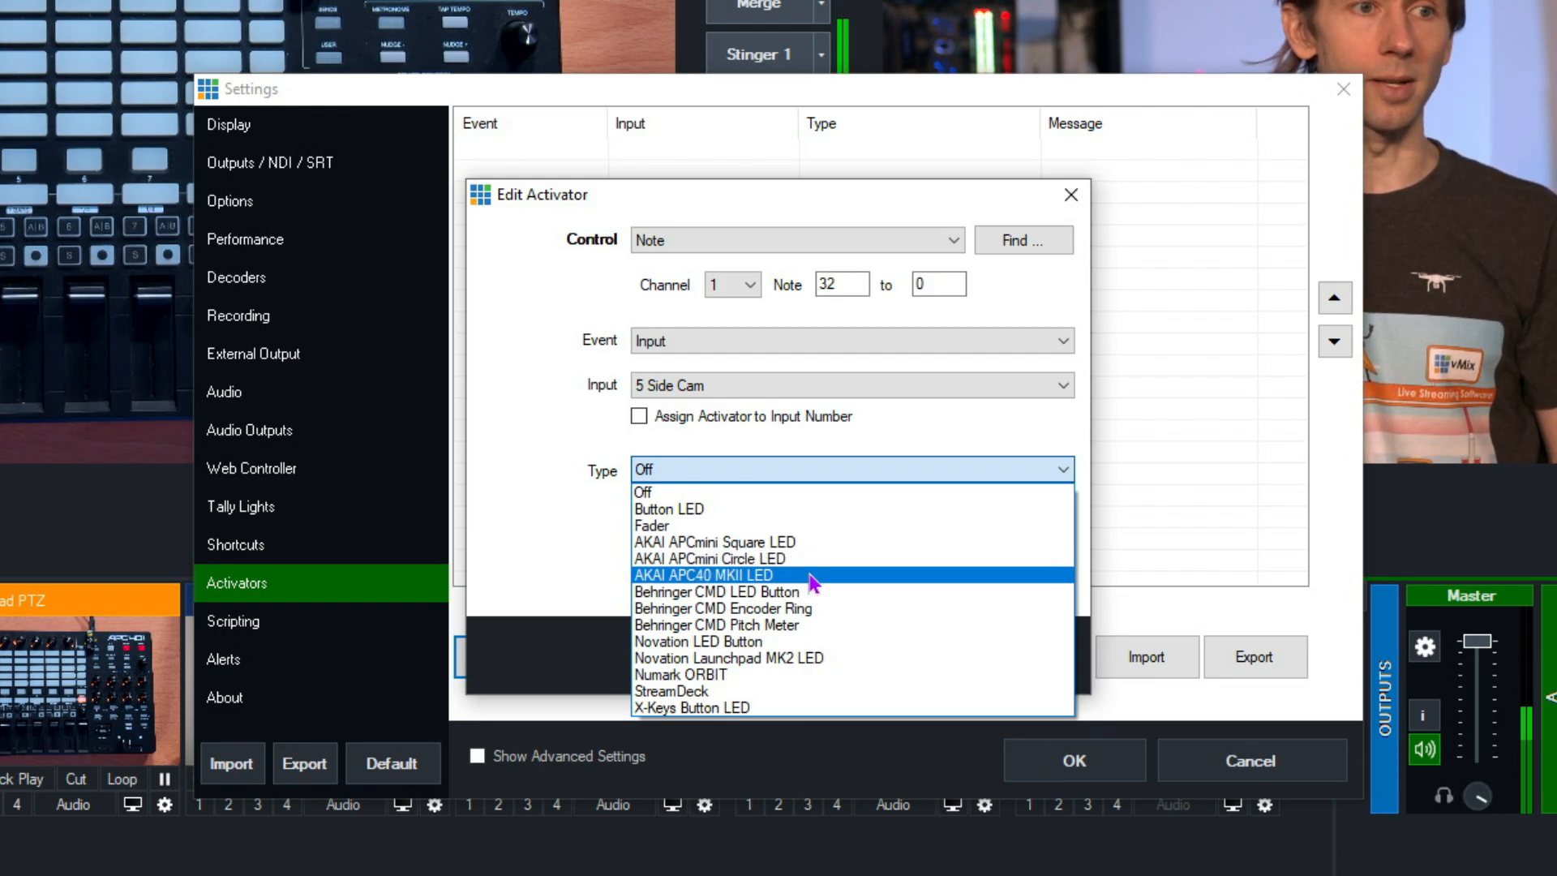
left_click(812, 575)
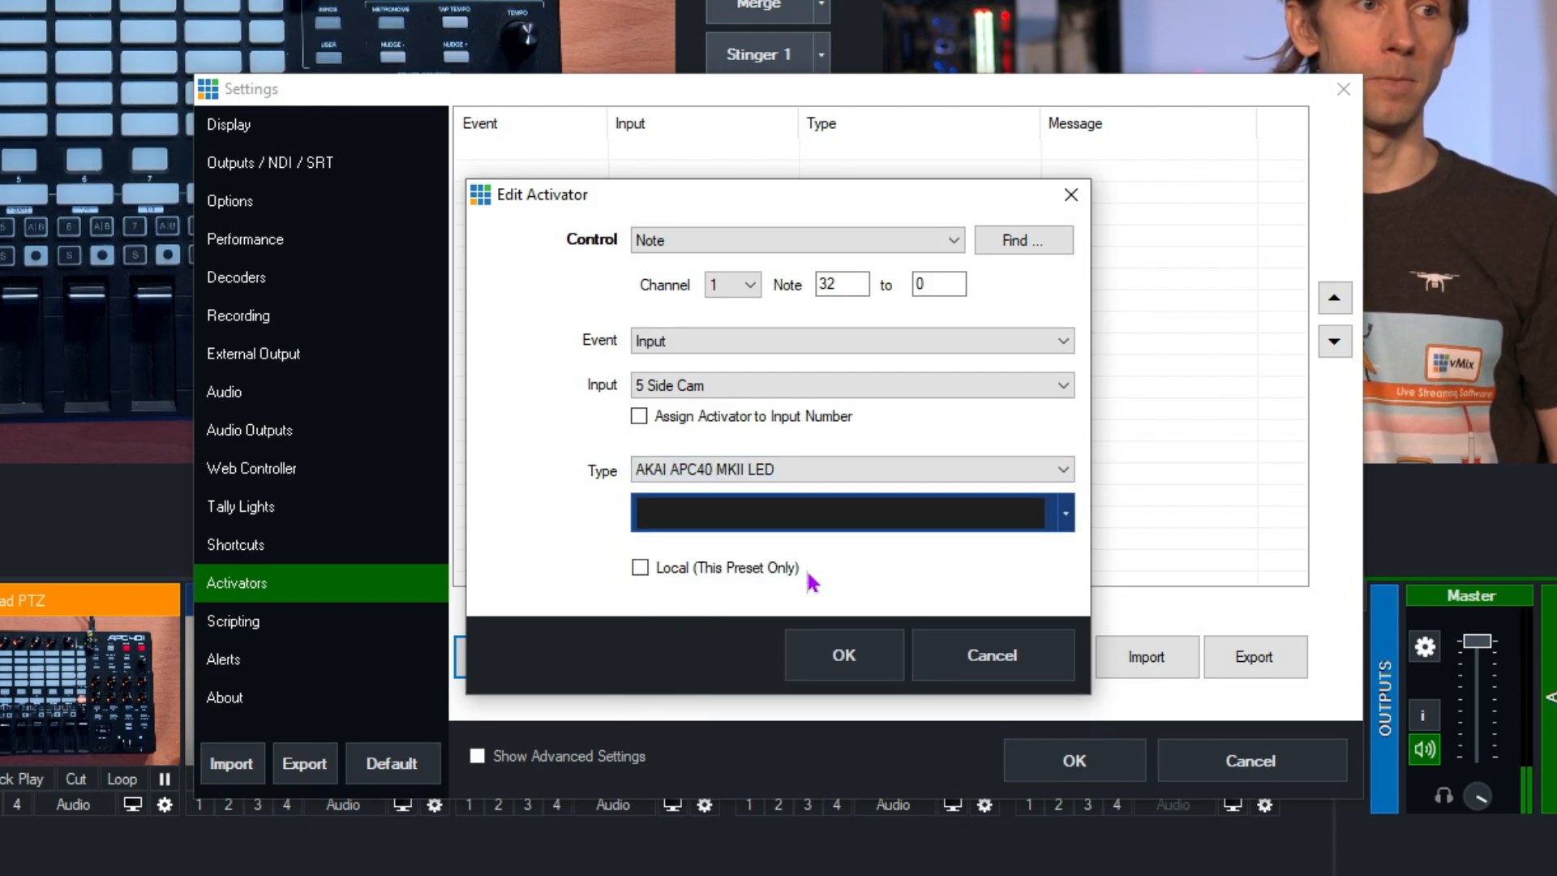
left_click(1061, 523)
mouse_move(1295, 598)
left_mouse_down()
mouse_move(1303, 730)
mouse_move(1291, 567)
left_mouse_up()
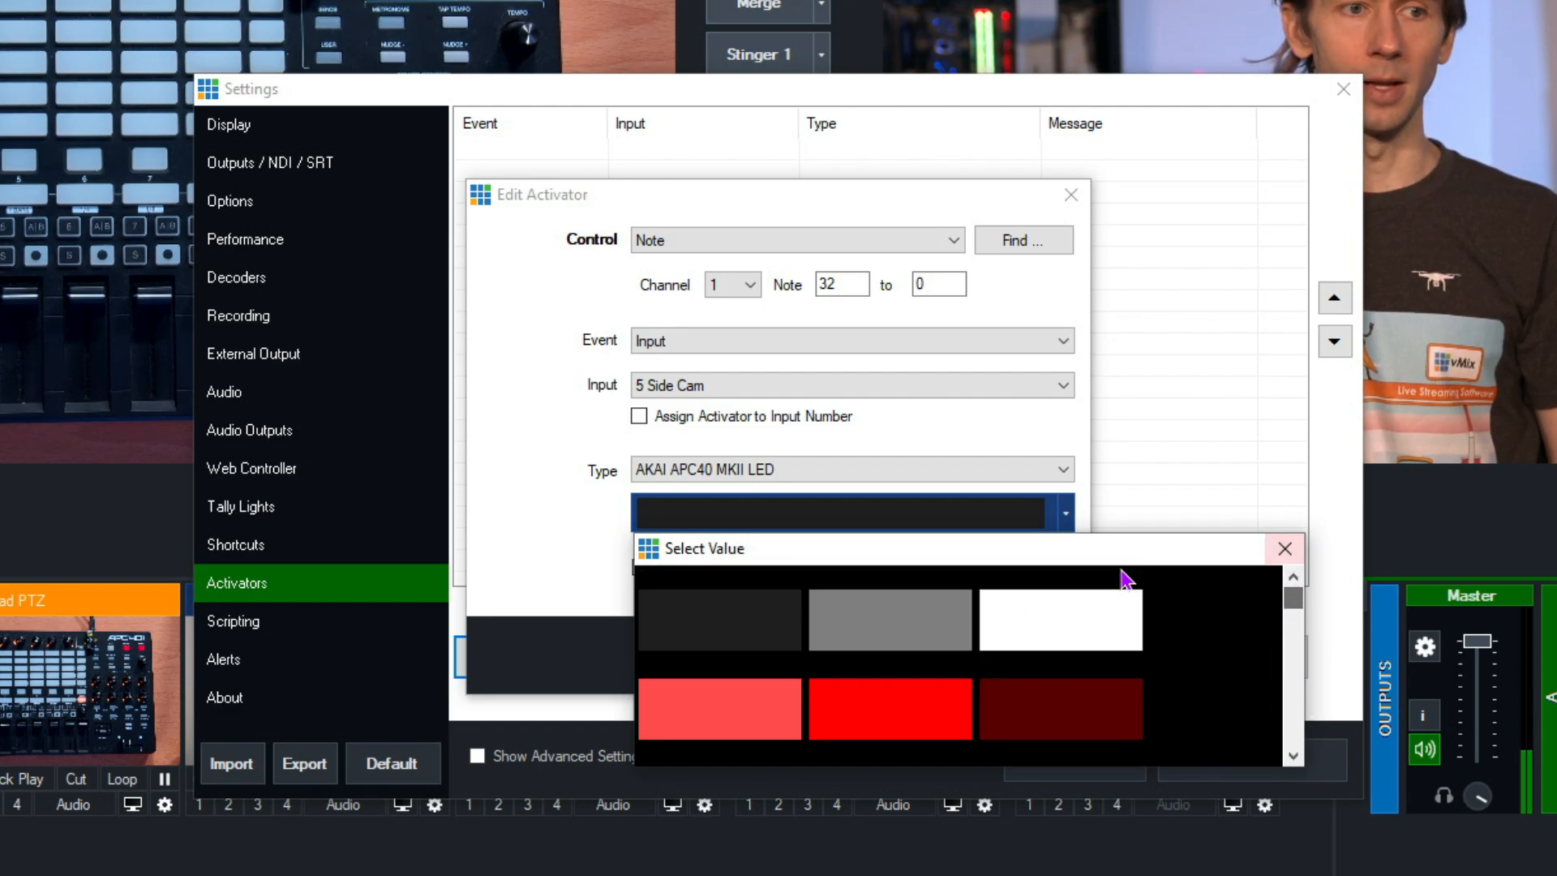
left_click(899, 711)
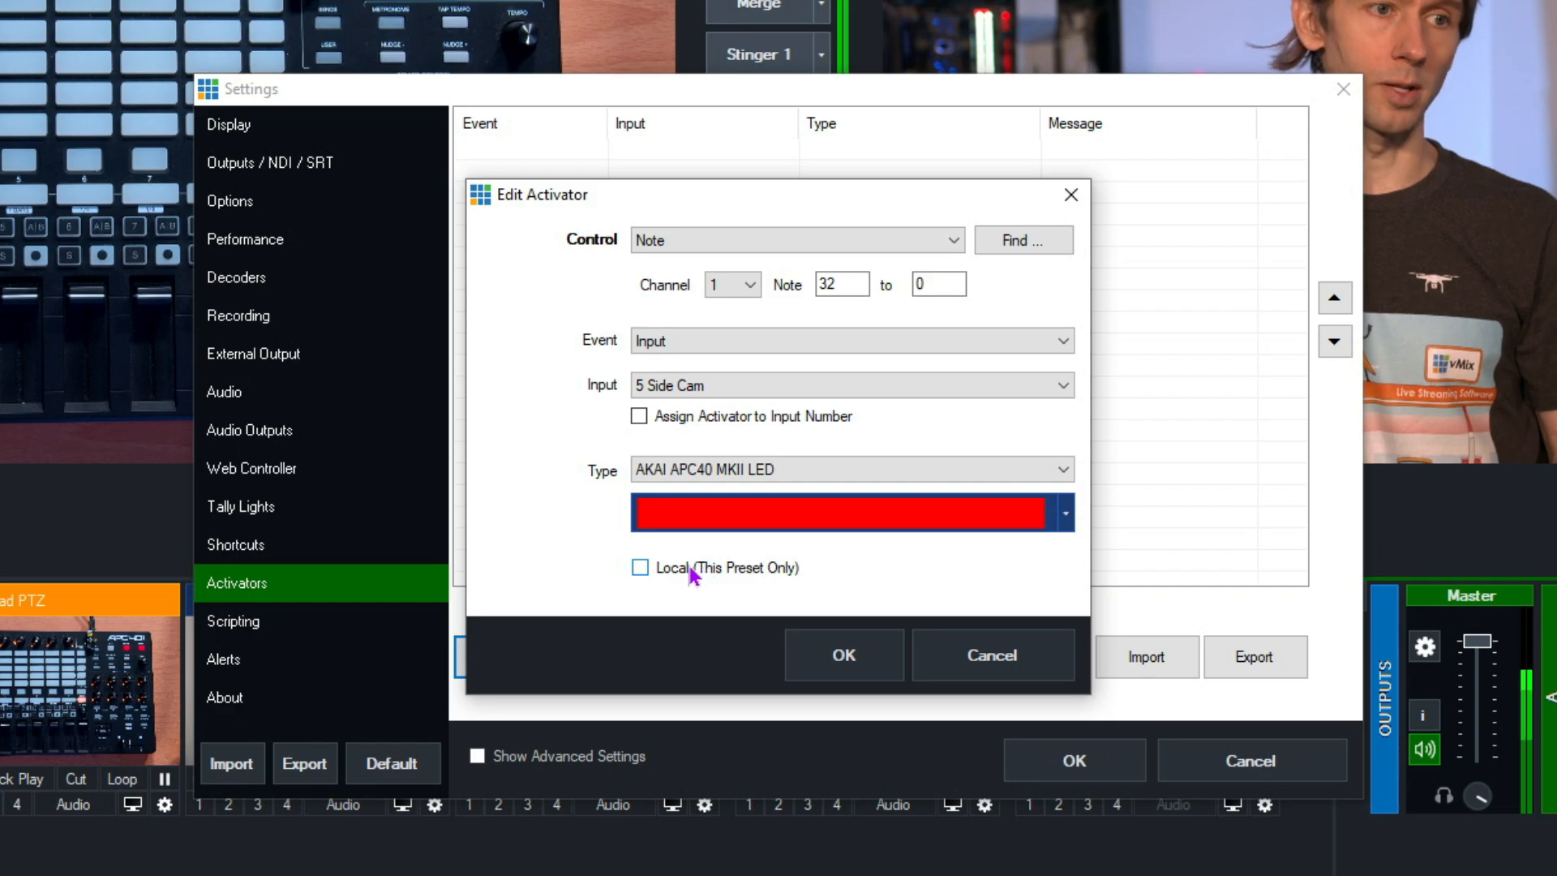
Make the Side Cam activator local to this preset only, add it to the list and save the settings.
left_click(653, 567)
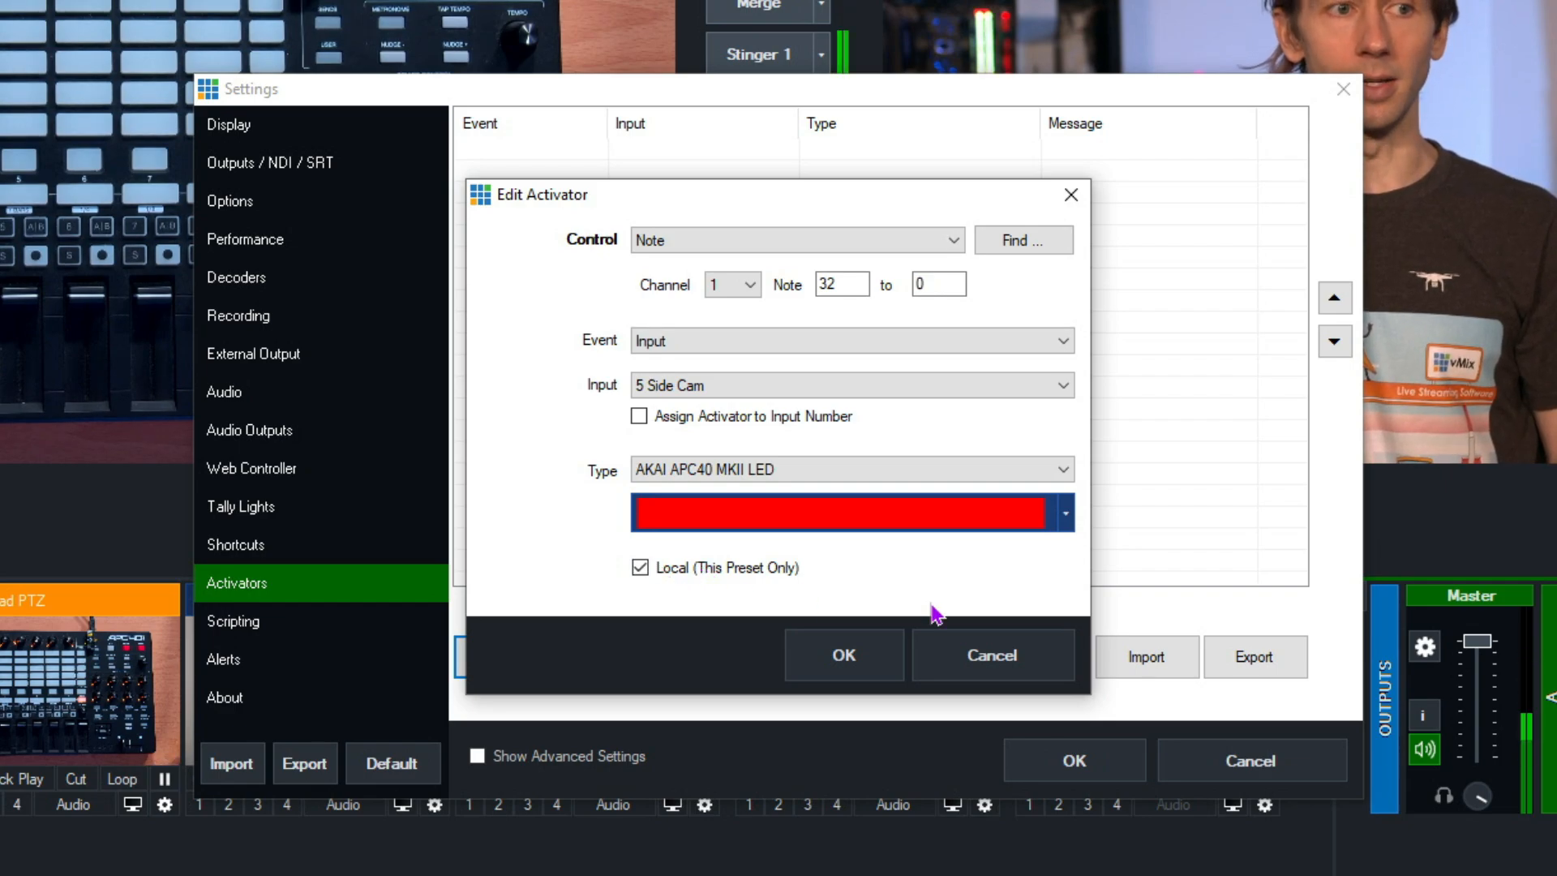
left_click(844, 656)
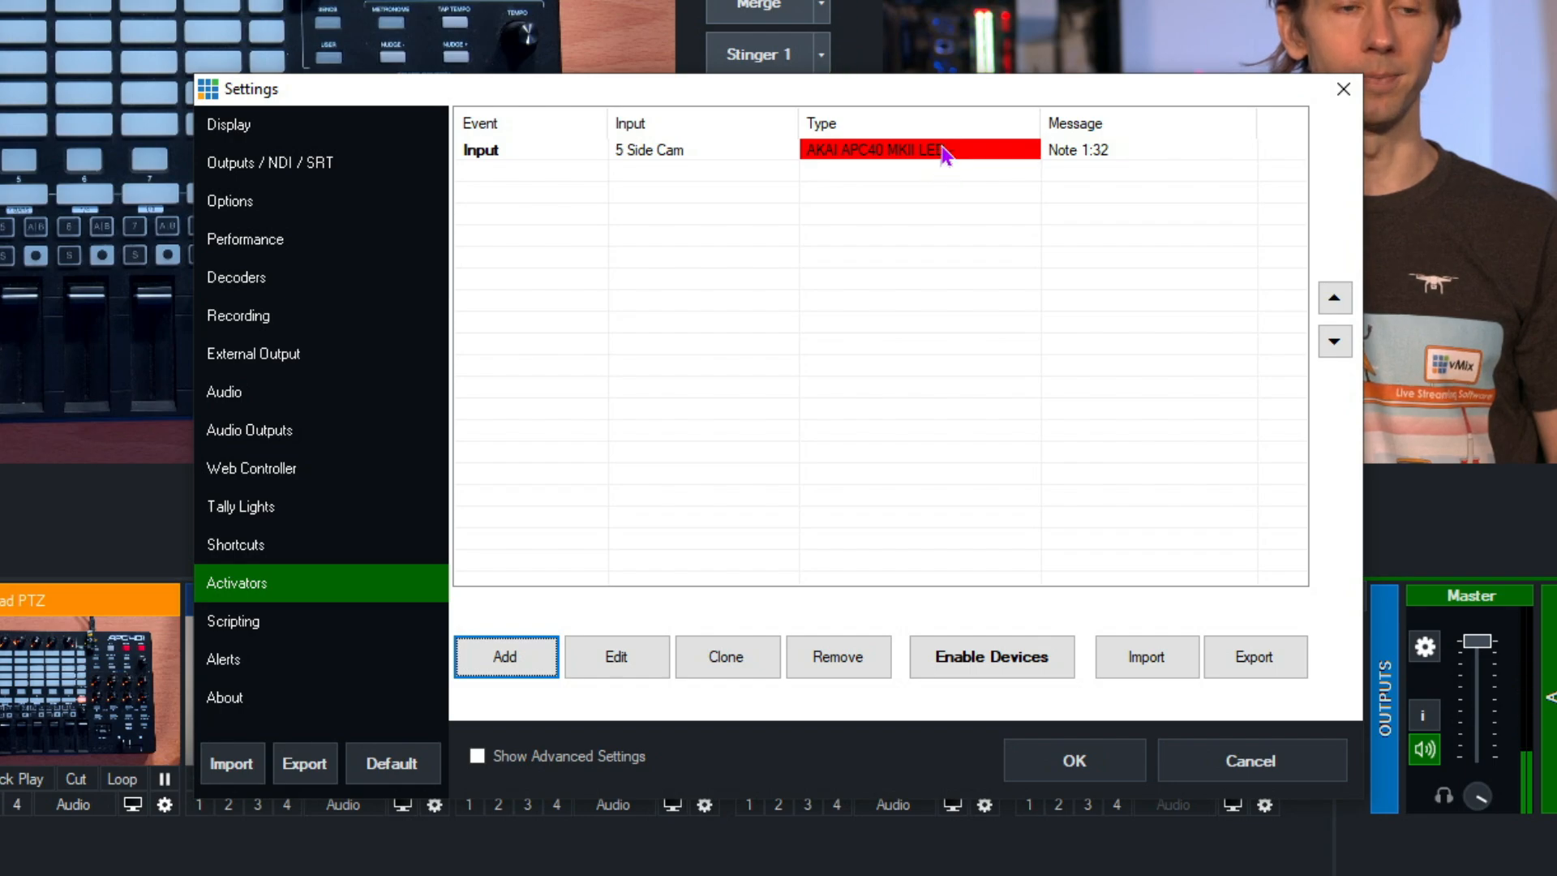
left_click(1105, 771)
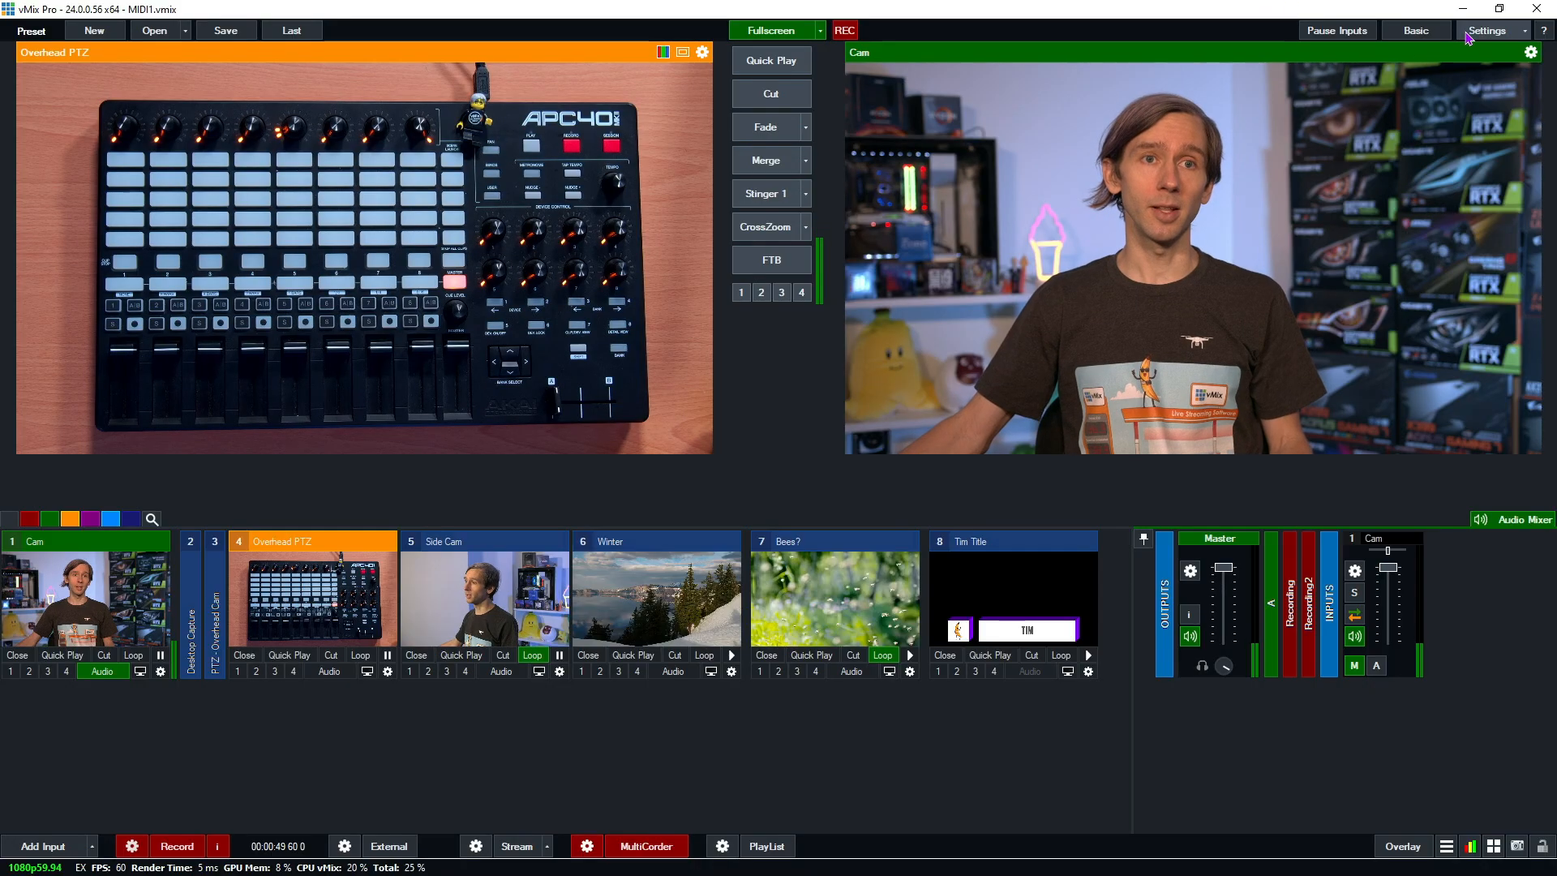
Add another activator on channel 1 covering notes 32 to 39.
left_click(1474, 34)
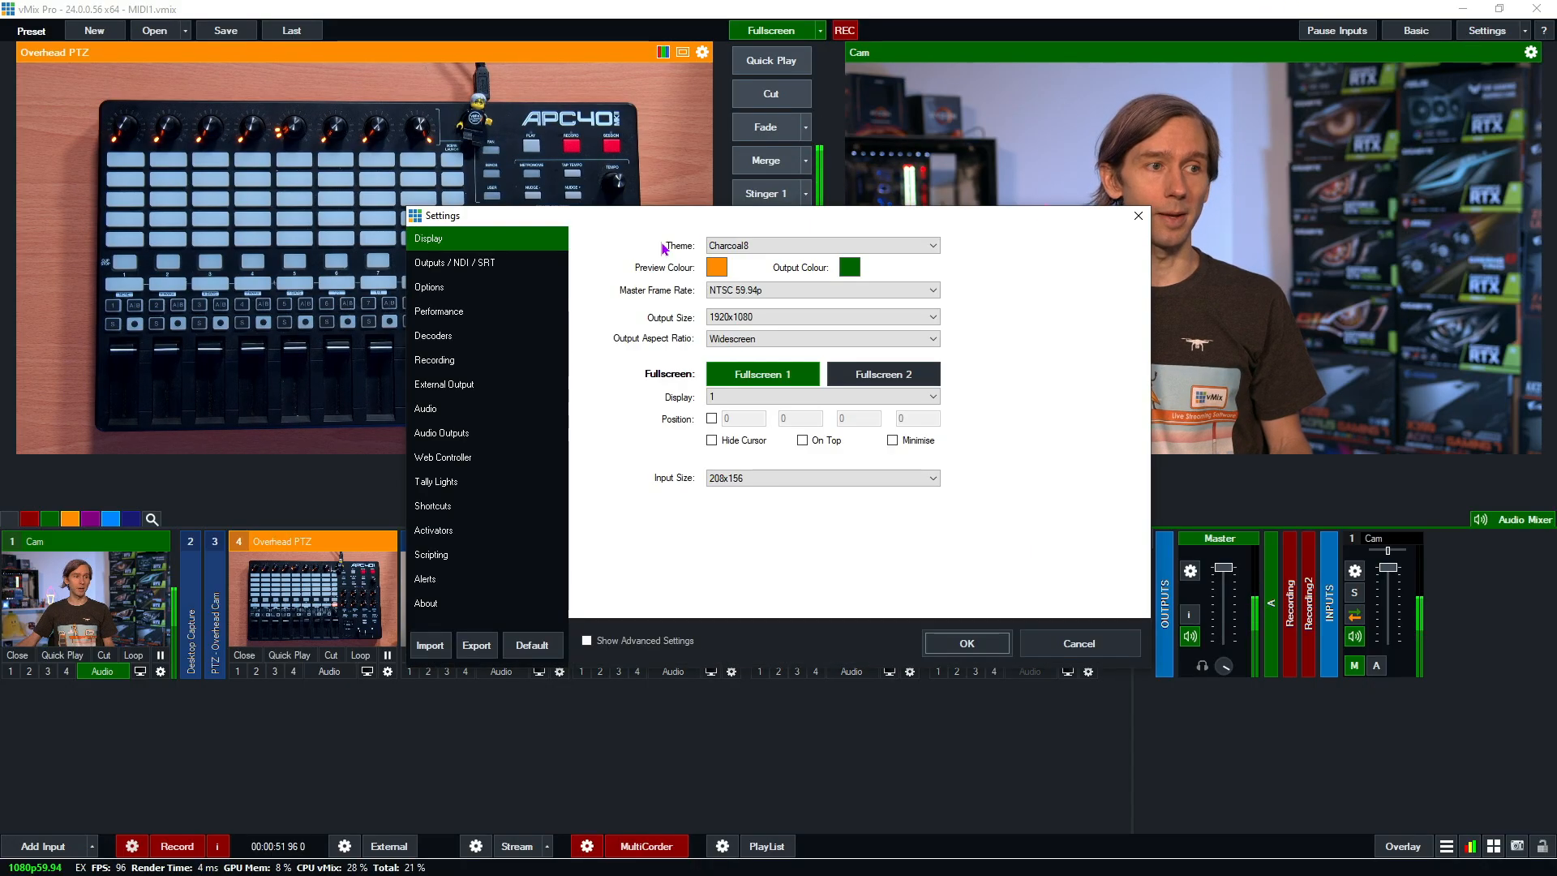
left_click(443, 531)
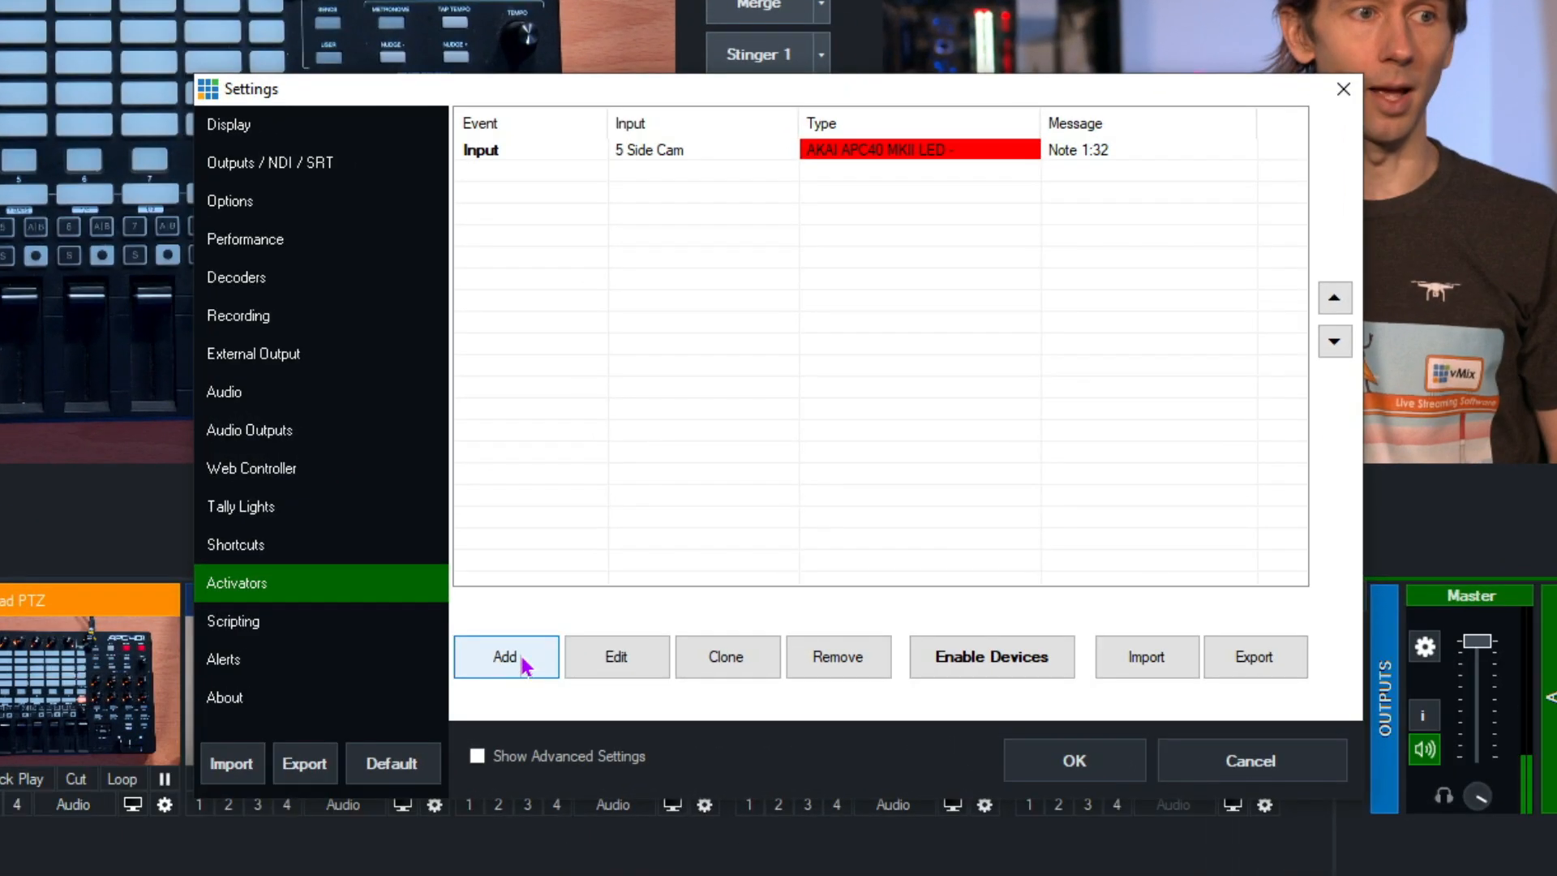
left_click(606, 576)
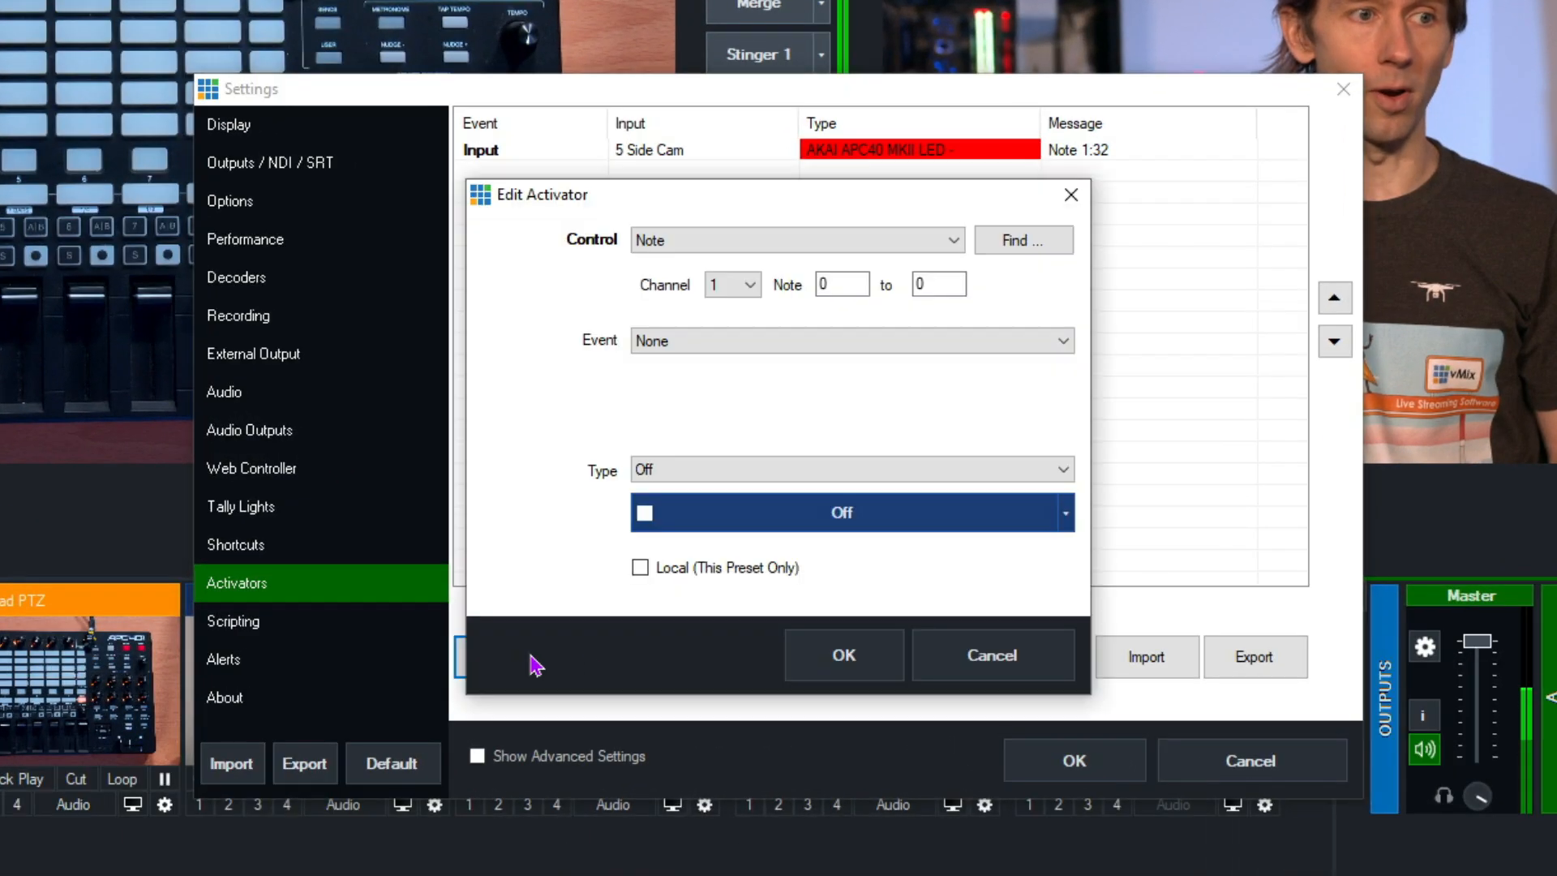
left_click(1041, 240)
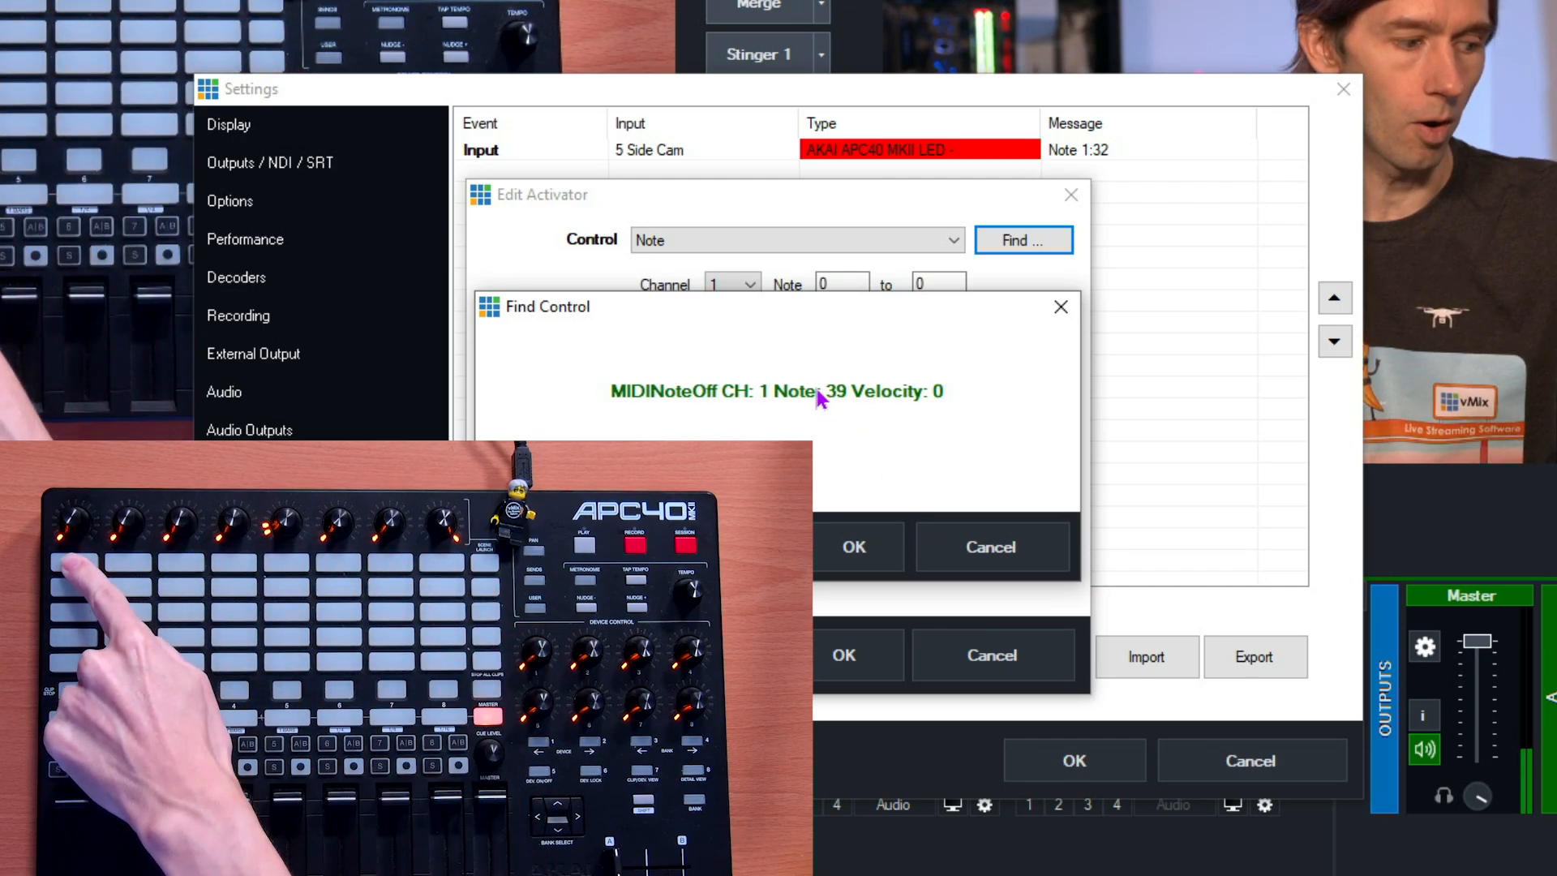
left_click(902, 543)
double_click(834, 283)
type("32")
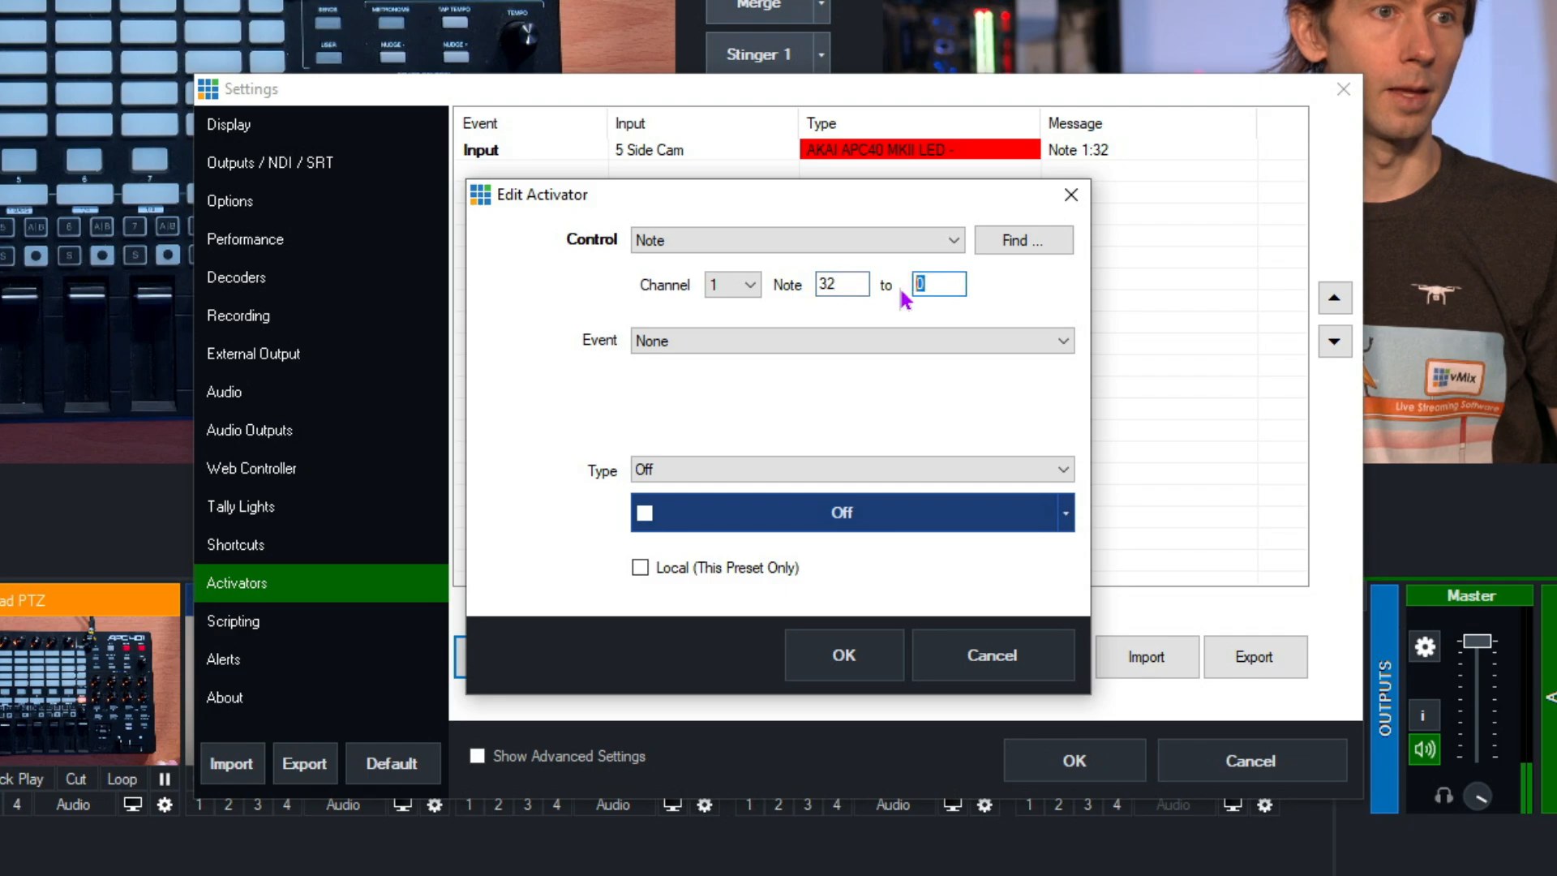
type("39")
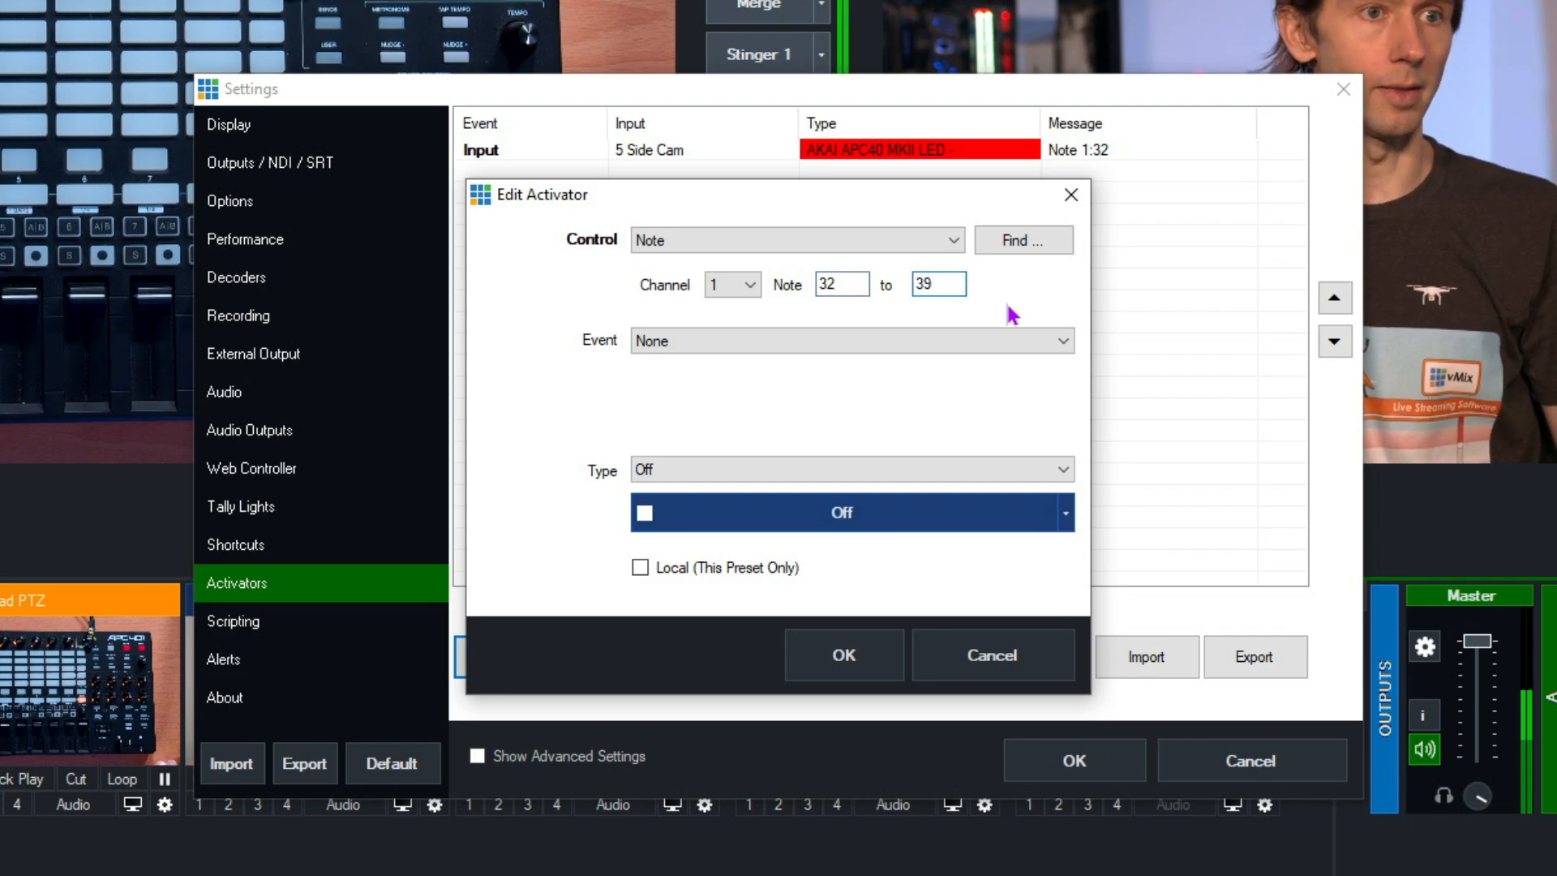
Set the new activator's event to Default and its type to AKAI APC40 MKII LED.
left_click(702, 348)
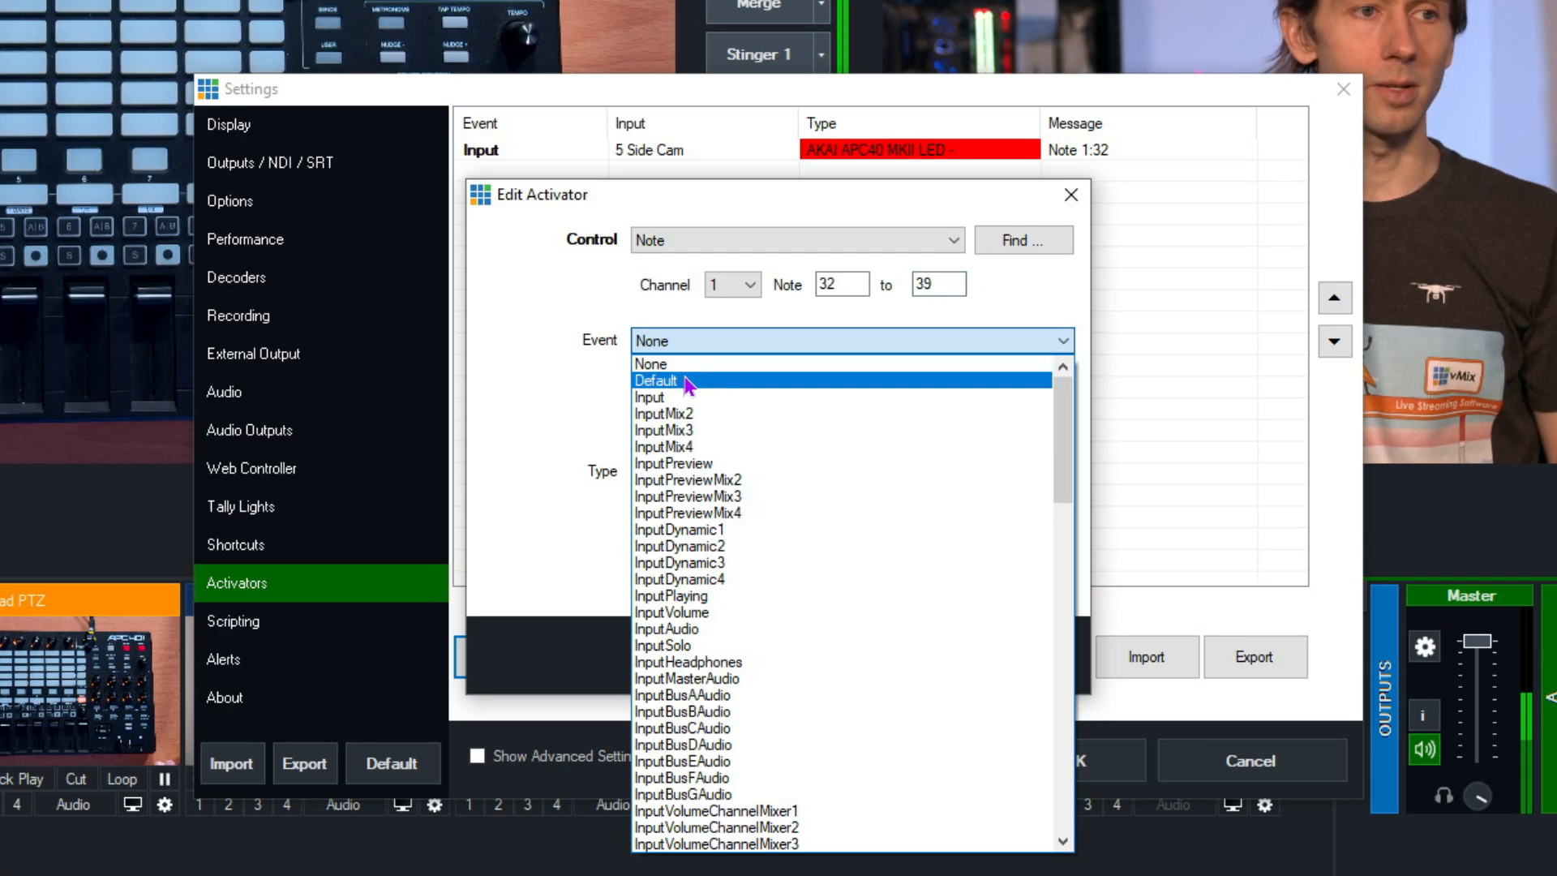
left_click(705, 382)
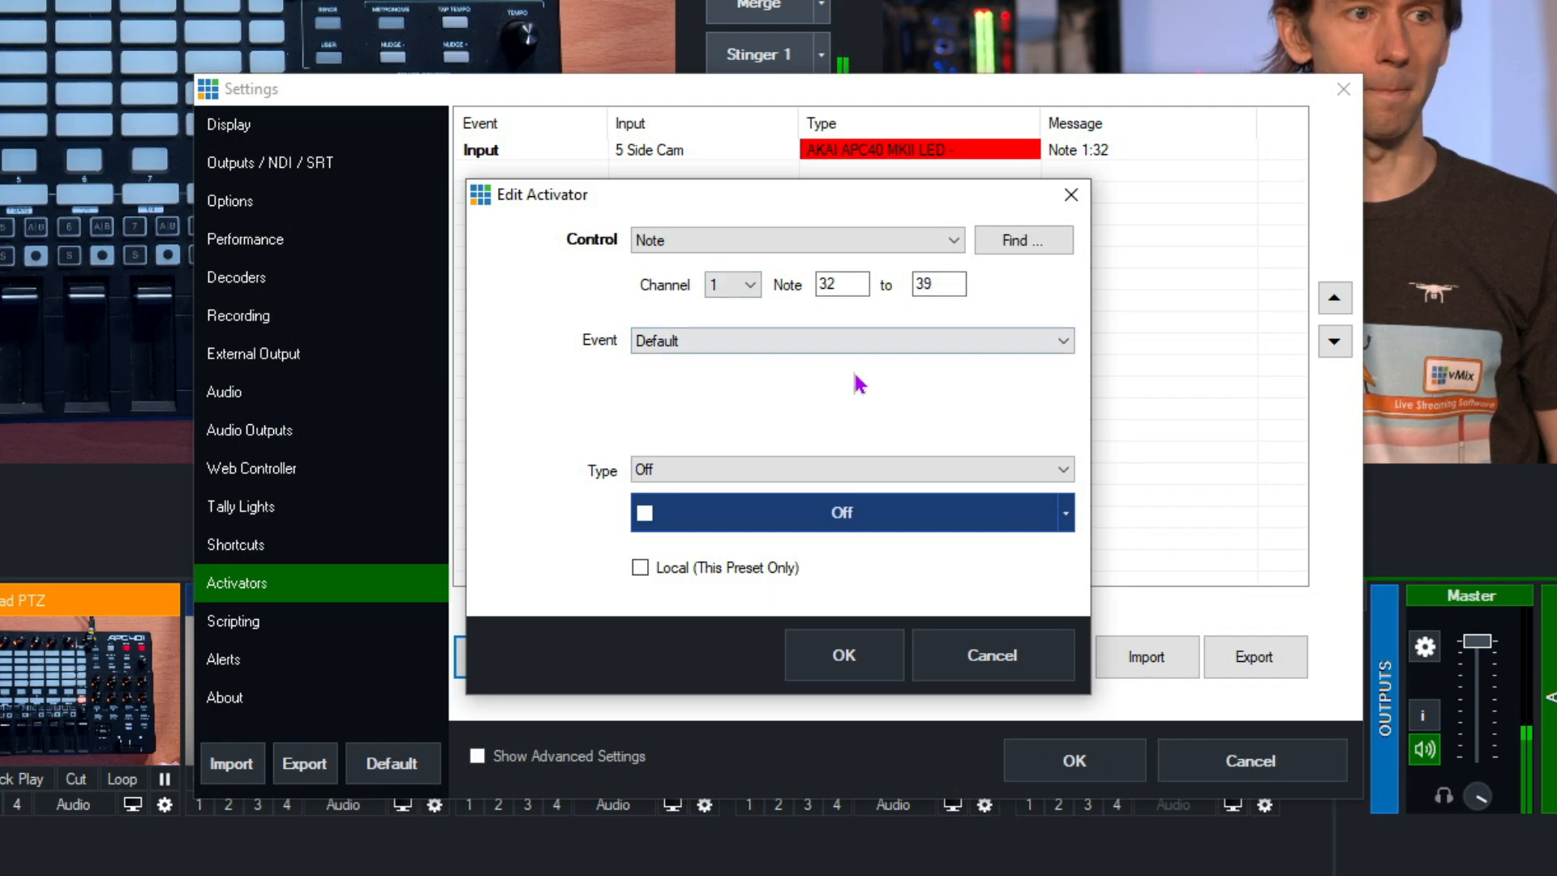
left_click(793, 465)
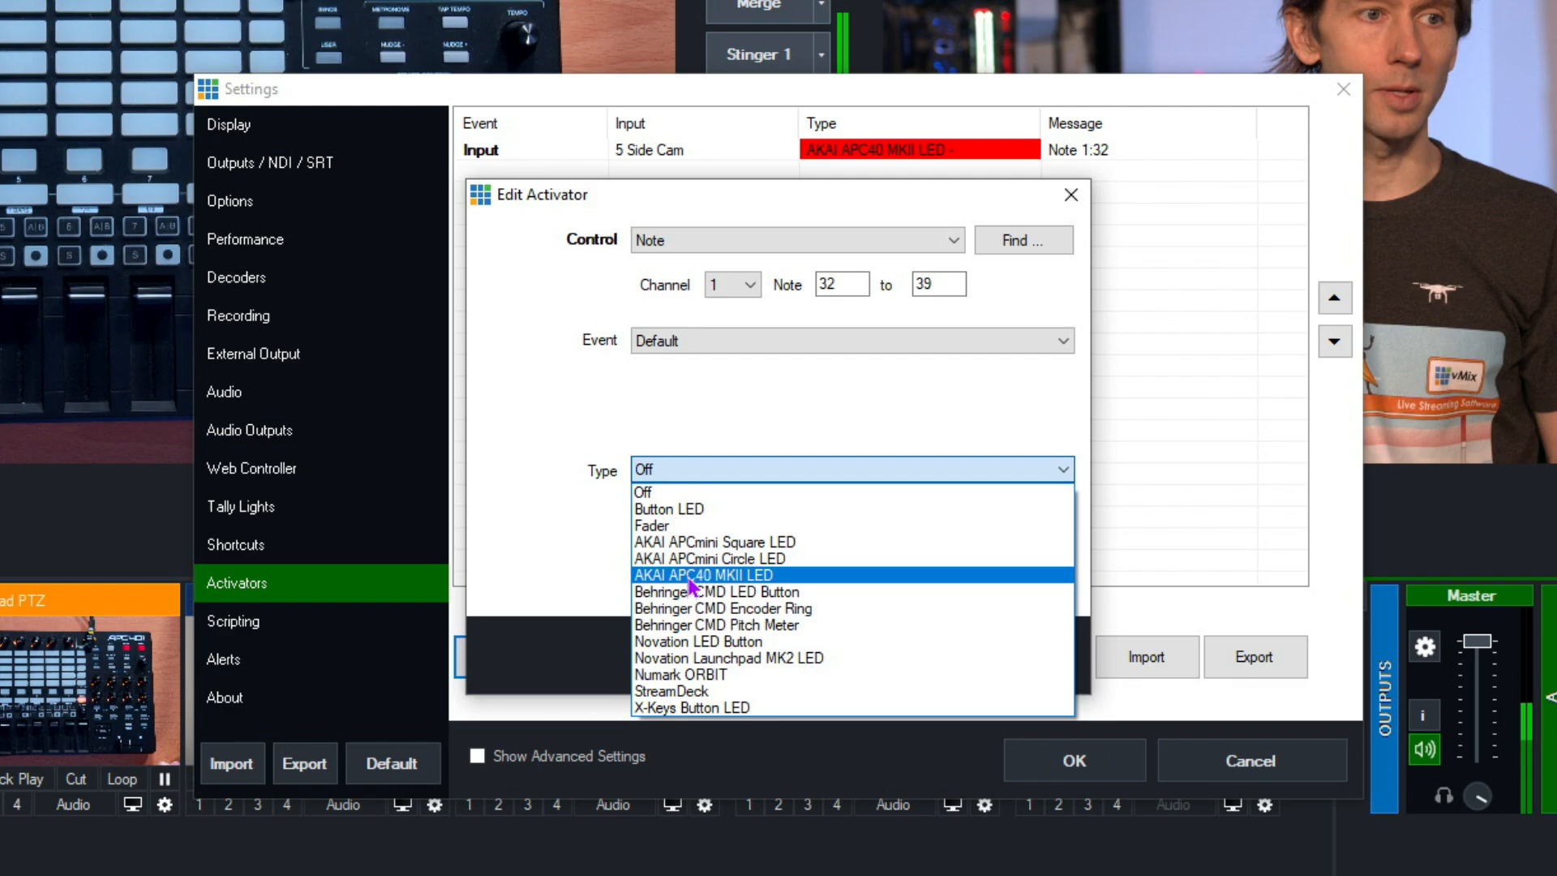
left_click(767, 575)
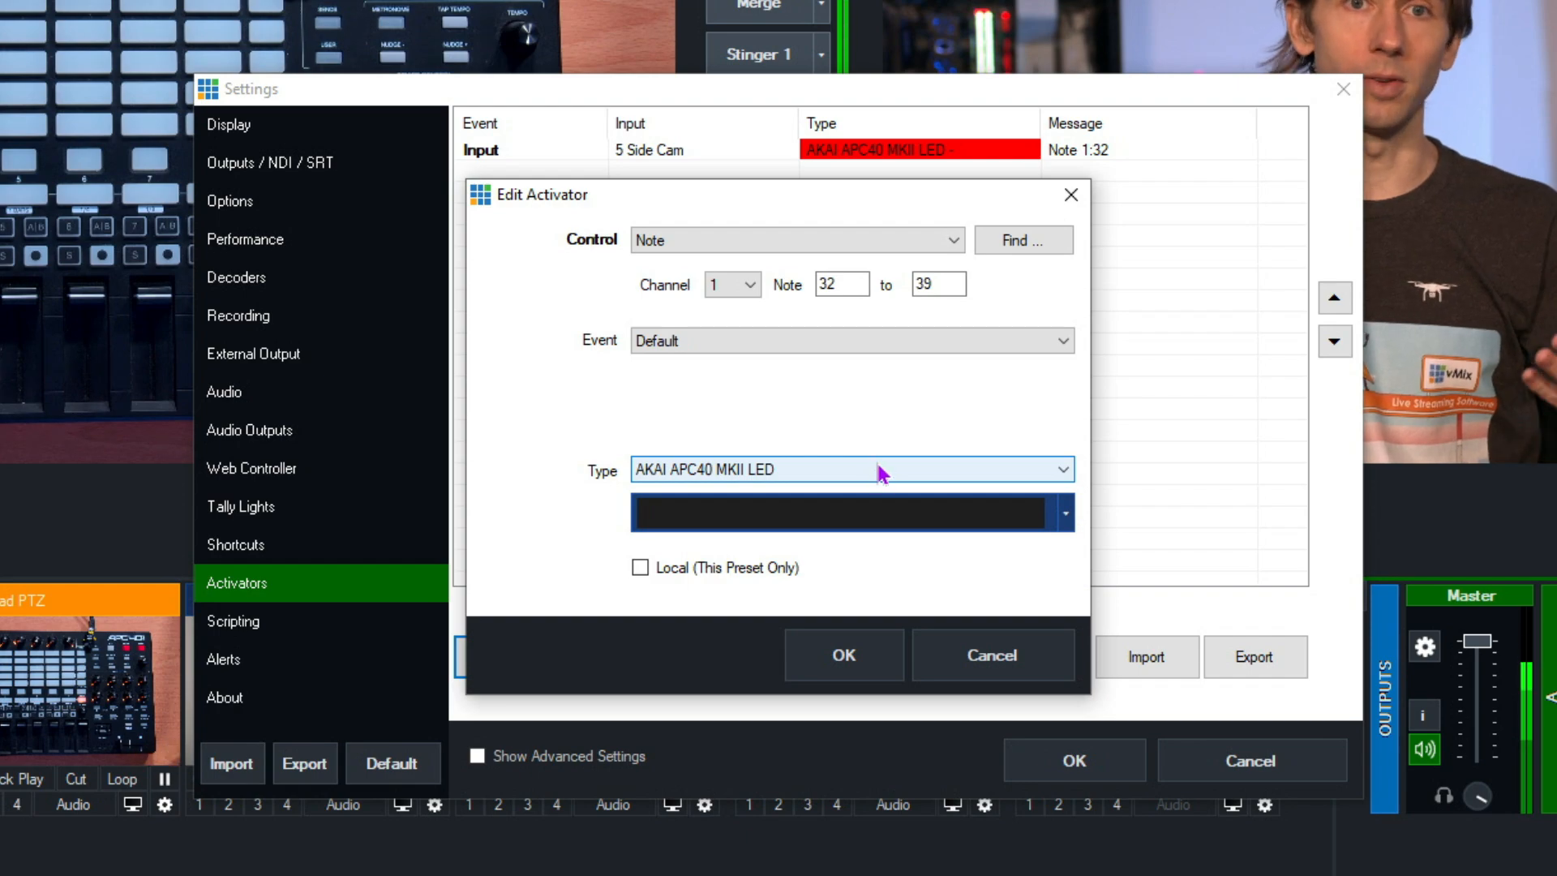
Try AKAI APCmini Square LED as the activator type, view its colour values, and restore AKAI APC40 MKII LED.
left_click(876, 464)
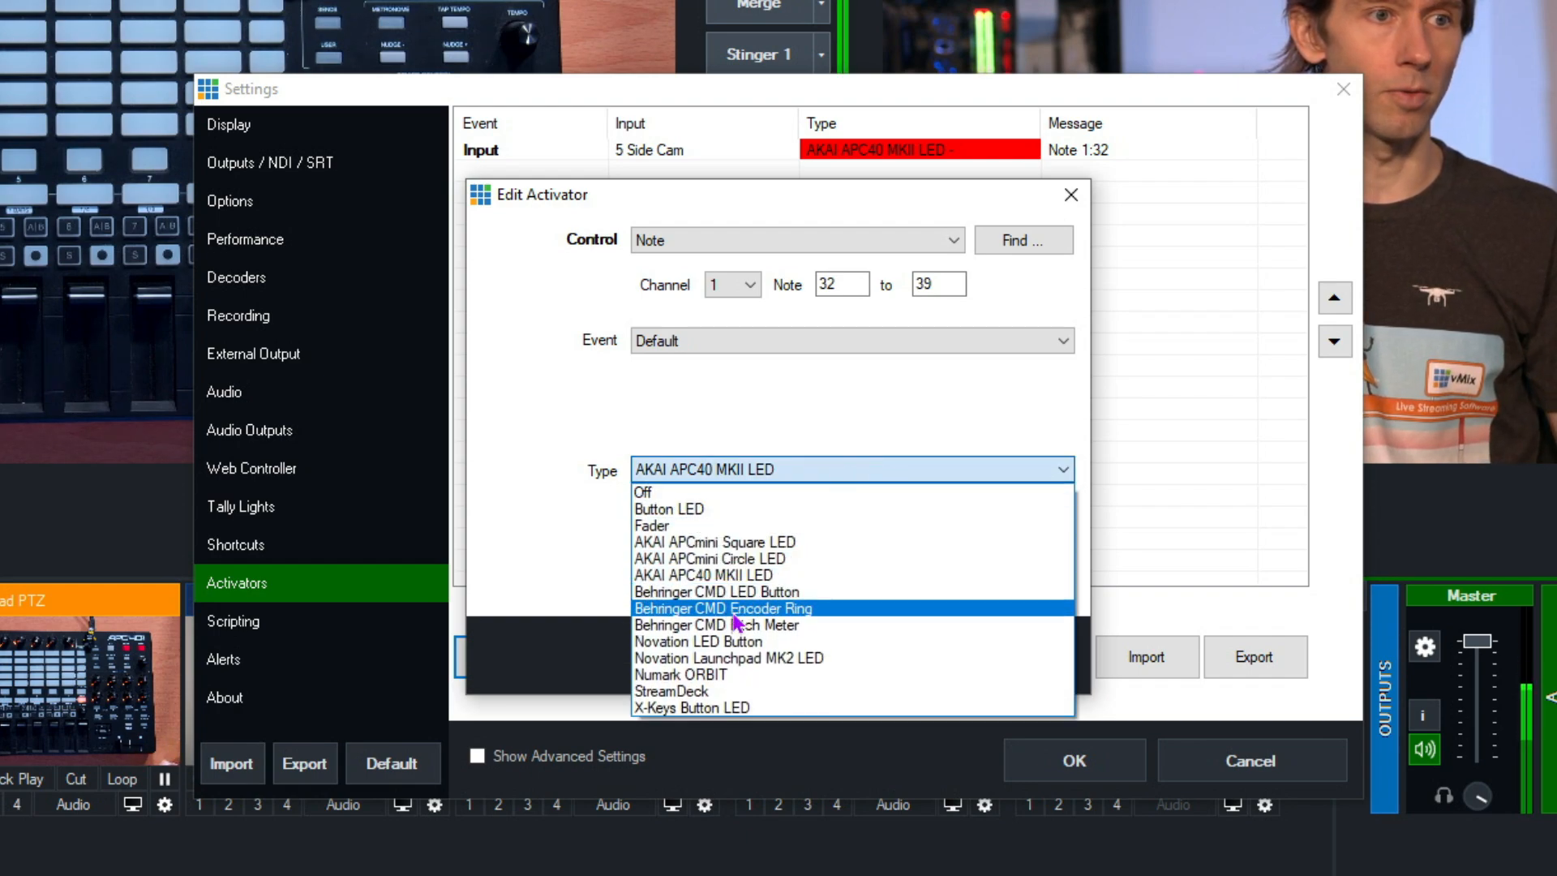
left_click(753, 541)
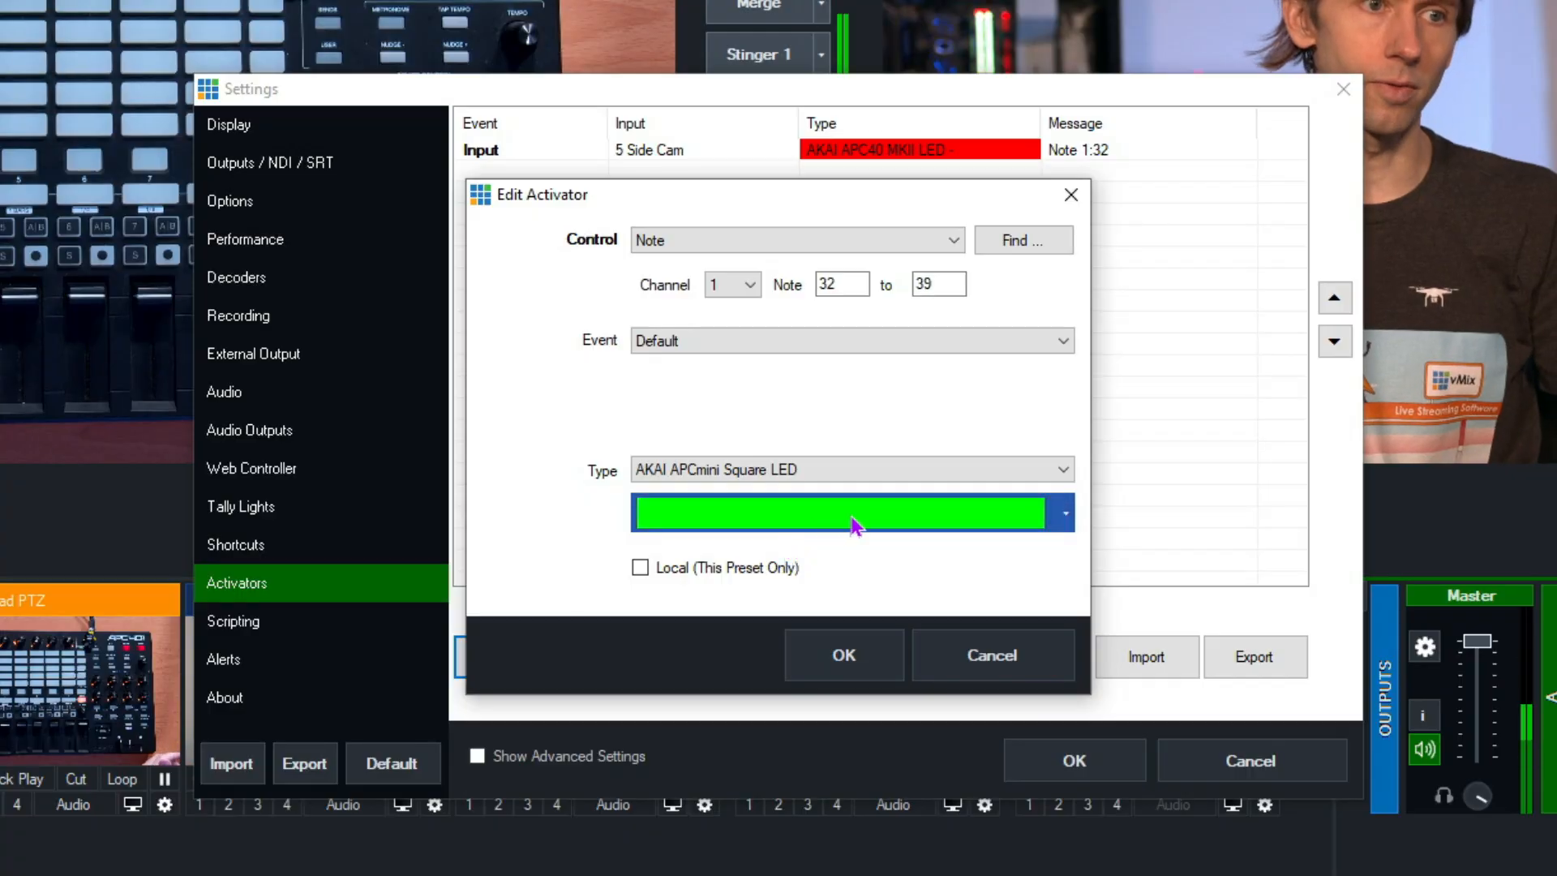
left_click(854, 525)
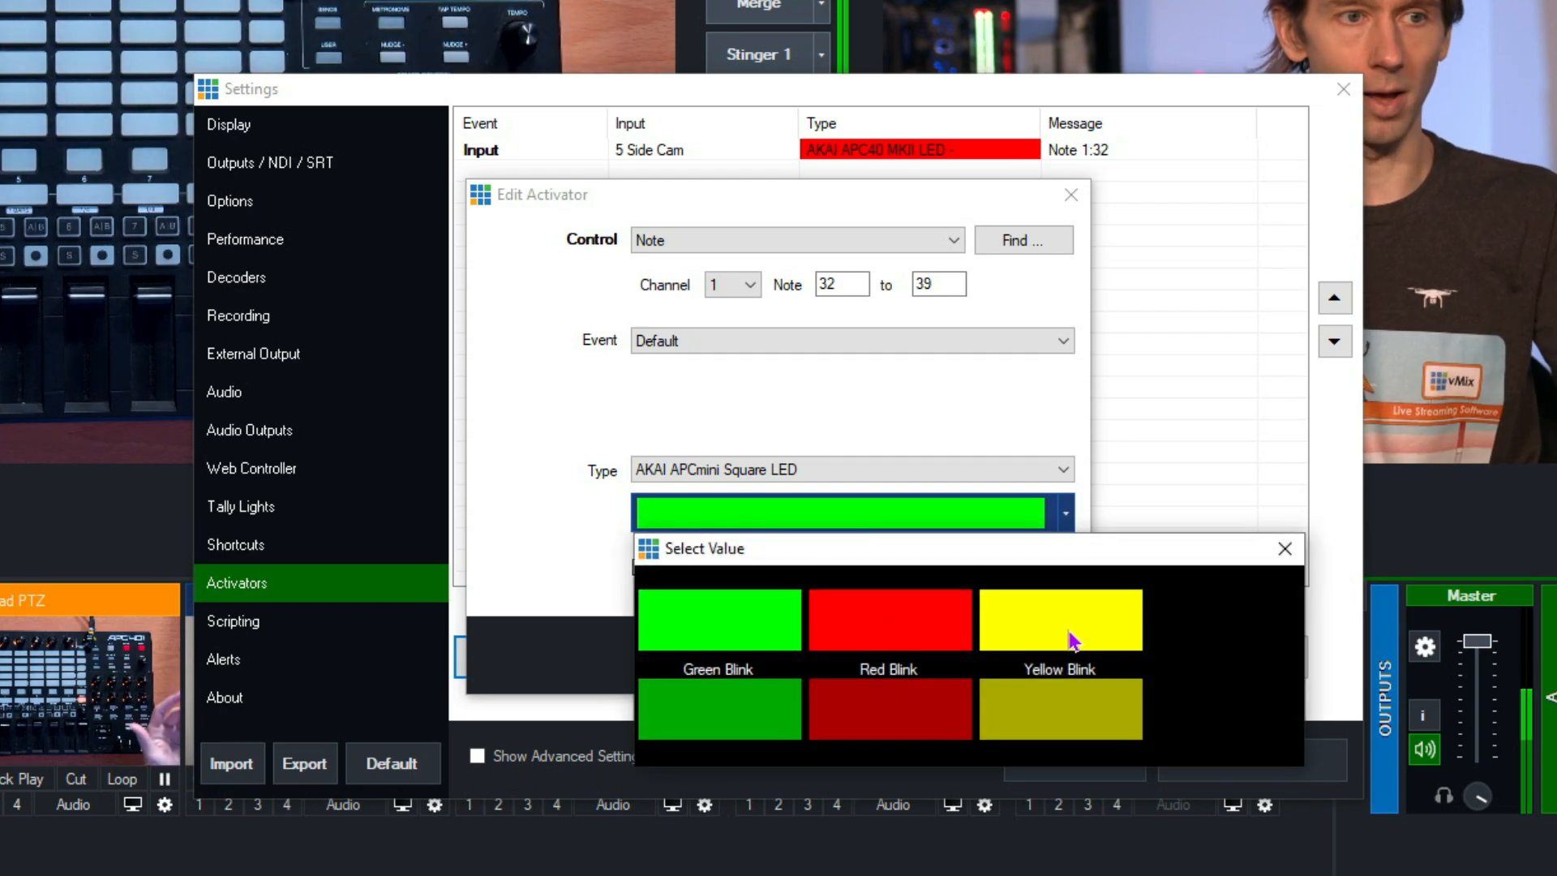
left_click(1285, 548)
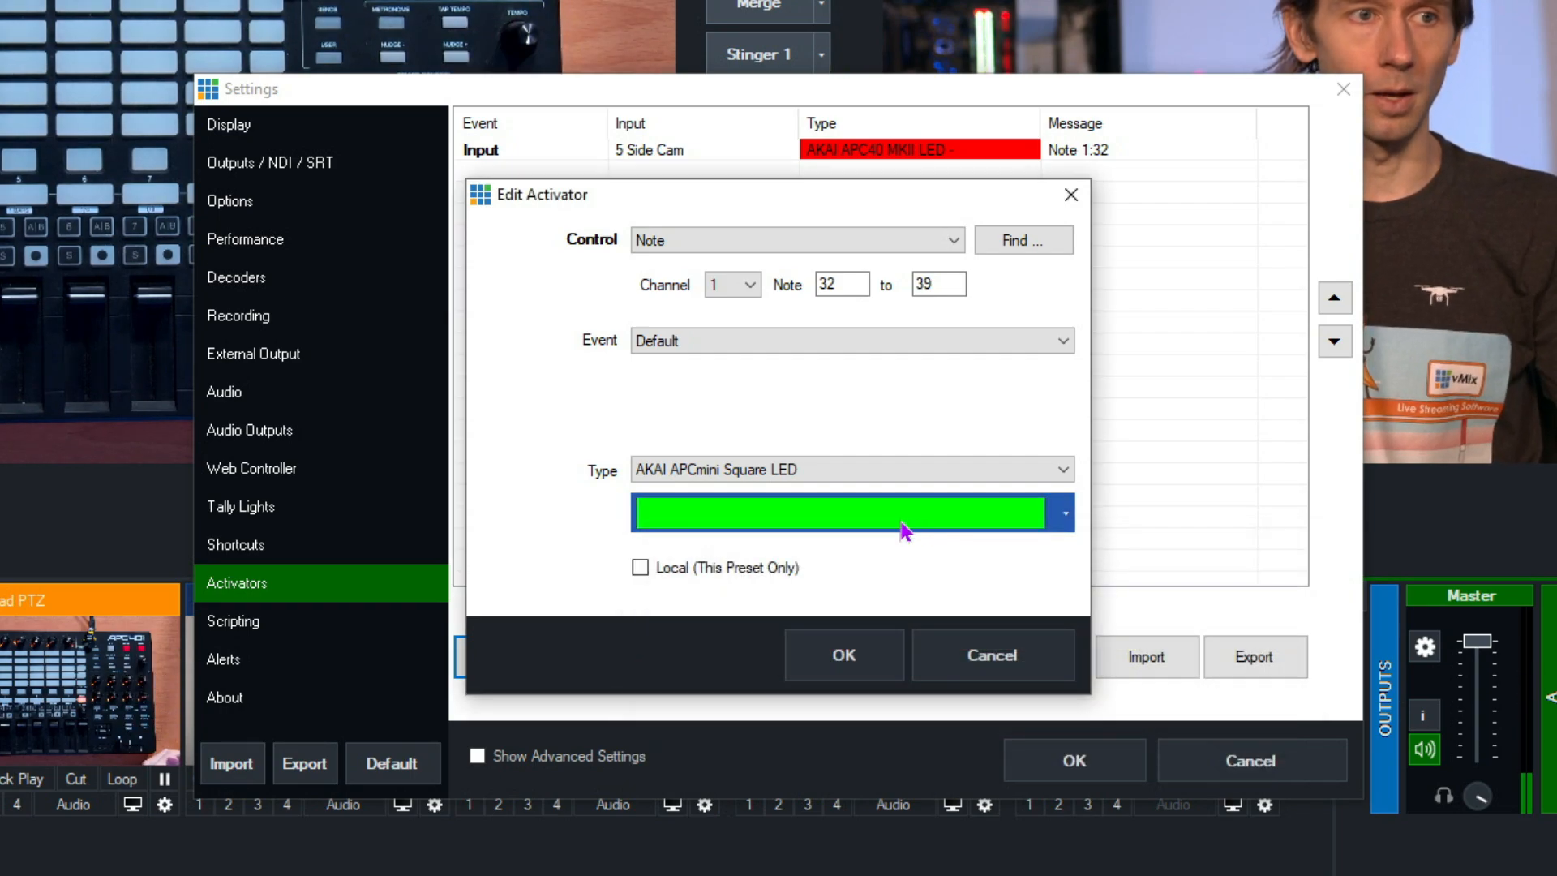
left_click(973, 472)
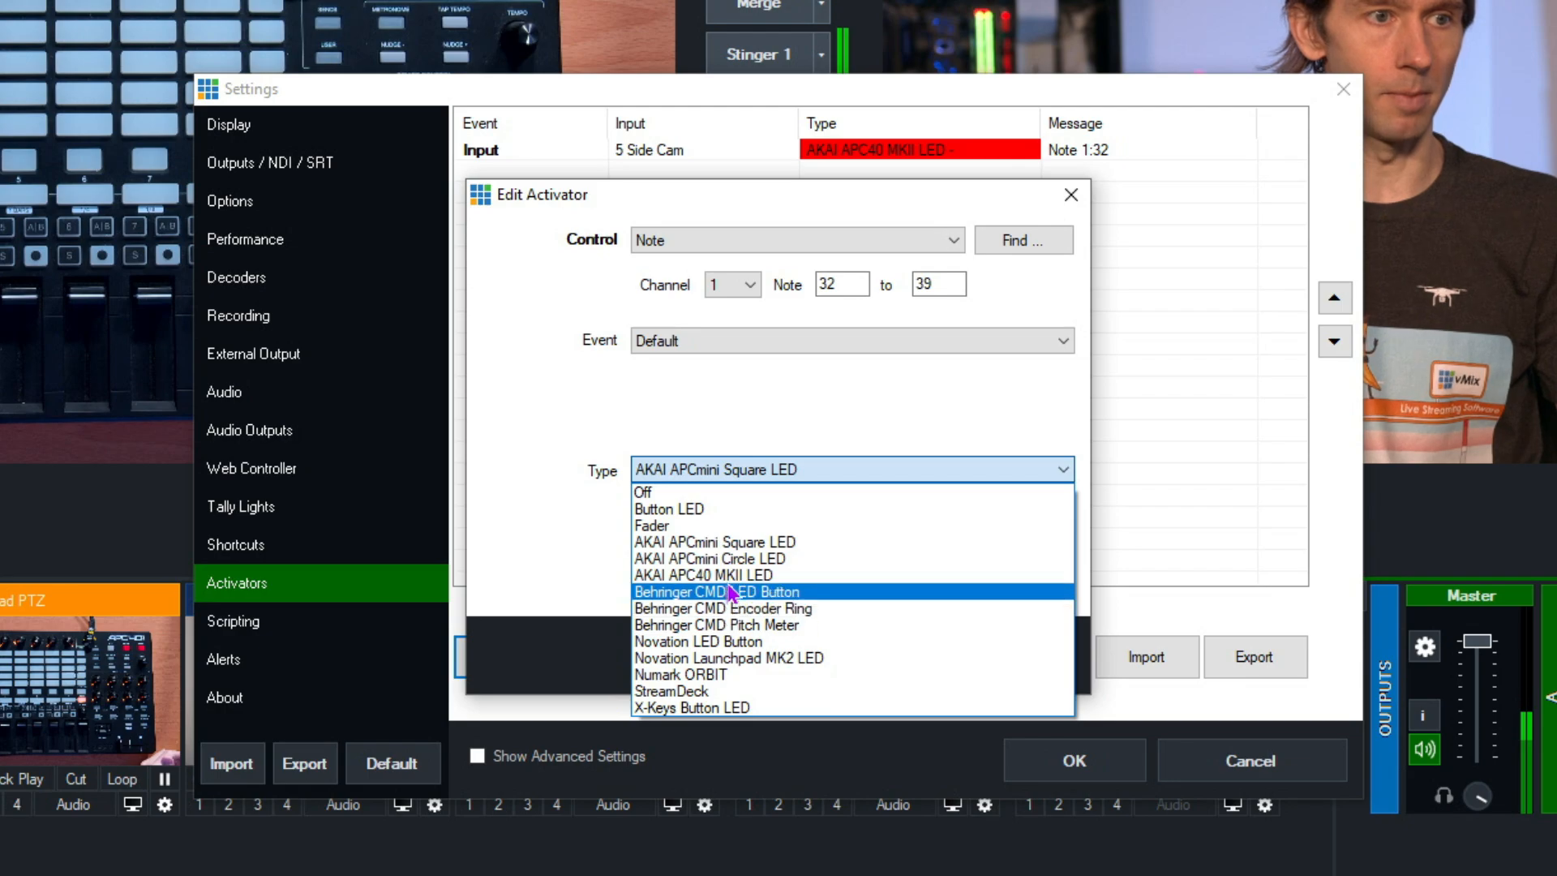
left_click(803, 574)
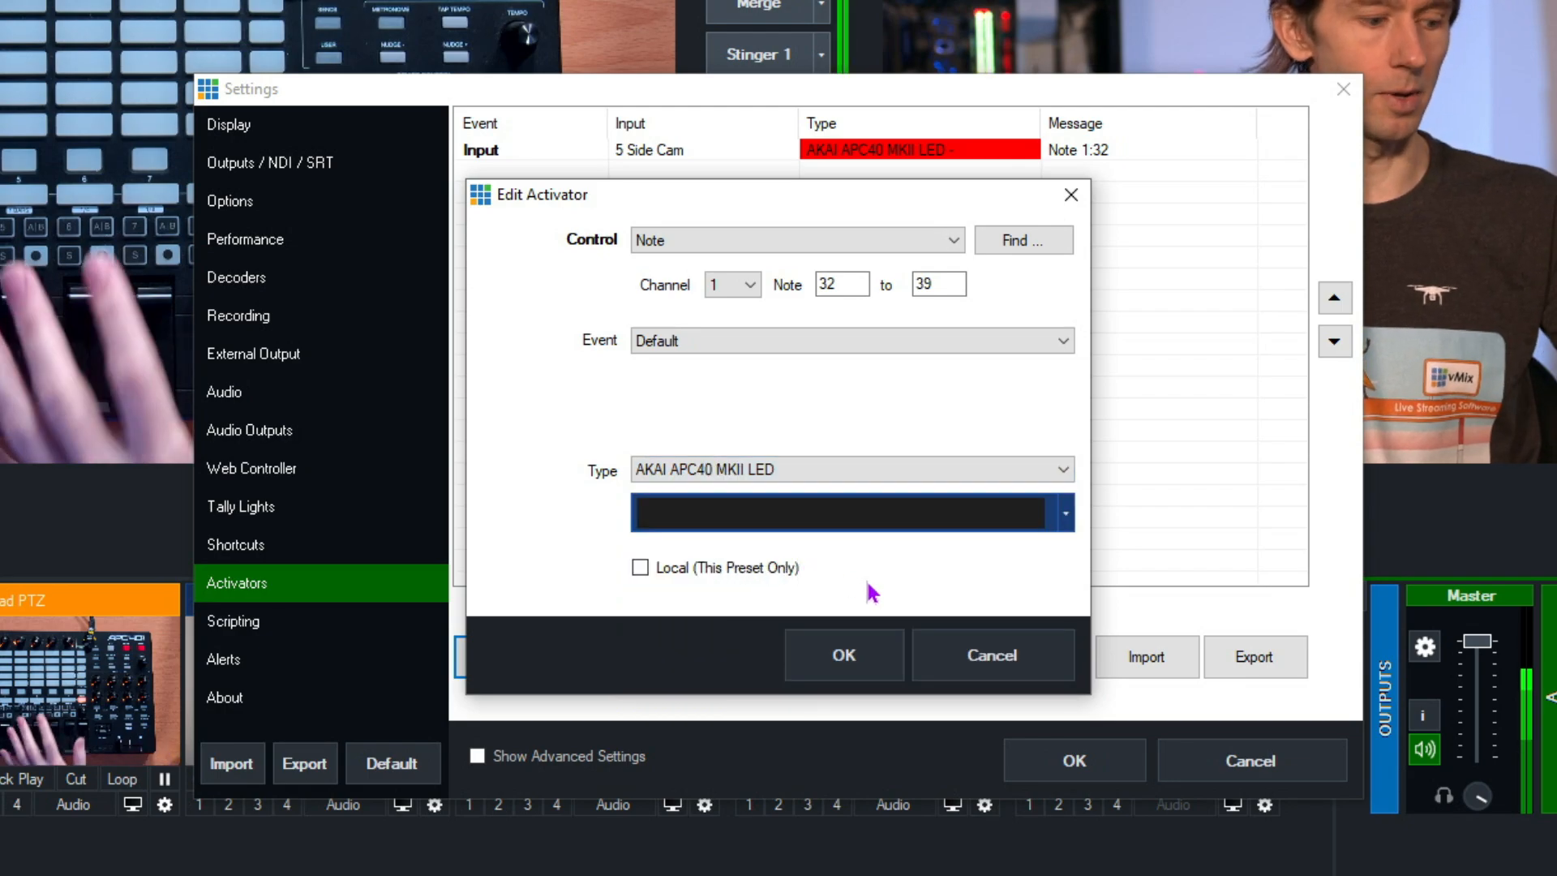
Choose a dark yellow light colour for the Default activator on notes 32 to 39 and confirm the activator.
left_click(1067, 523)
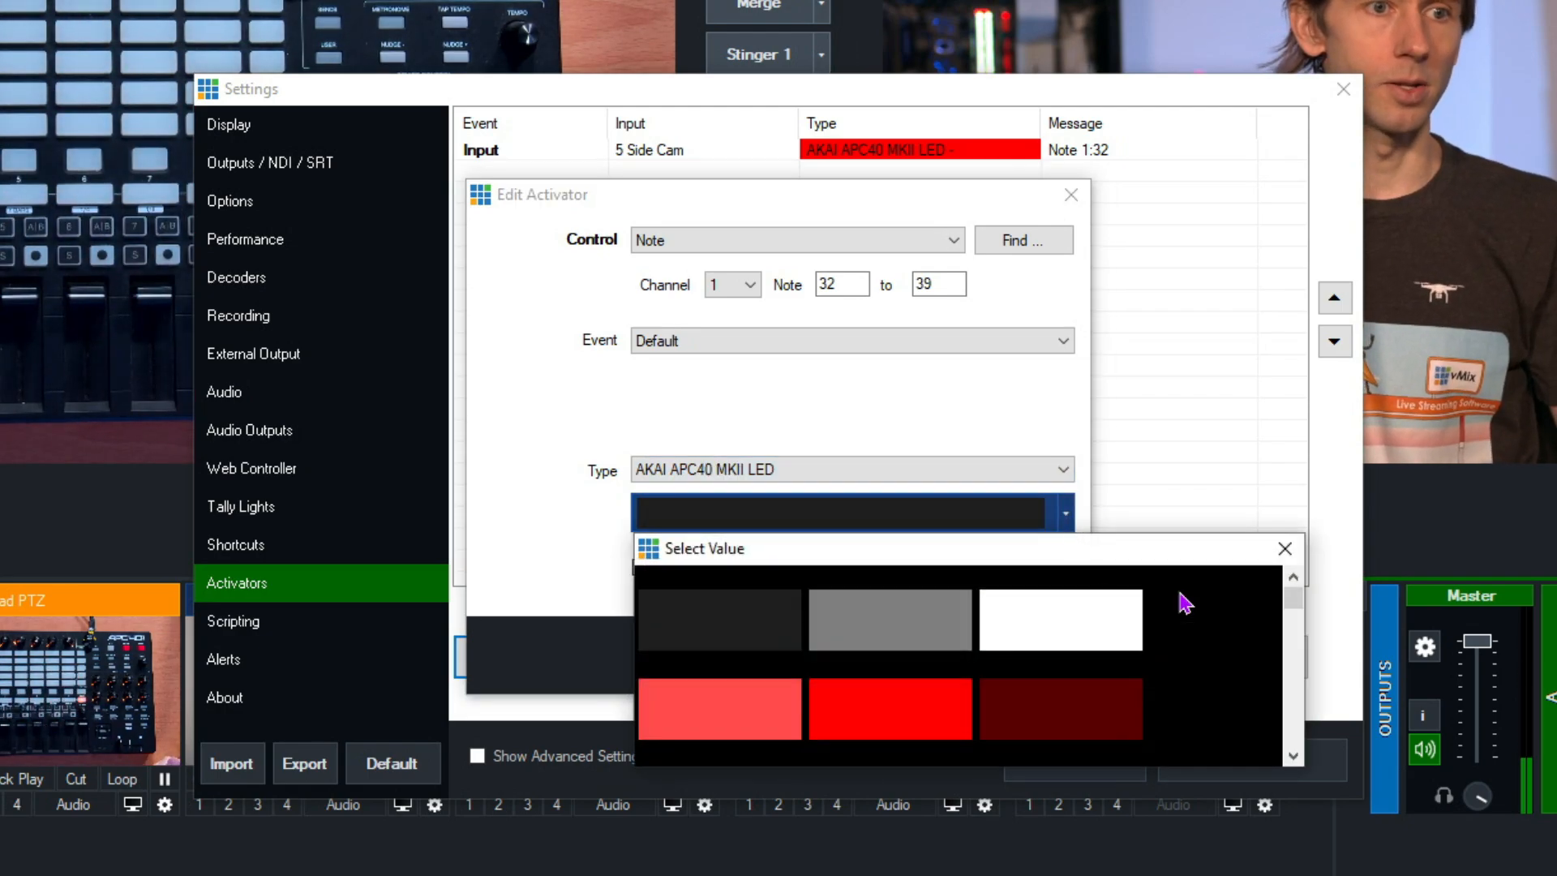
left_click_drag(1295, 607, 1270, 715)
left_click(715, 645)
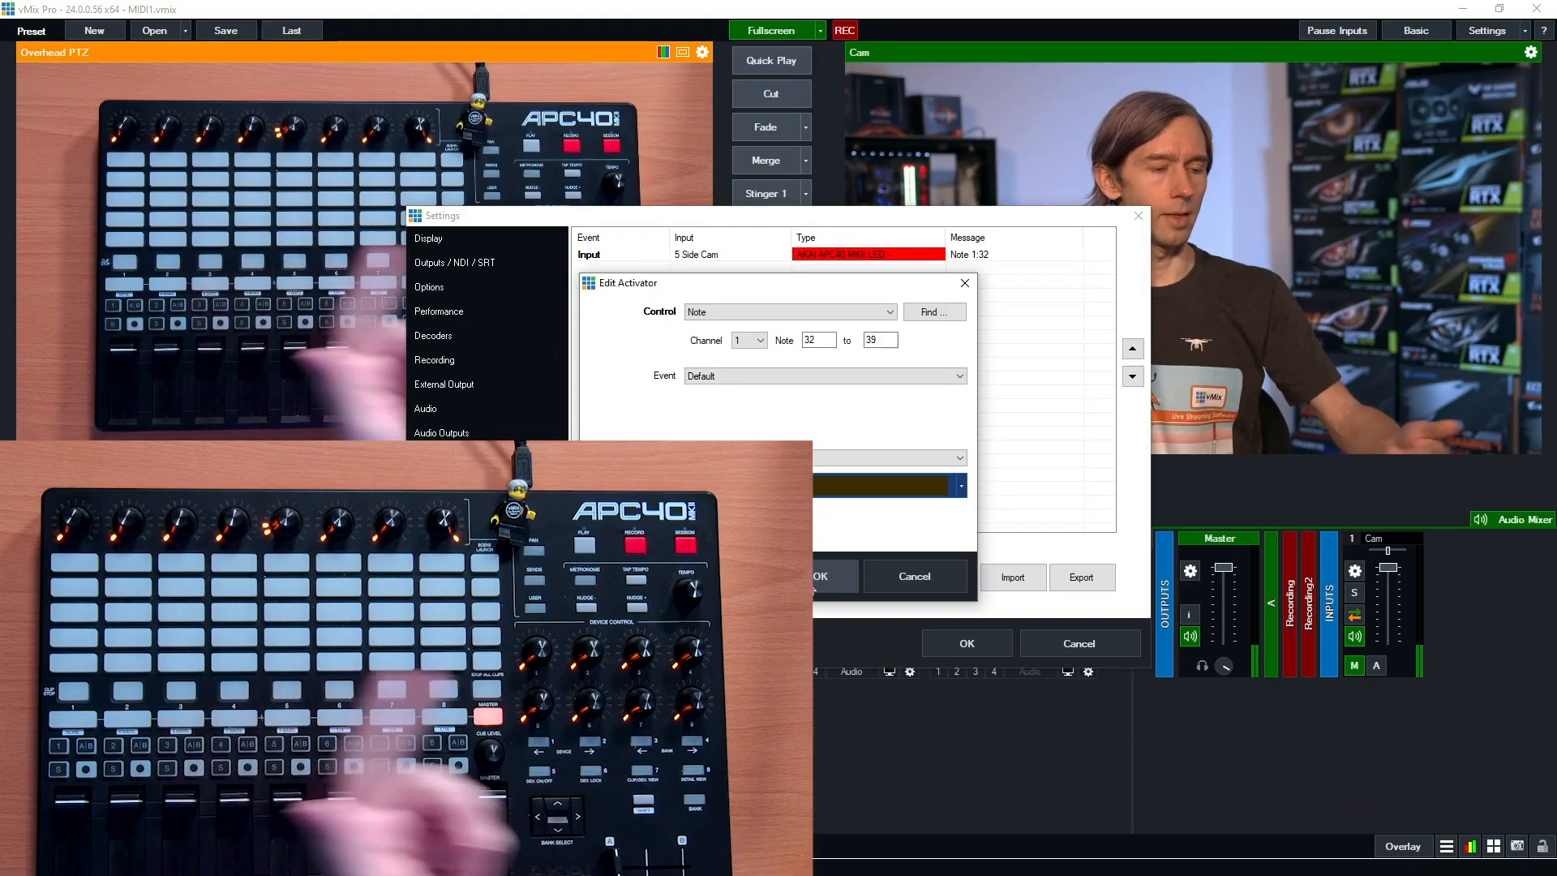
left_click(835, 665)
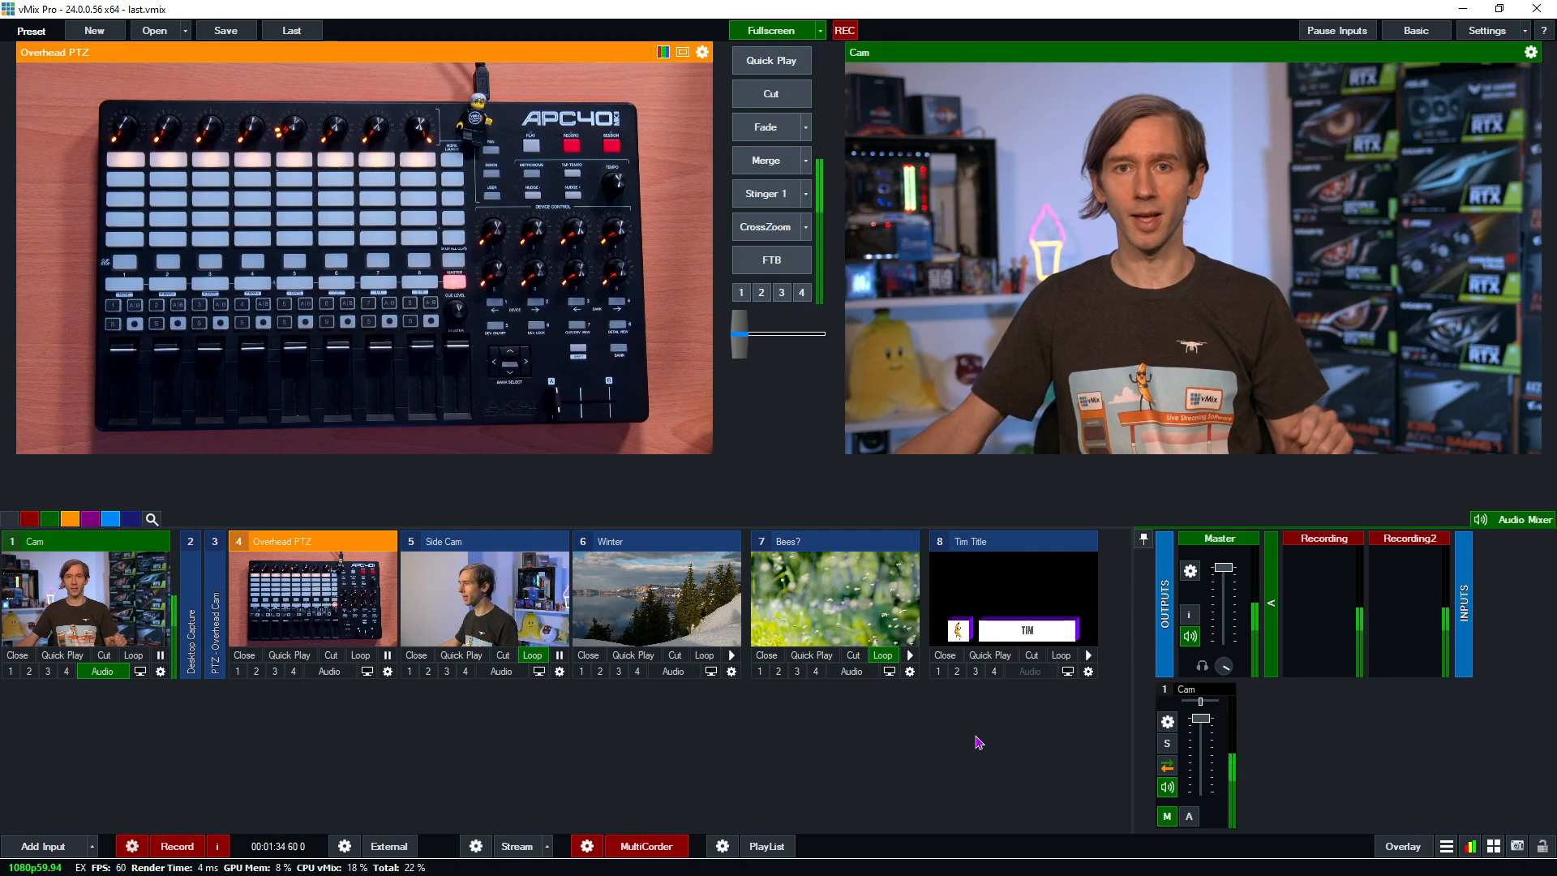
Add a shortcut detected as MIDIControlChange on channel 1, note 15, and assign it the SetFader function.
left_click(1484, 31)
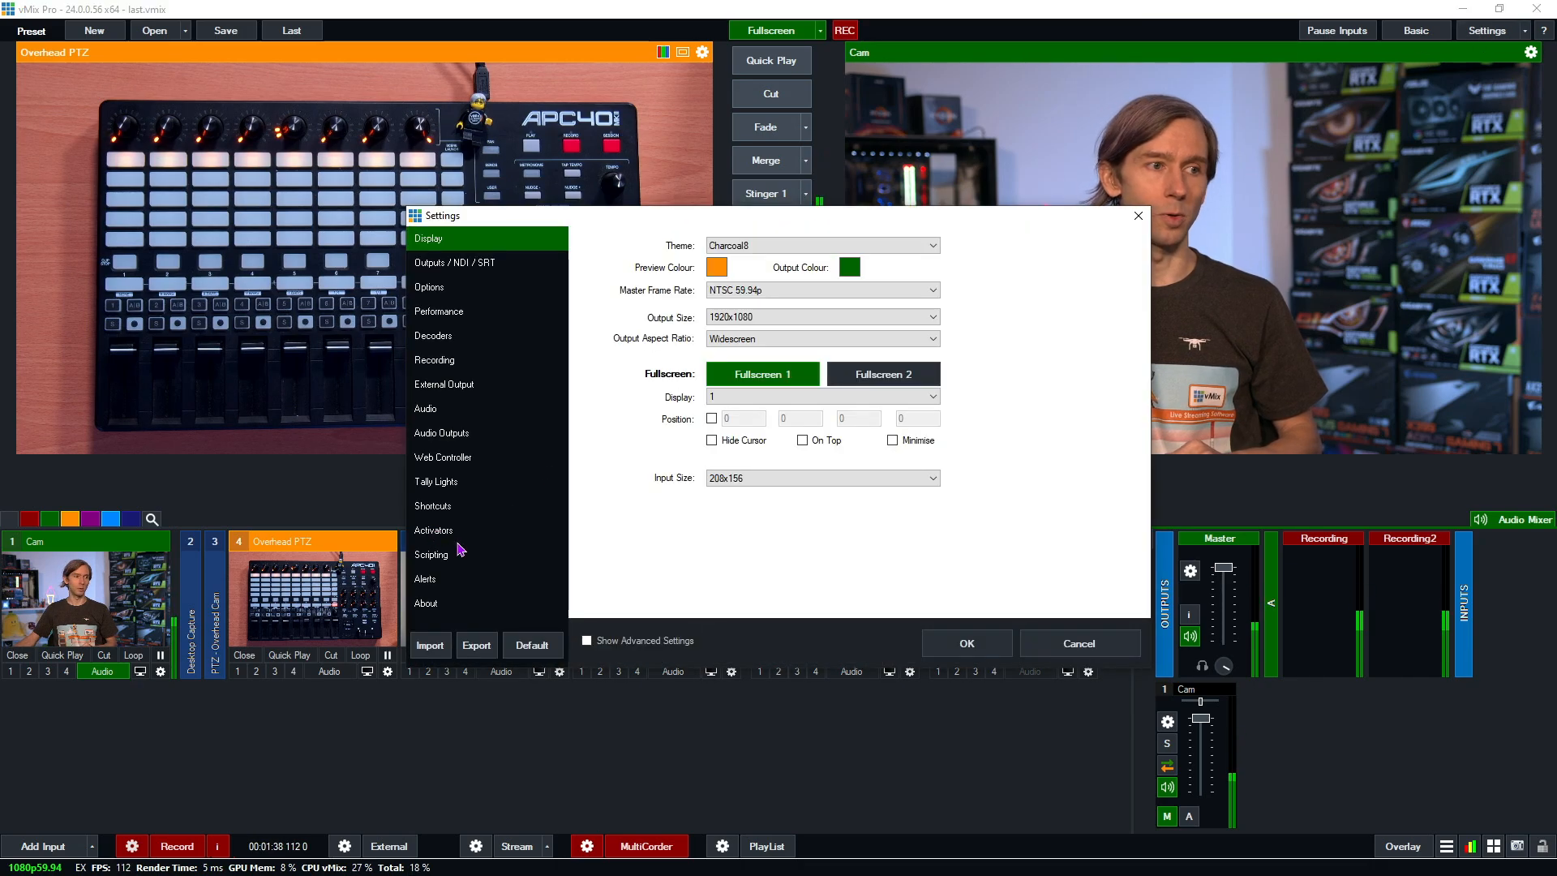
left_click(437, 505)
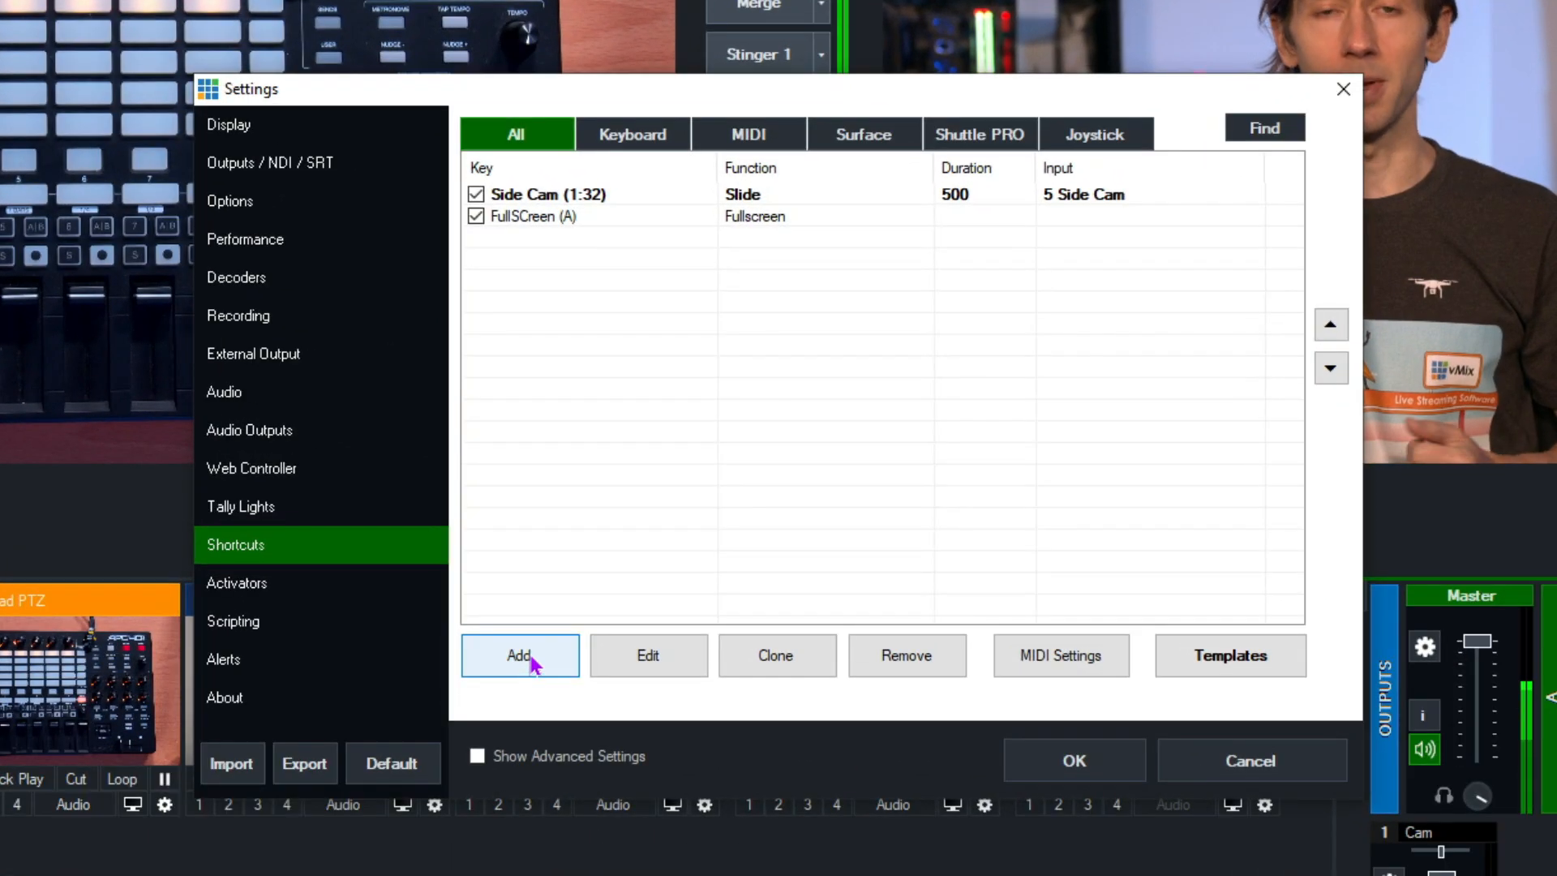
left_click(519, 655)
left_click(1119, 71)
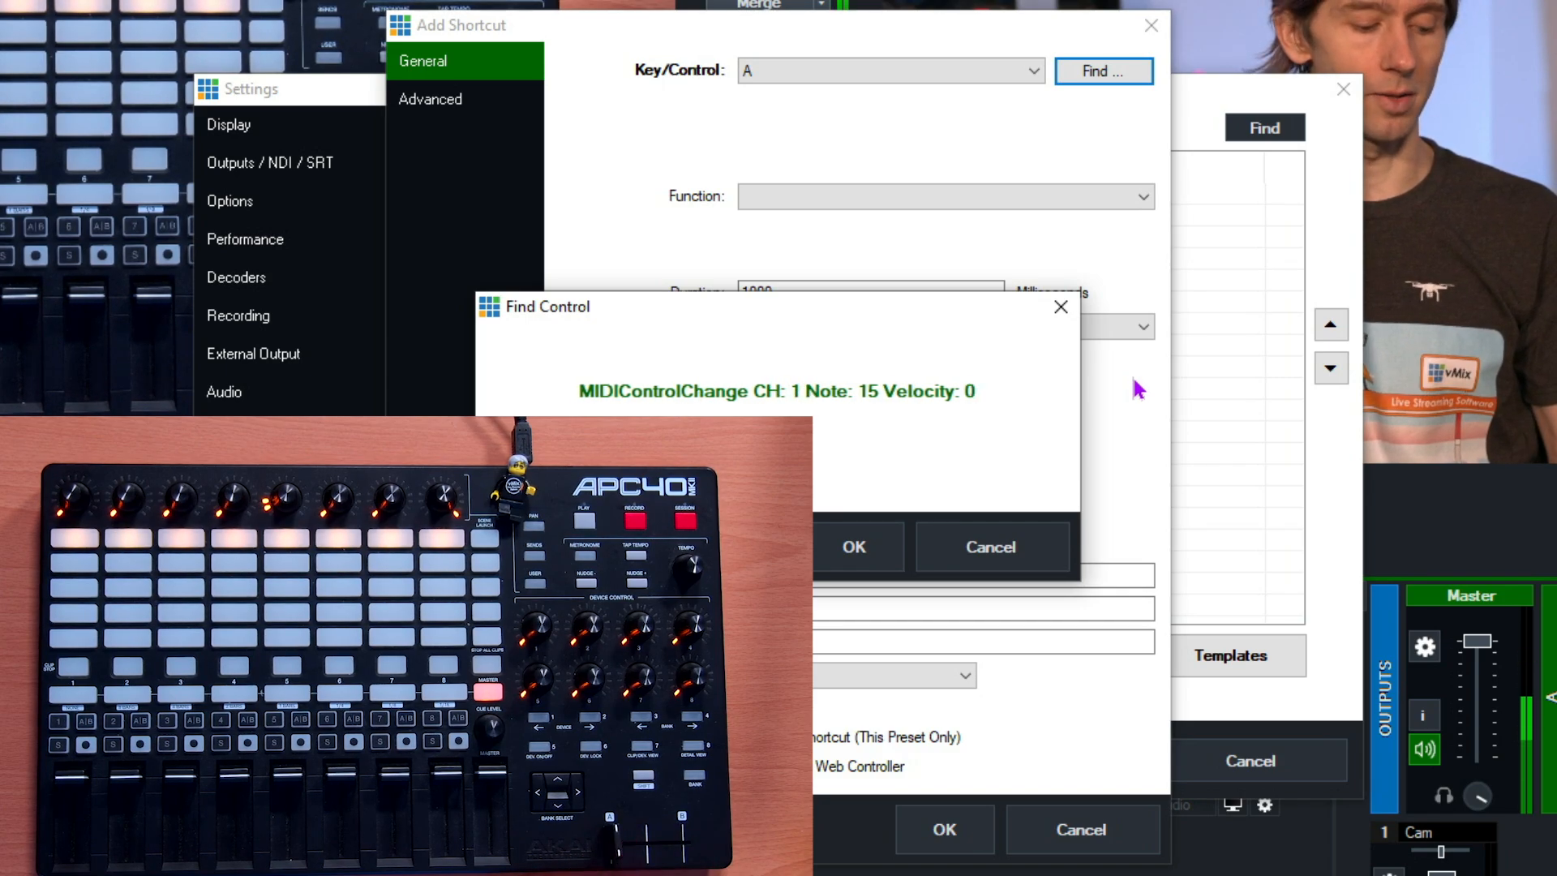
left_click(890, 544)
left_click(855, 197)
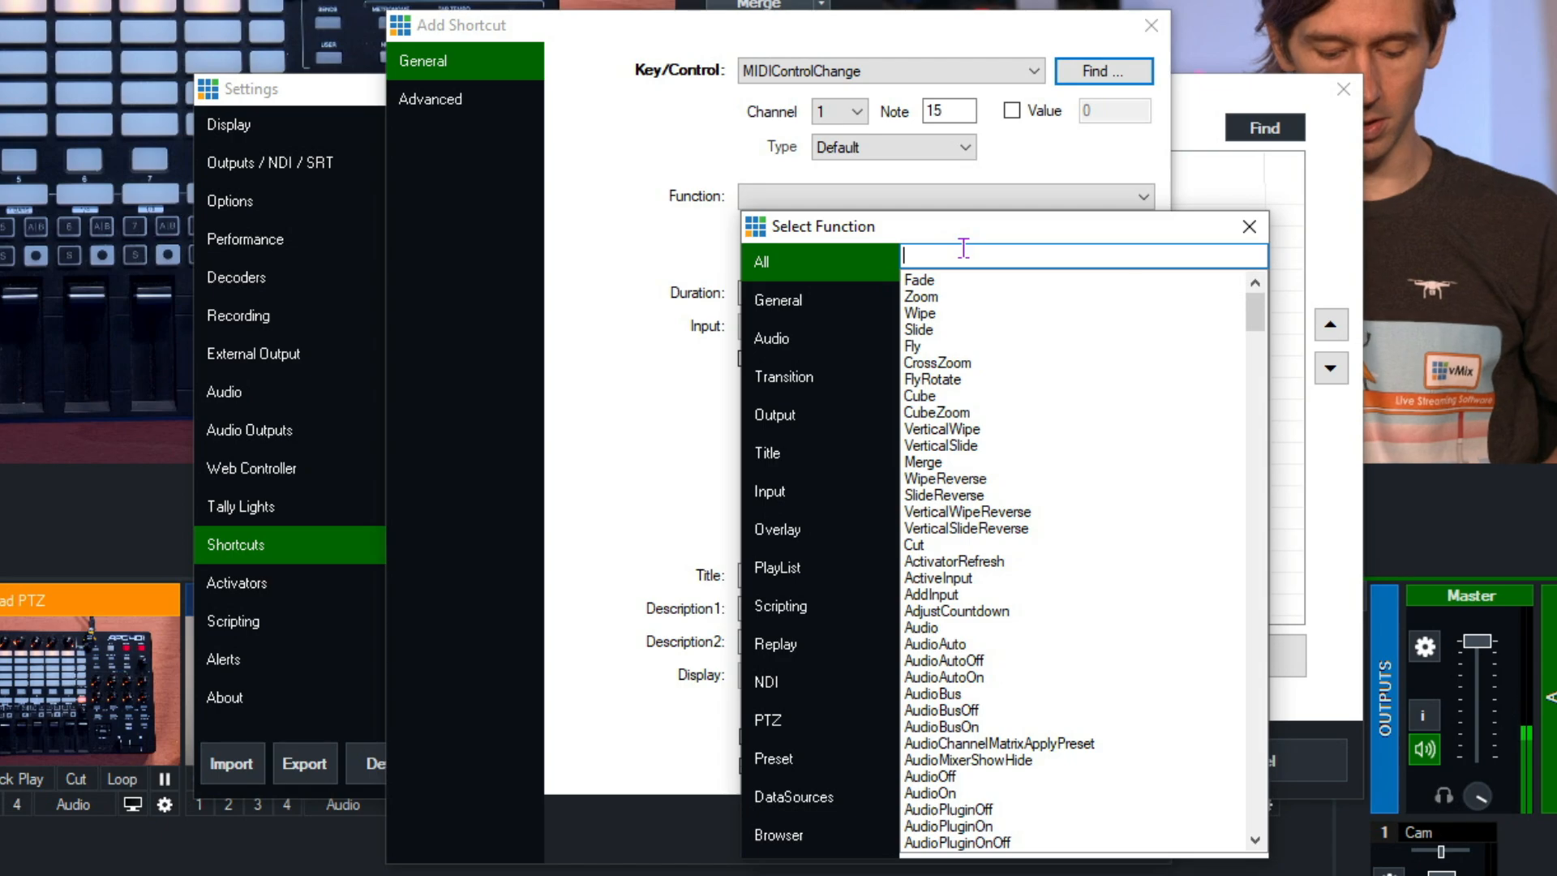
type("setfa")
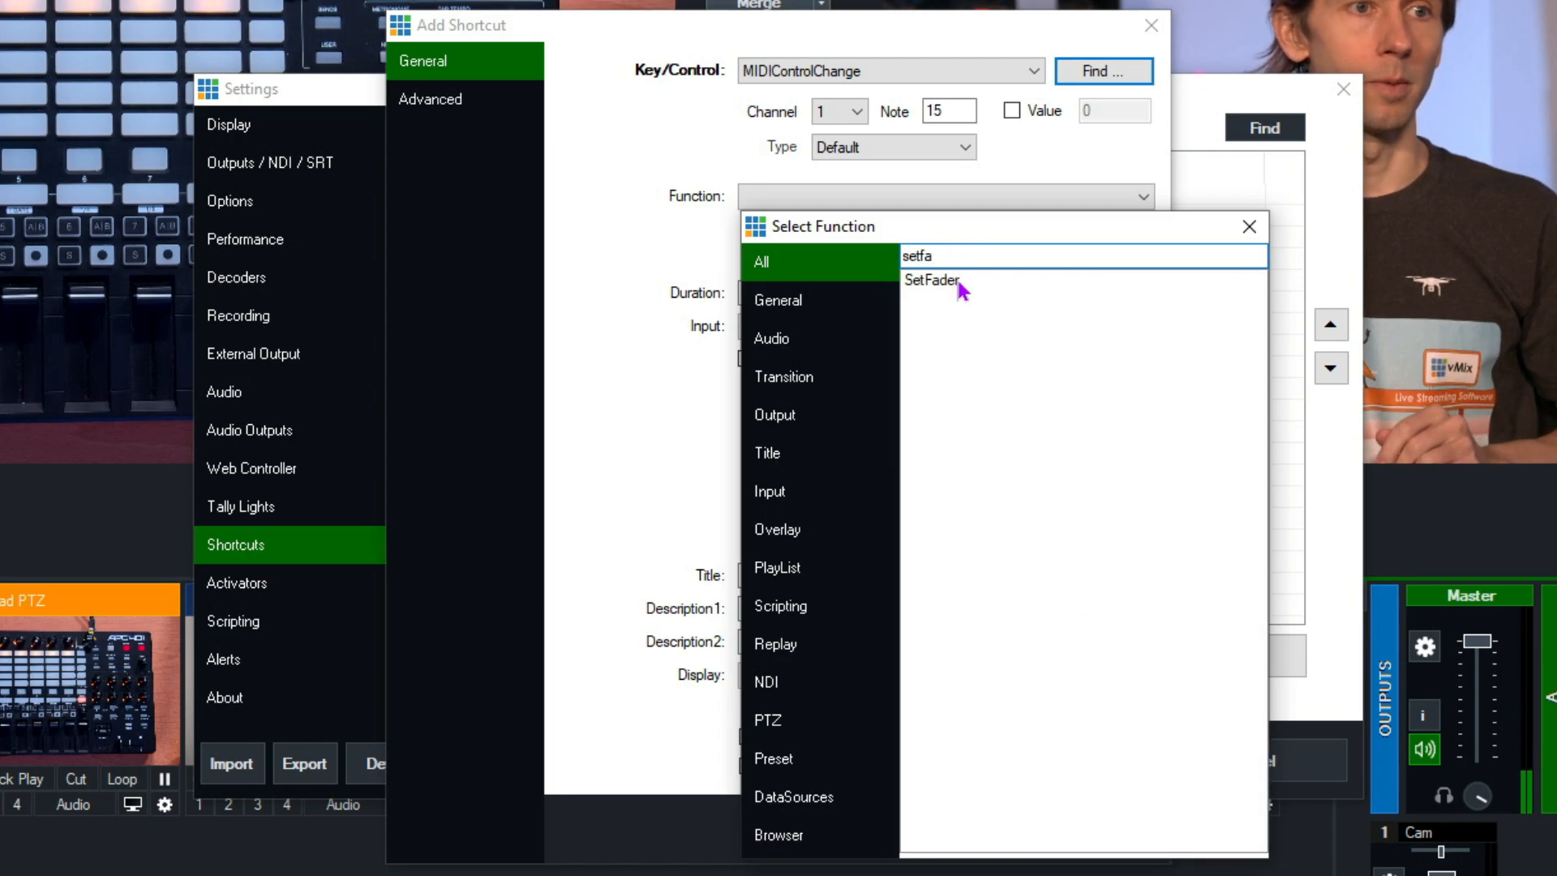
double_click(959, 281)
Title the SetFader shortcut TBAR, make it local to this preset only, and save the settings.
left_click(797, 573)
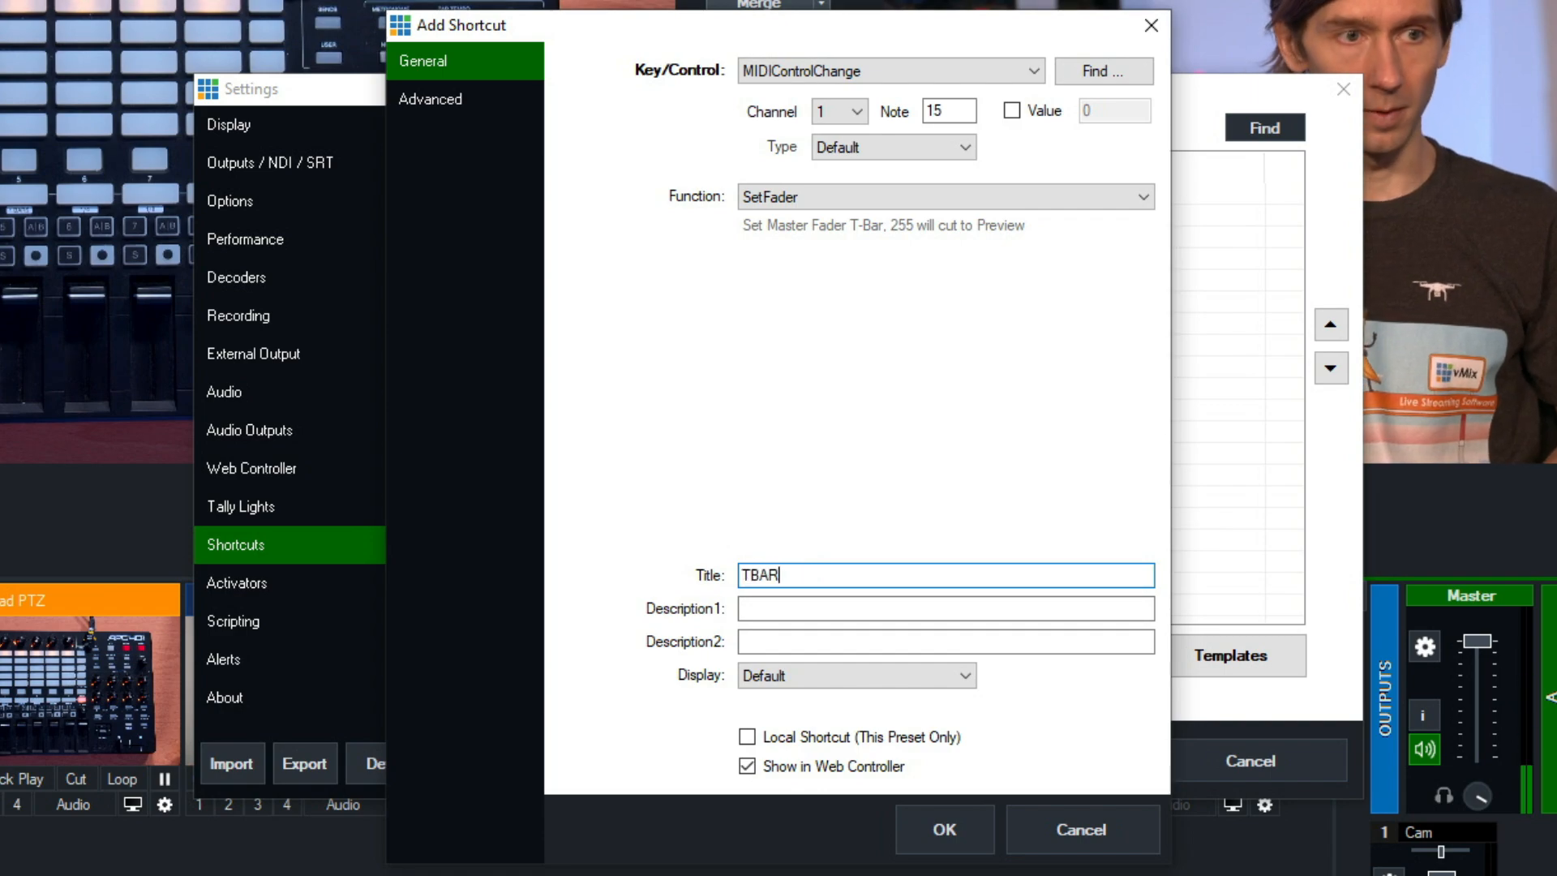
left_click(747, 737)
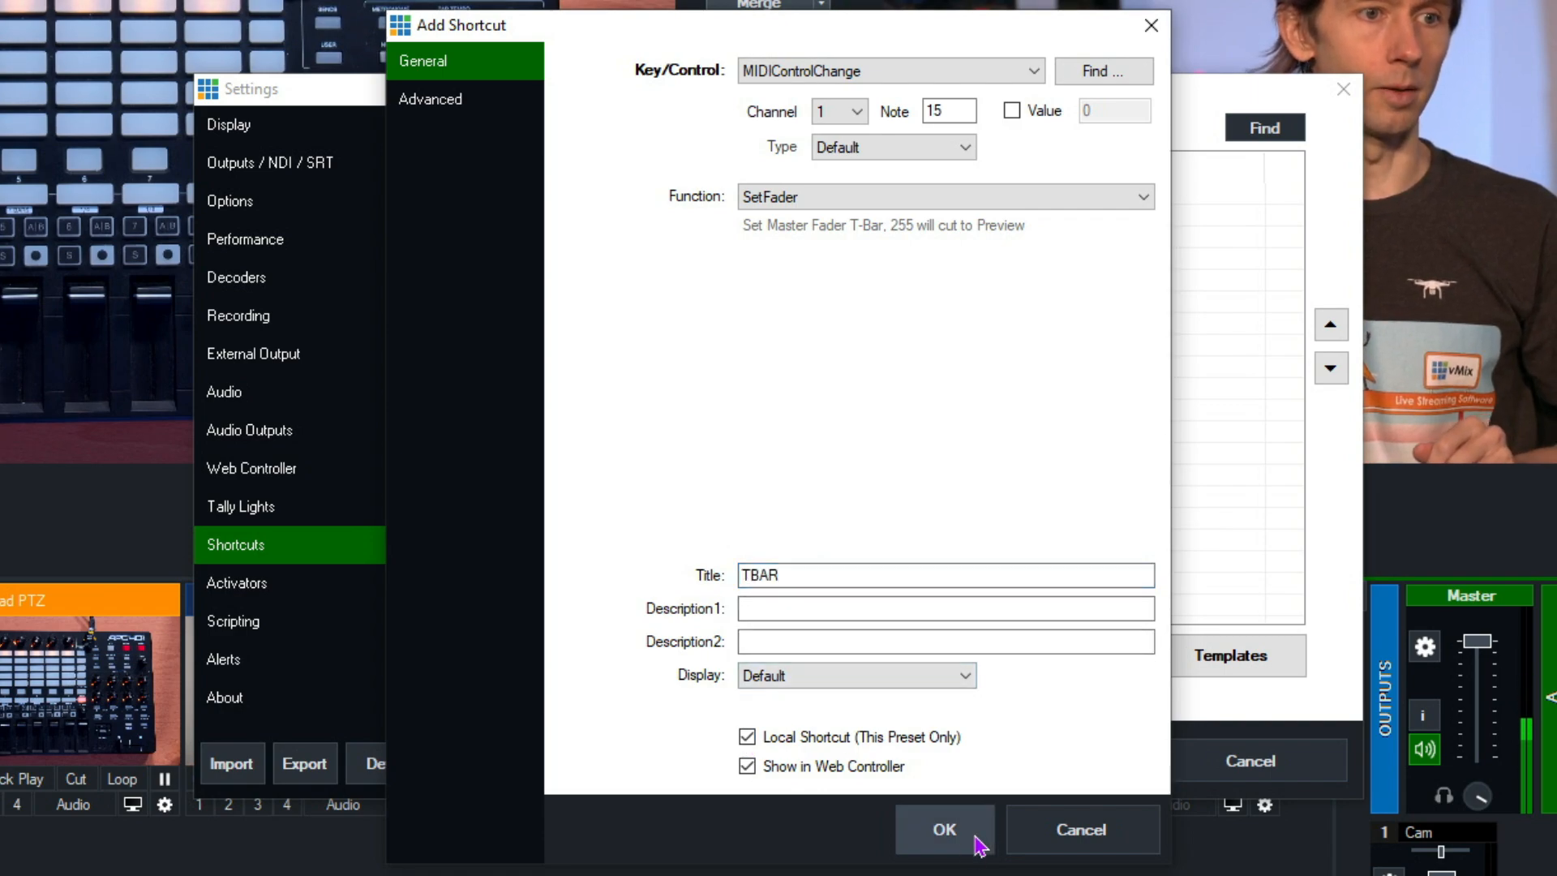
left_click(943, 832)
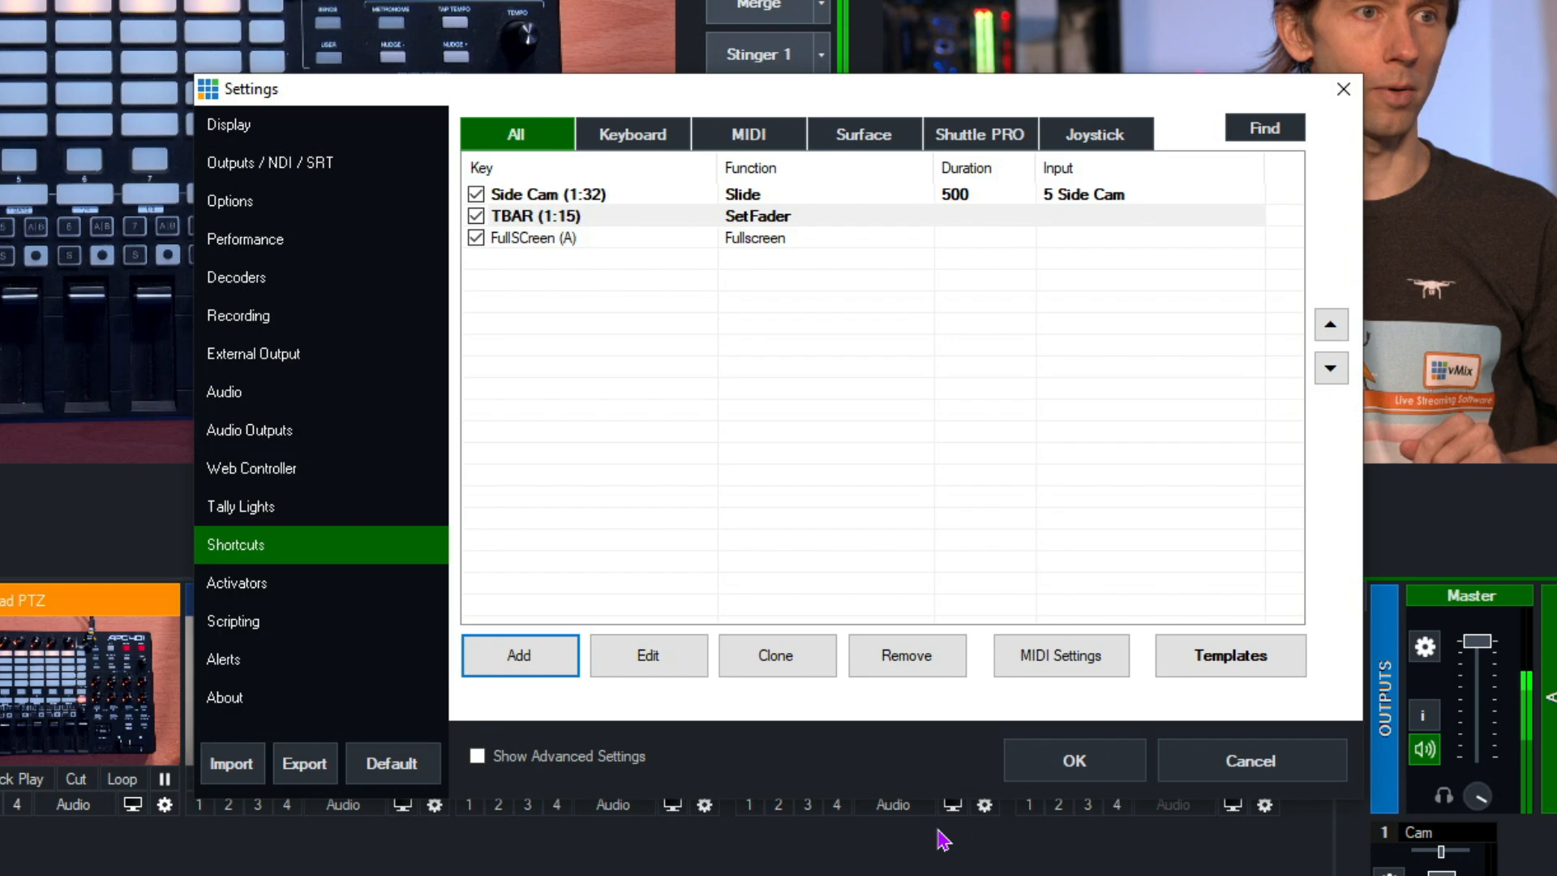
left_click(1076, 770)
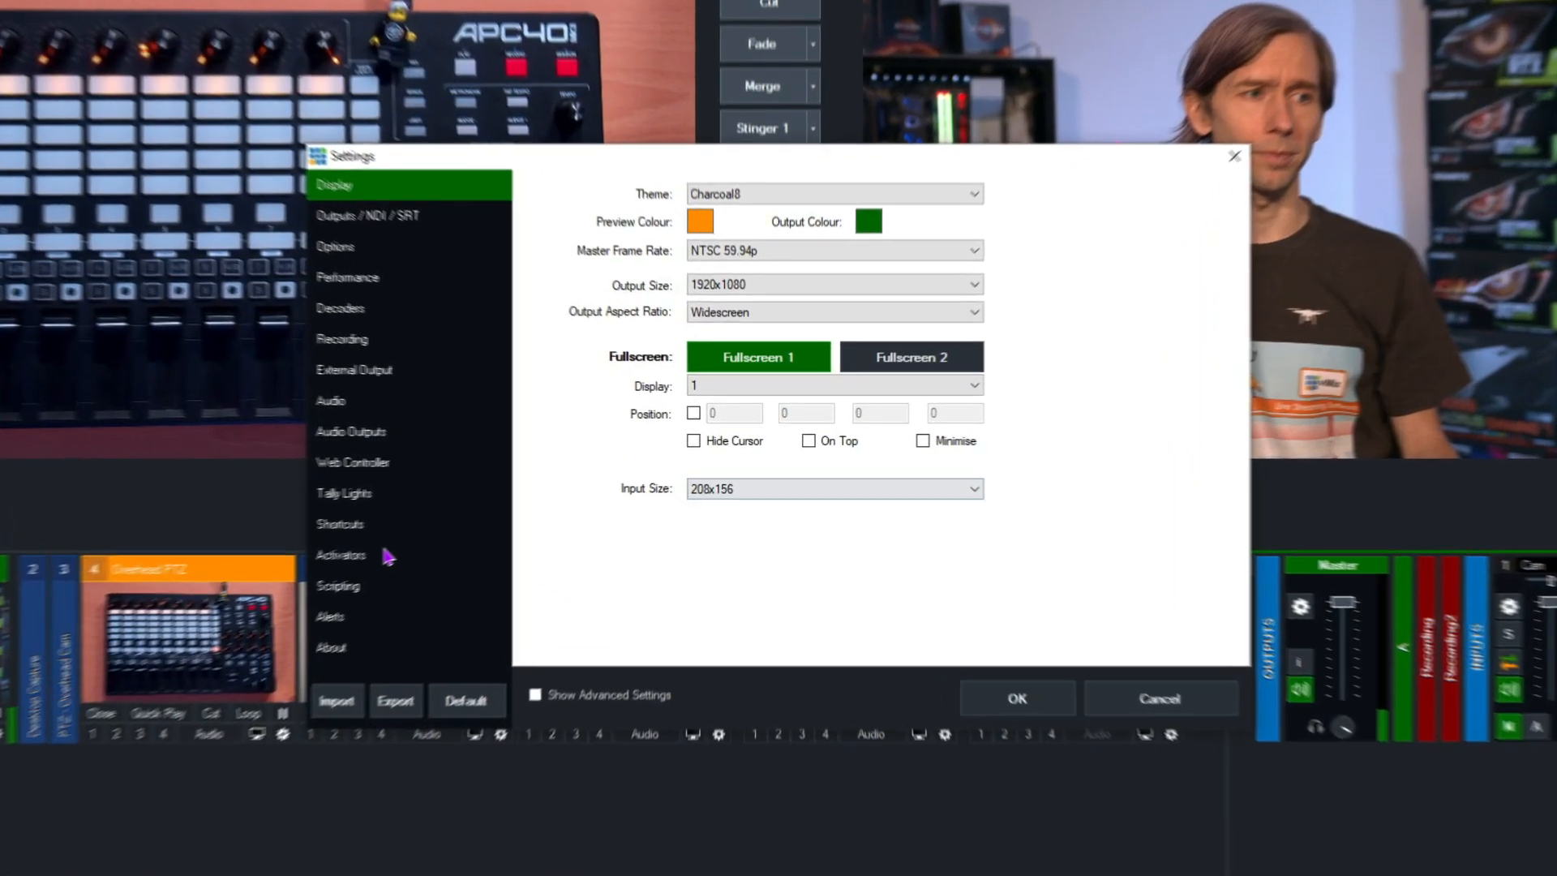
Start another shortcut detected from the controller's first channel fader, MIDIControlChange on channel 1, note 7.
left_click(356, 527)
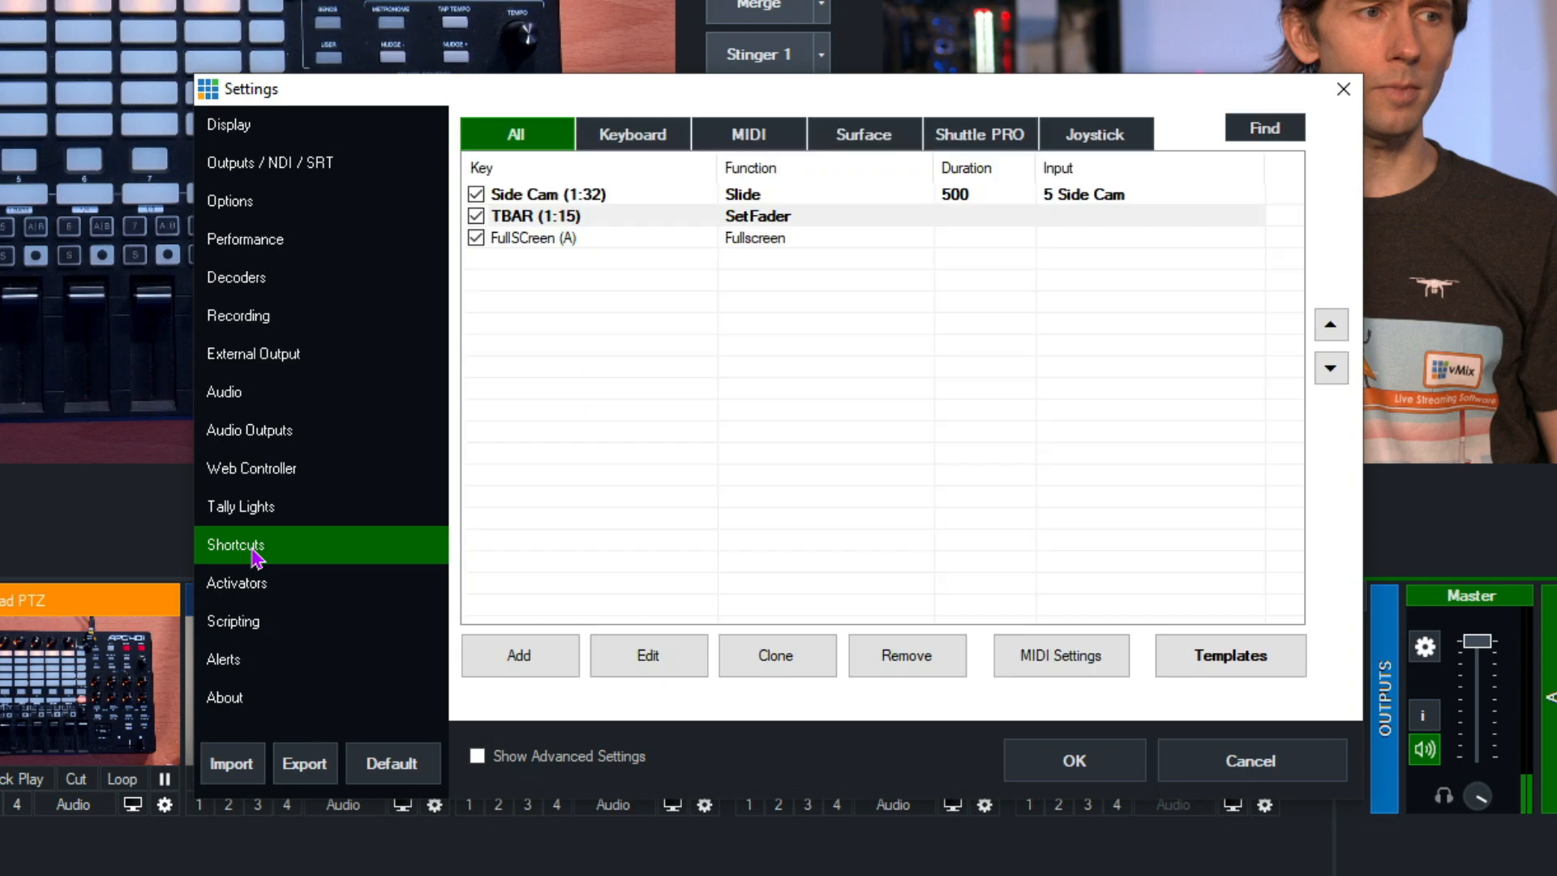
left_click(542, 640)
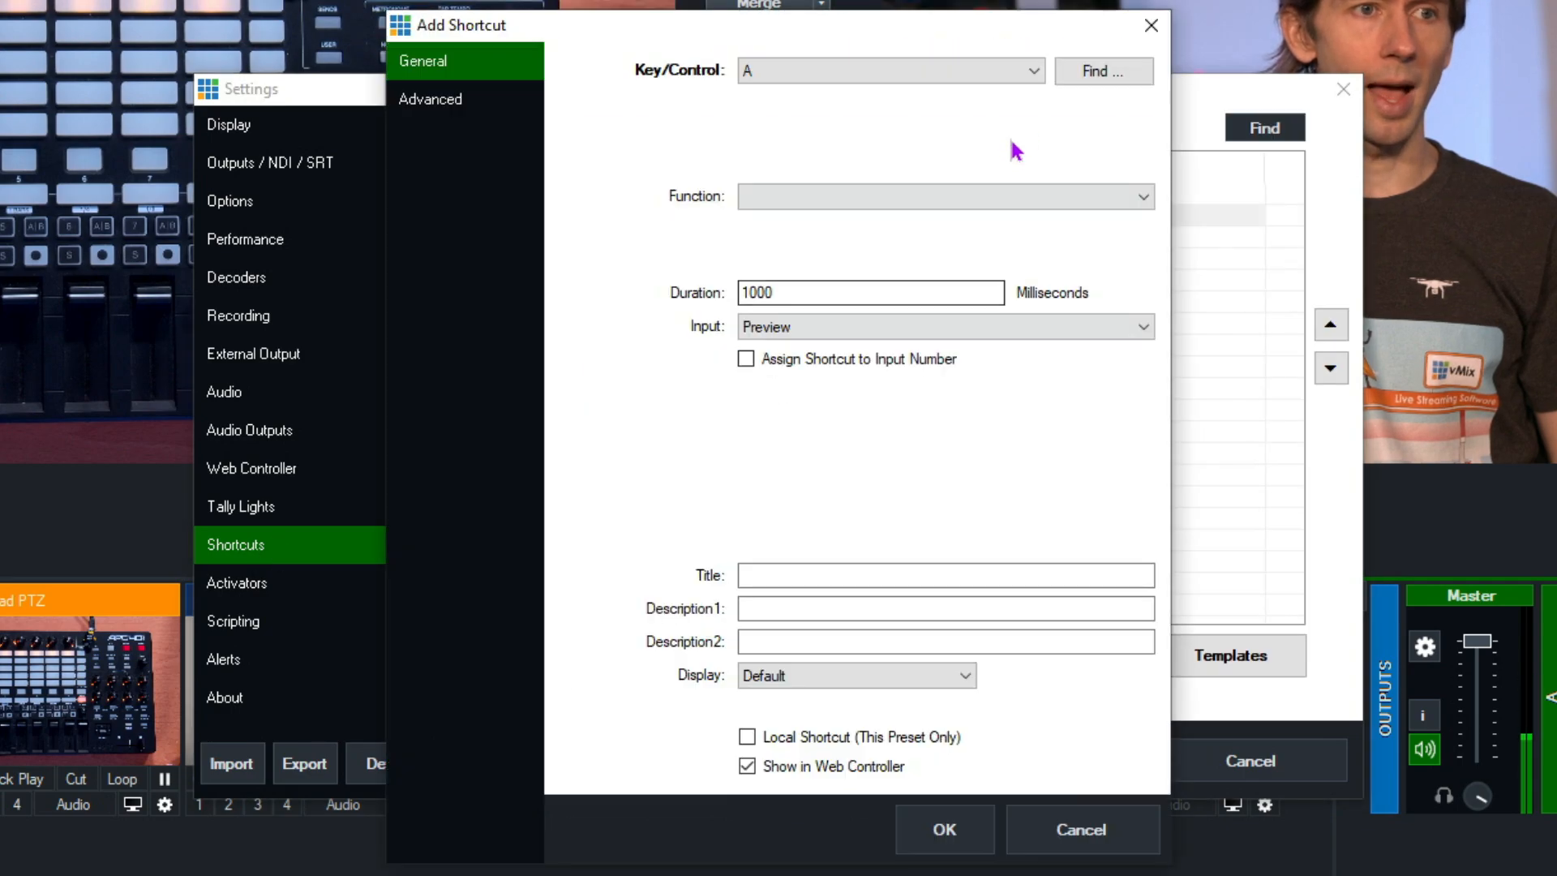
left_click(1094, 73)
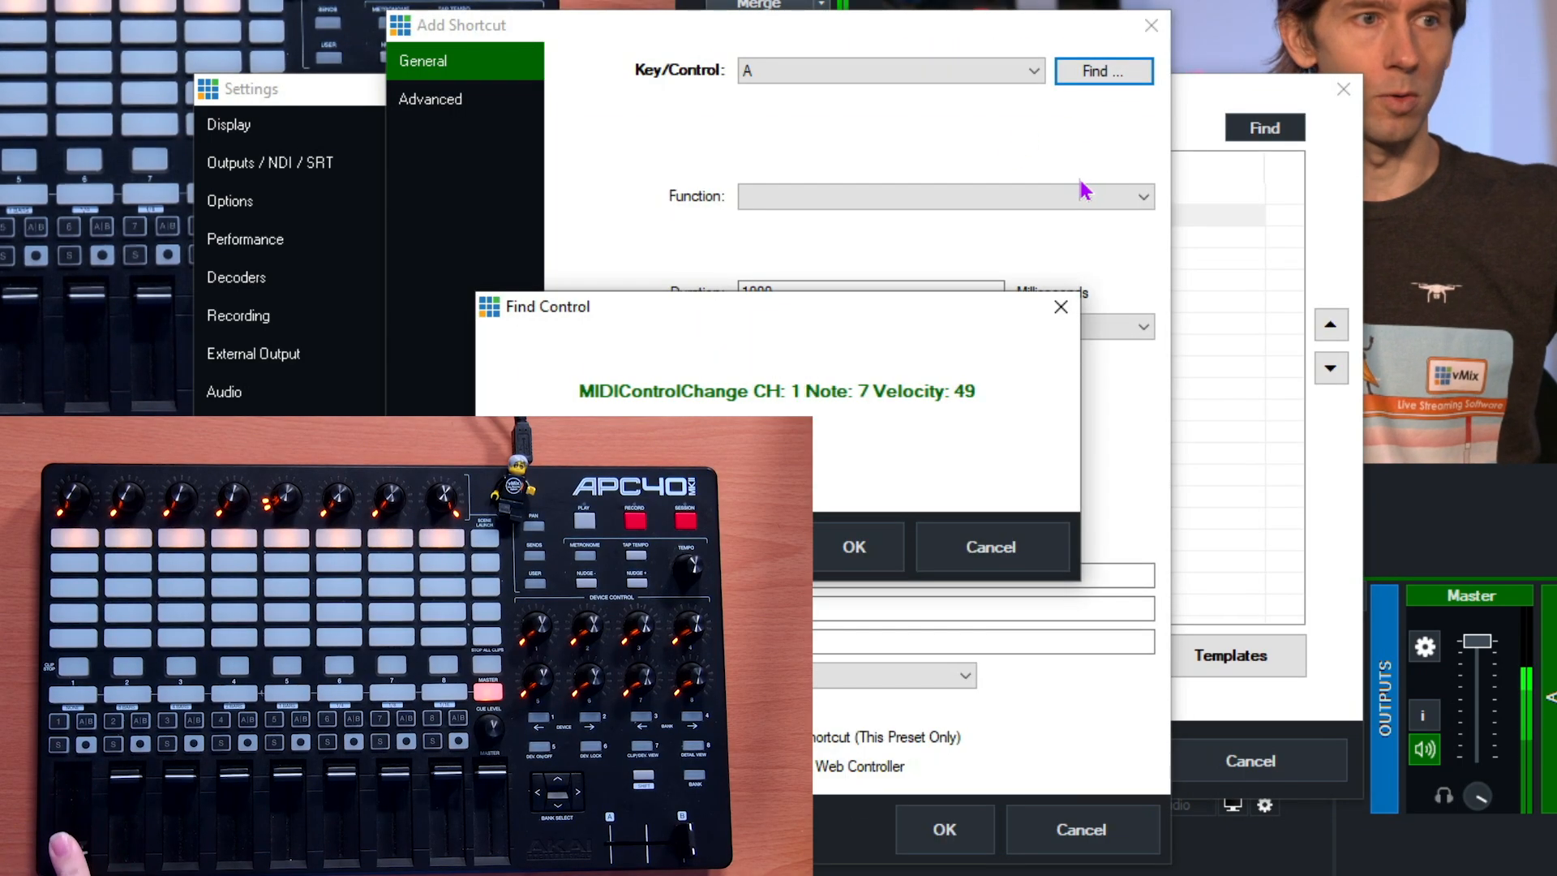
left_click(890, 557)
Assign the SetVolume function to the note 7 shortcut with 1 Cam as its input.
left_click(773, 198)
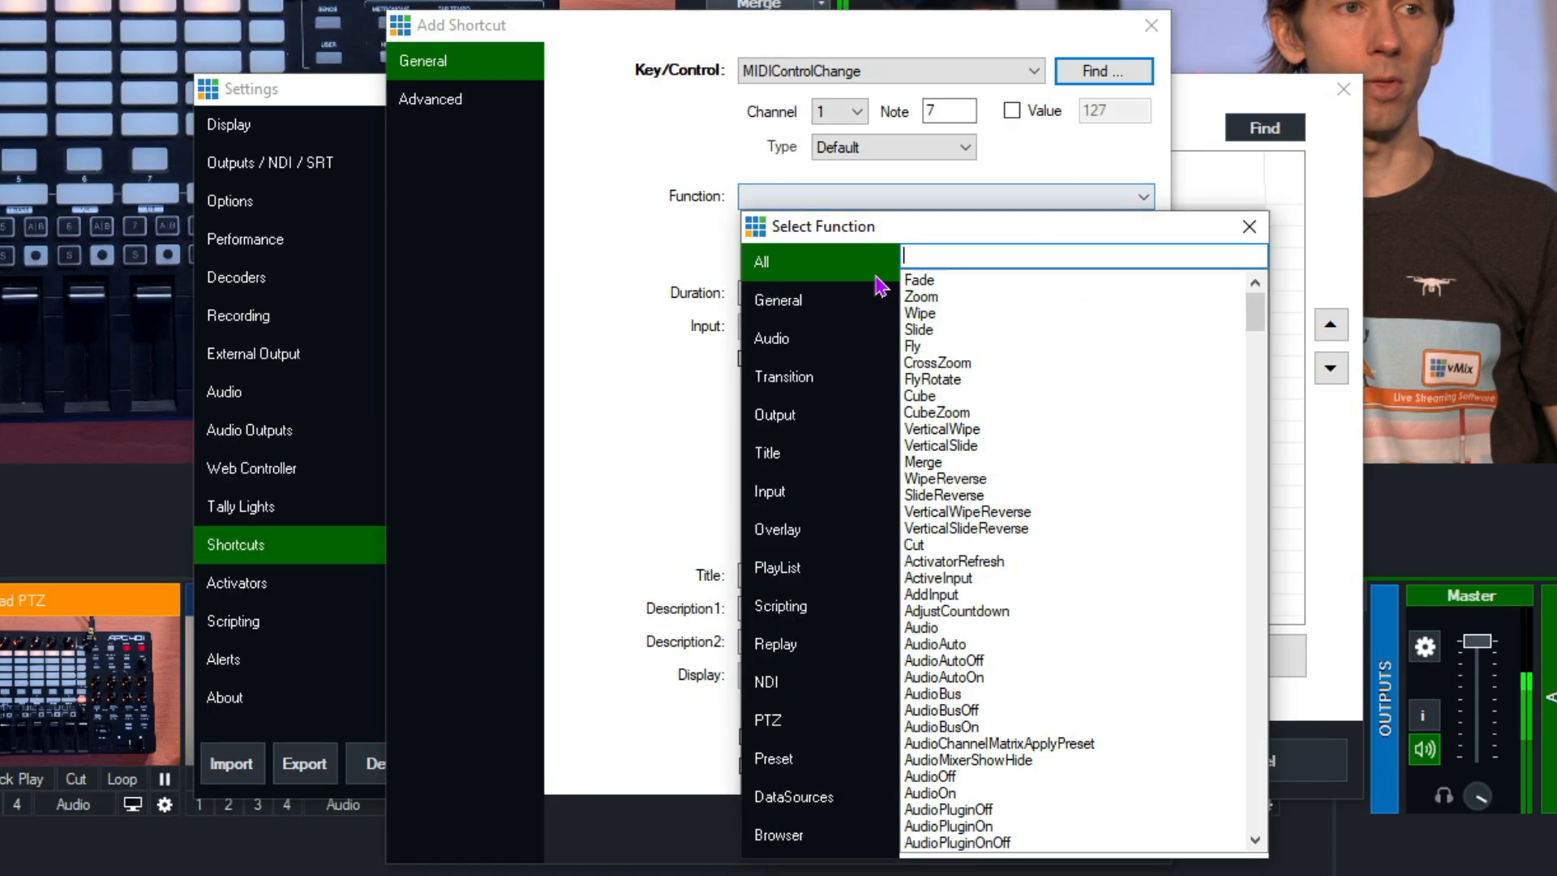
type("setv")
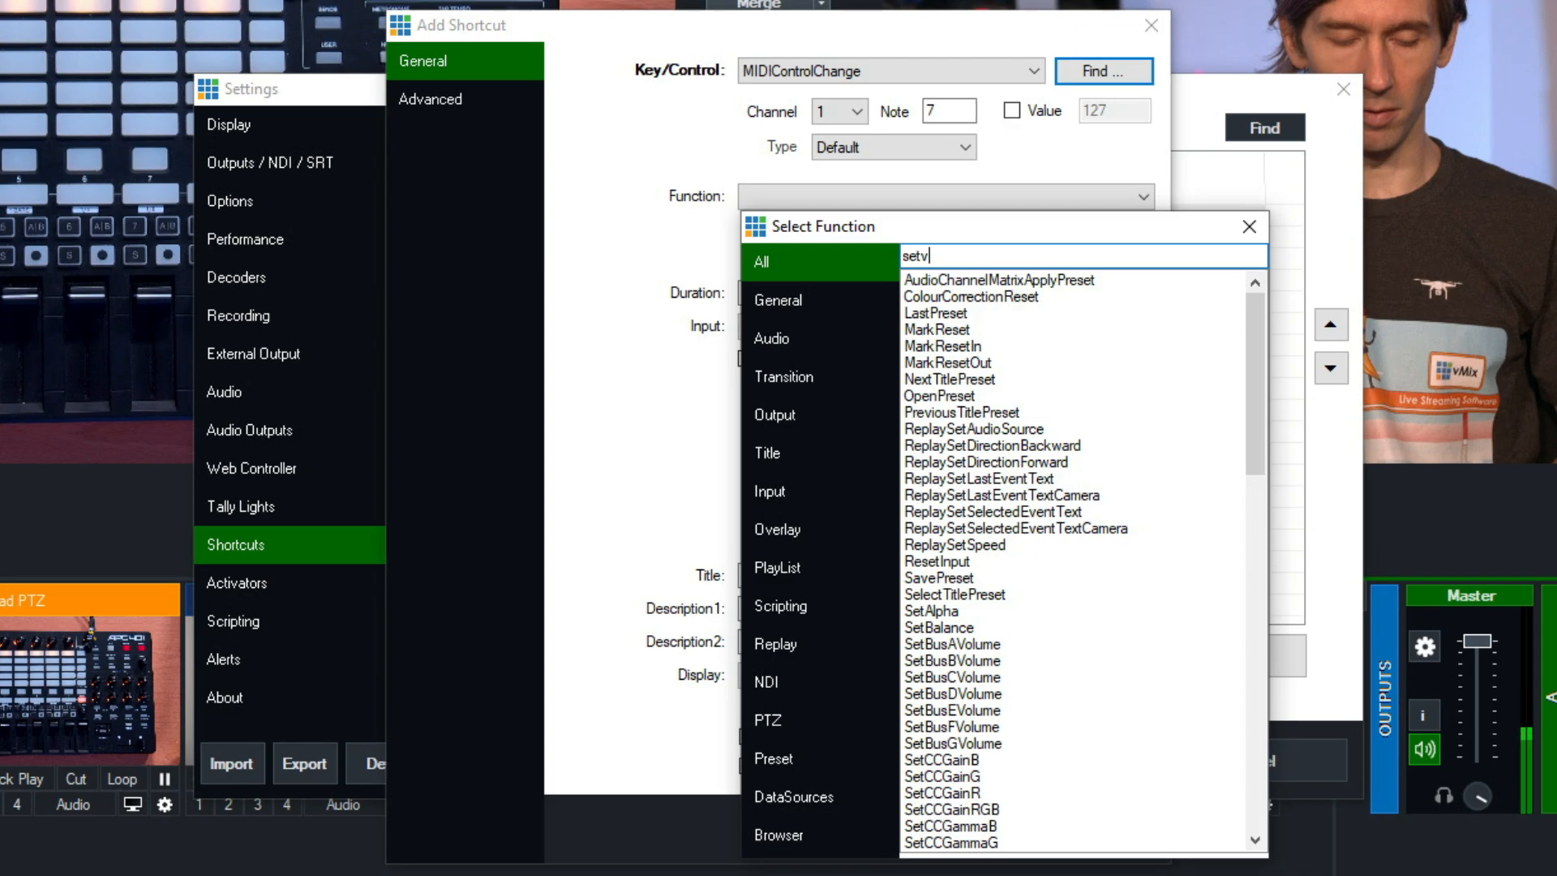
double_click(929, 281)
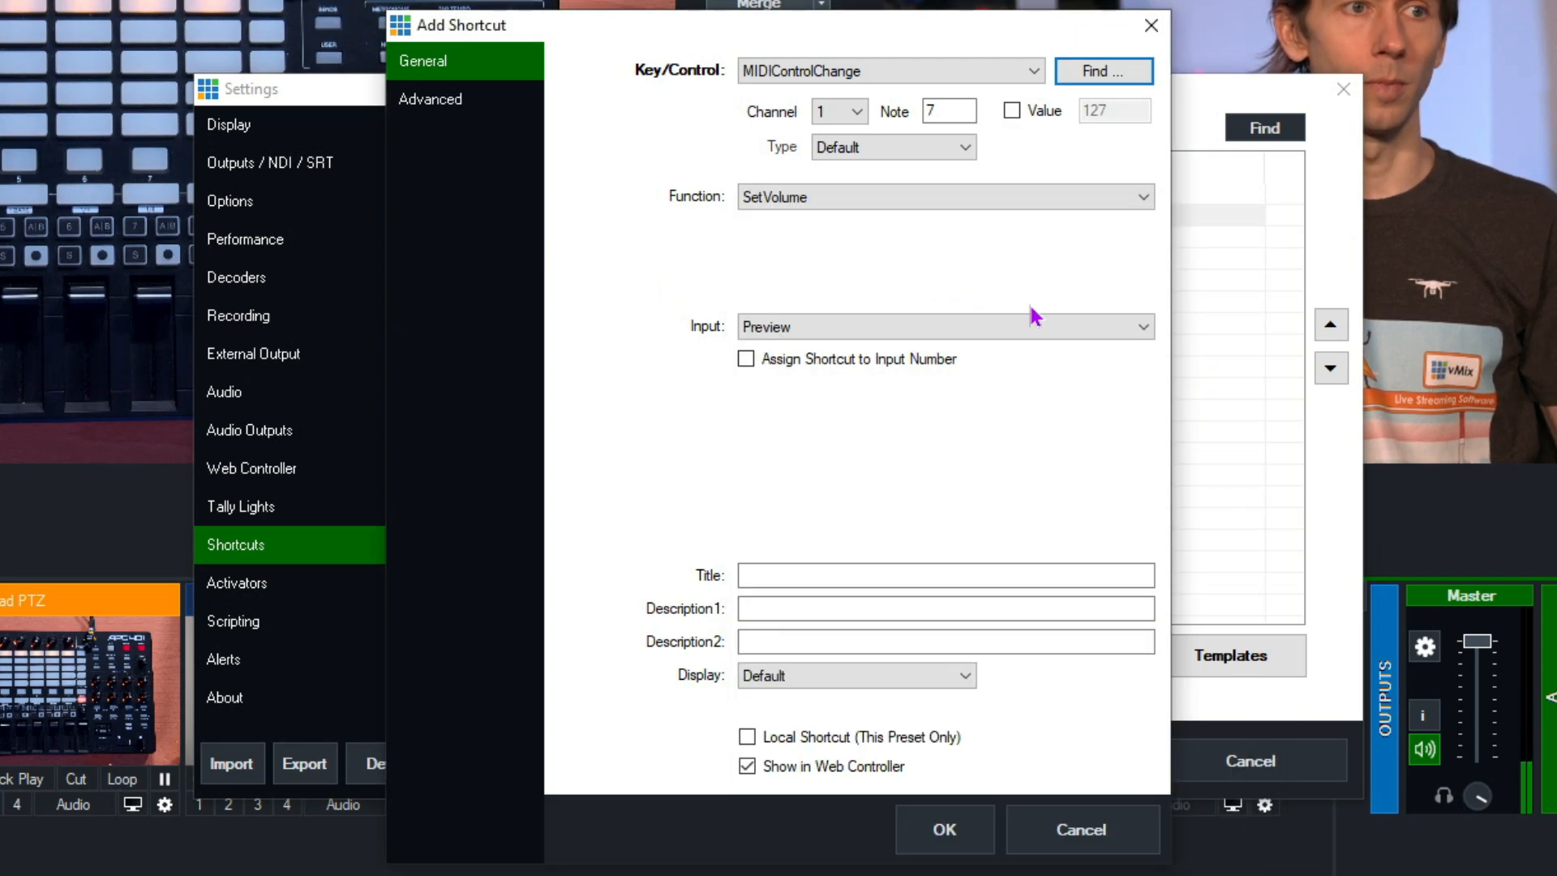
left_click(908, 326)
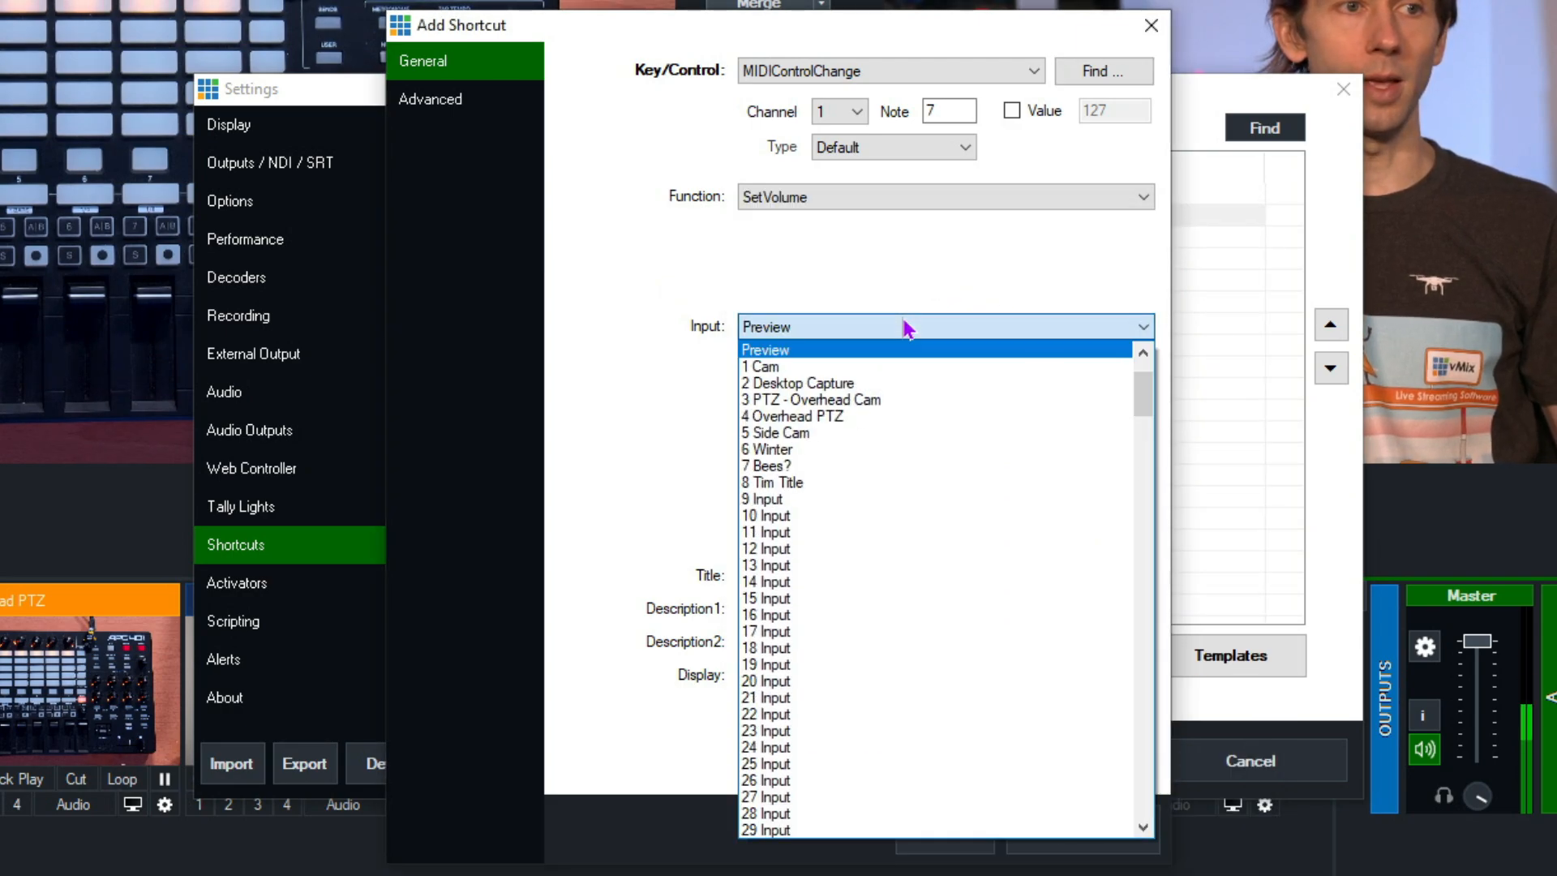
left_click(778, 367)
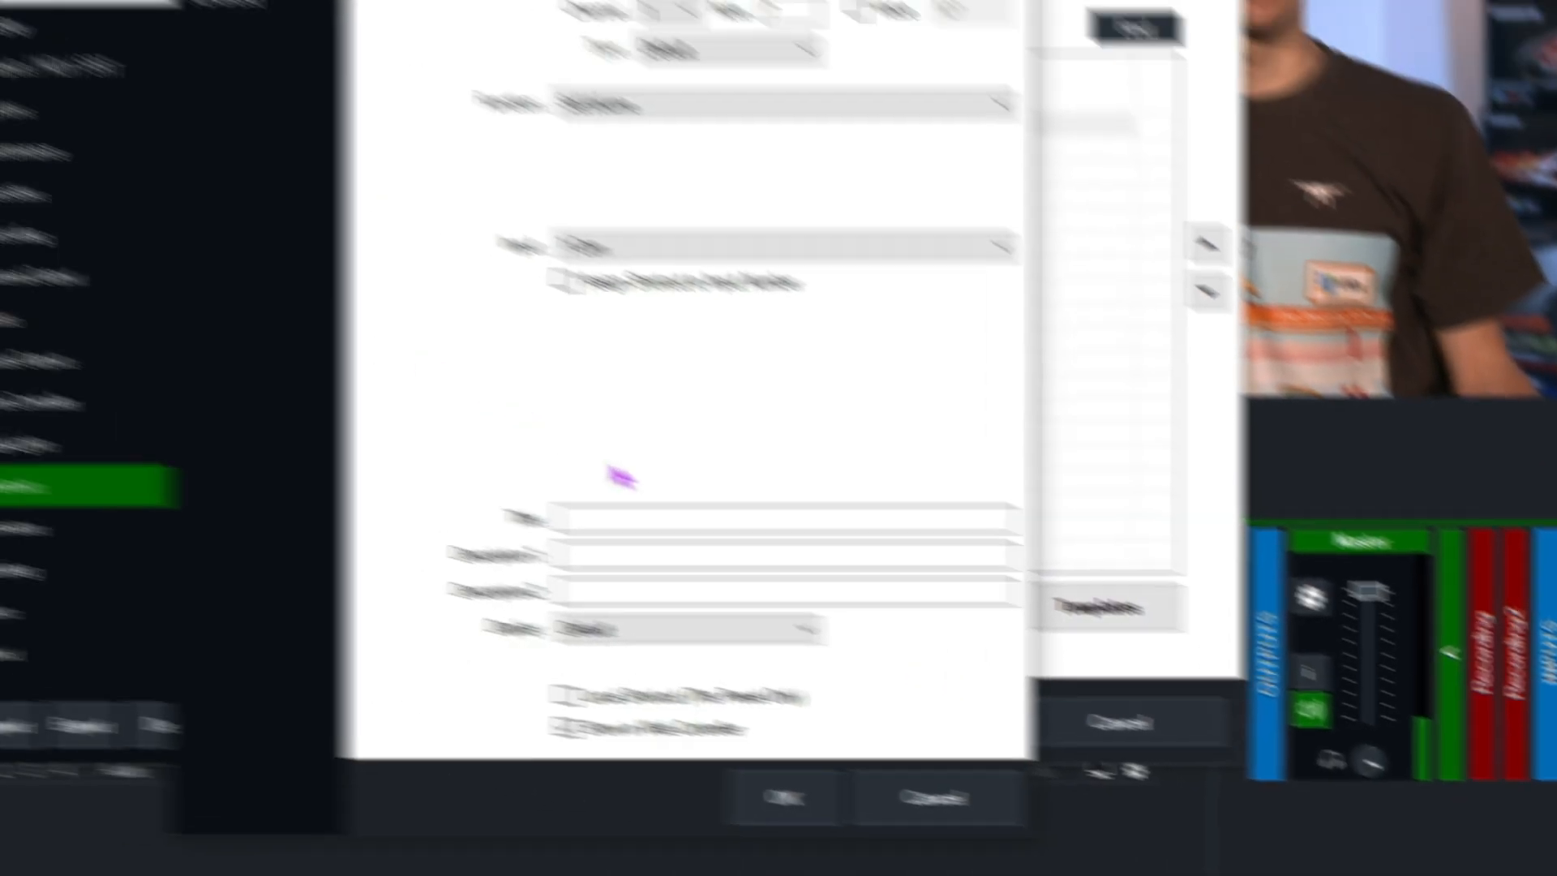
Title the SetVolume shortcut Volume, make it local to this preset only, and save the settings.
left_click(803, 571)
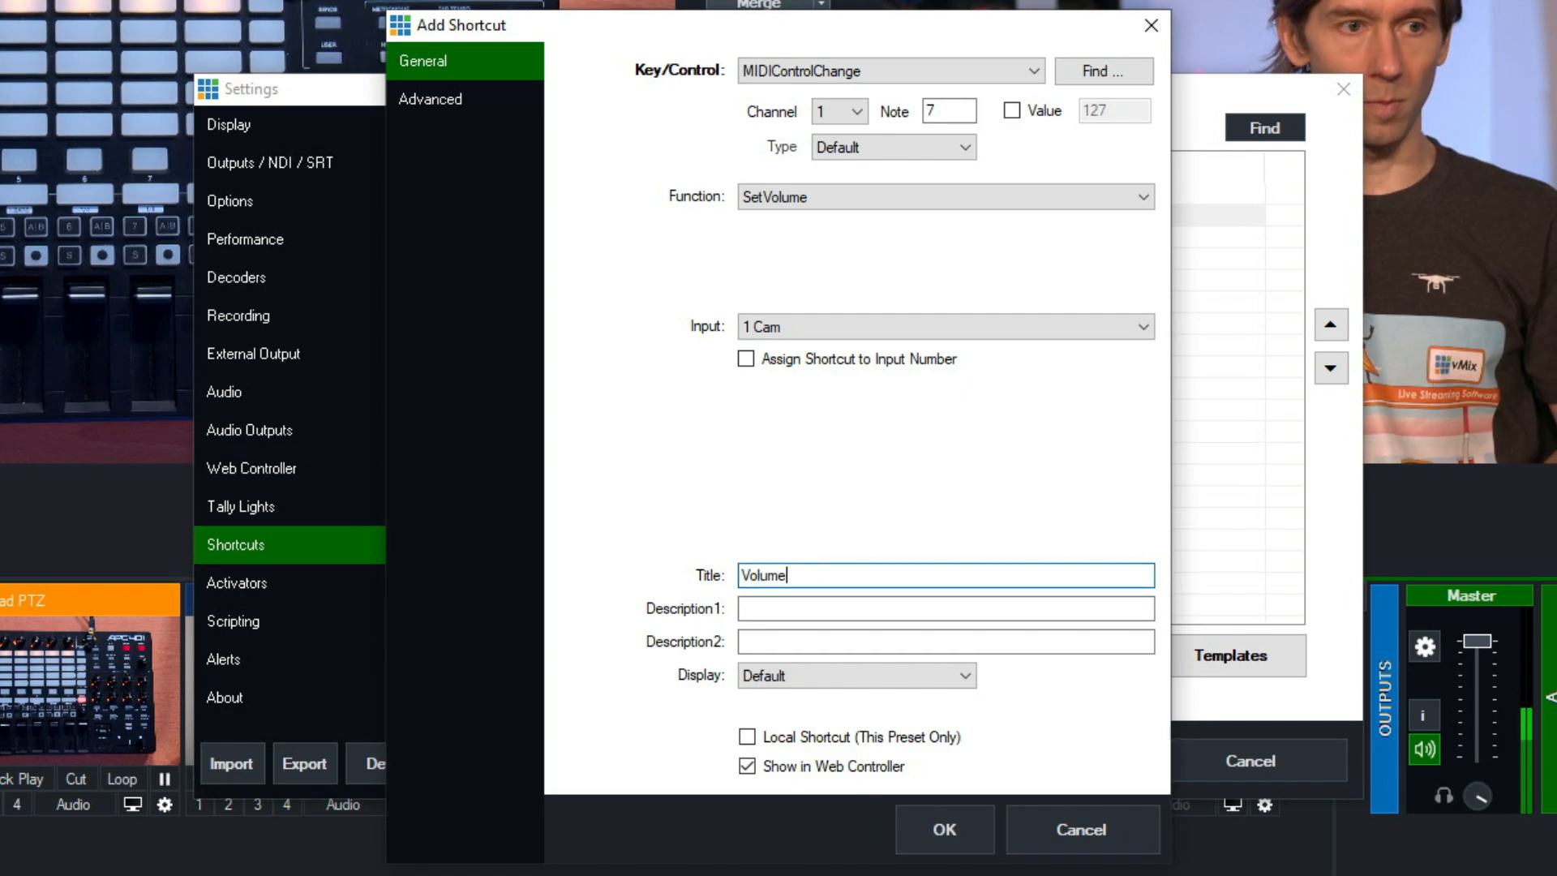
left_click(747, 736)
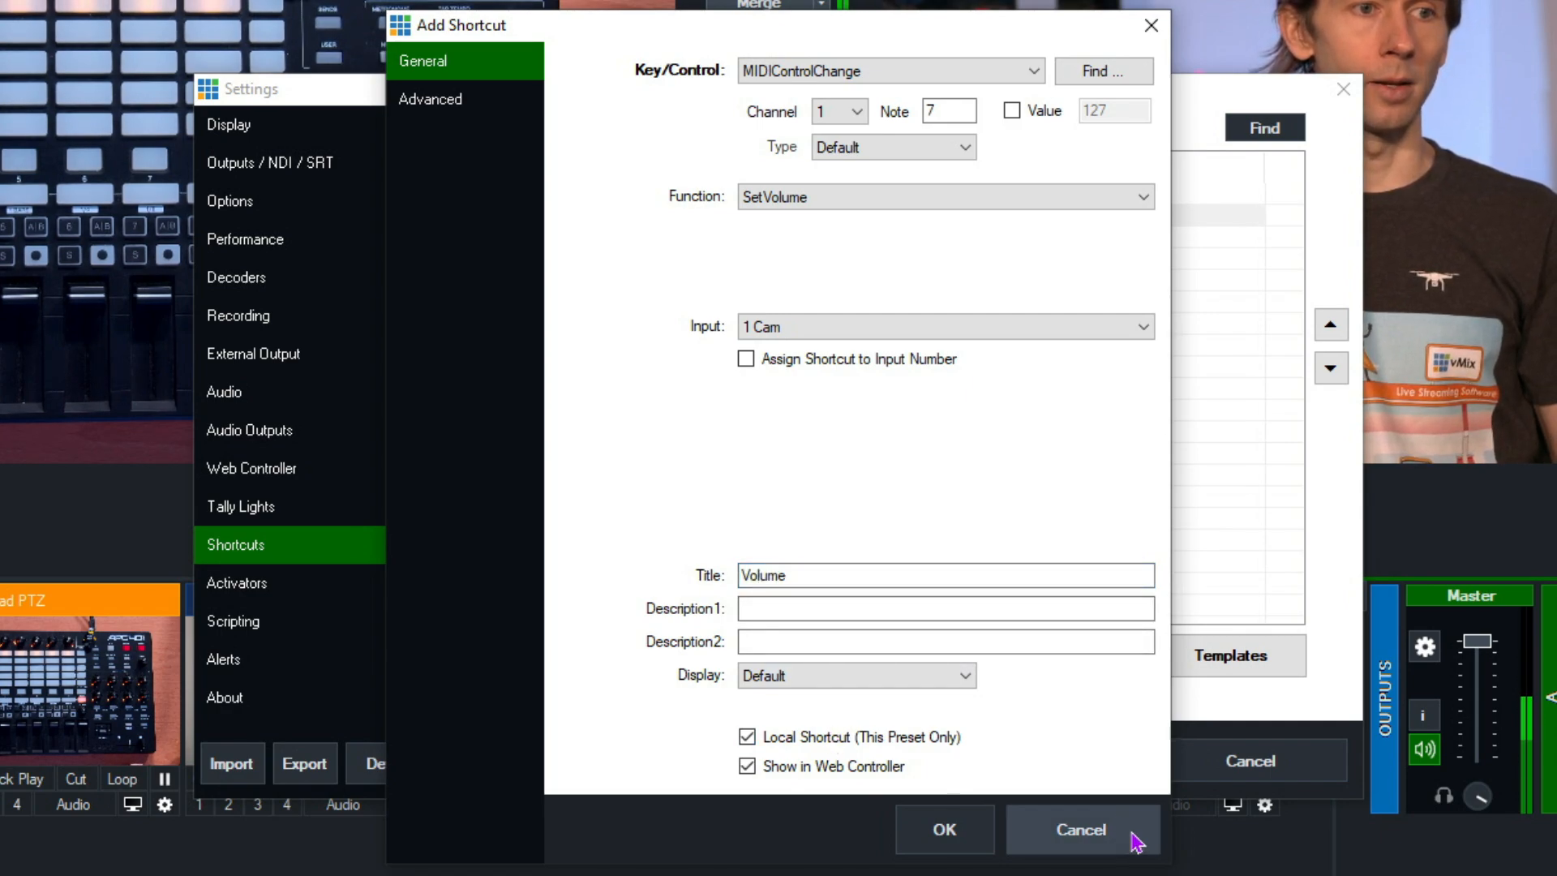
left_click(944, 829)
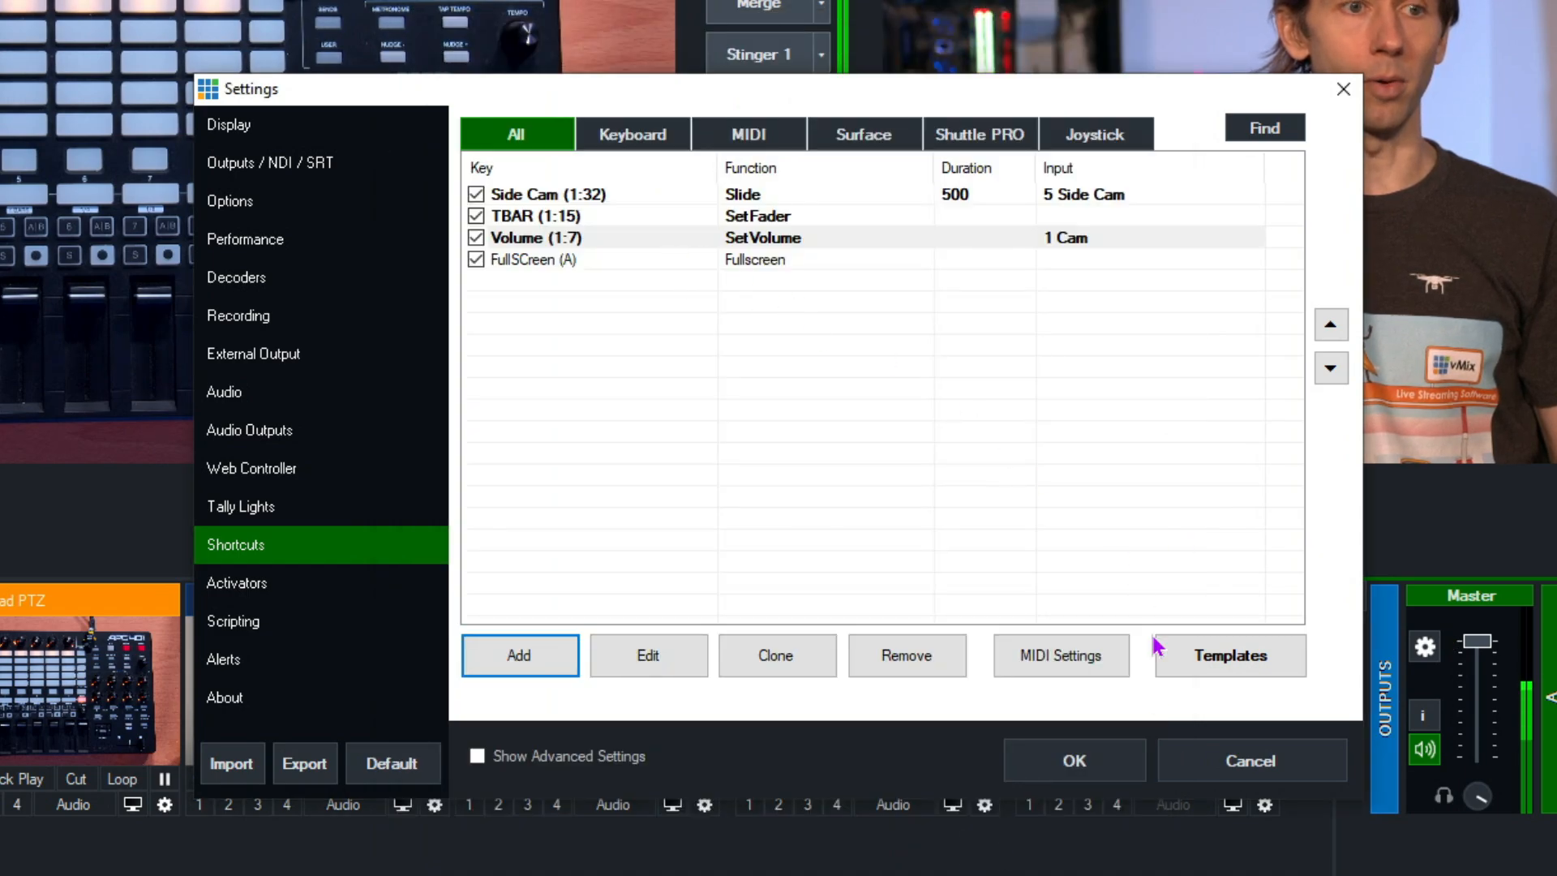
left_click(1107, 766)
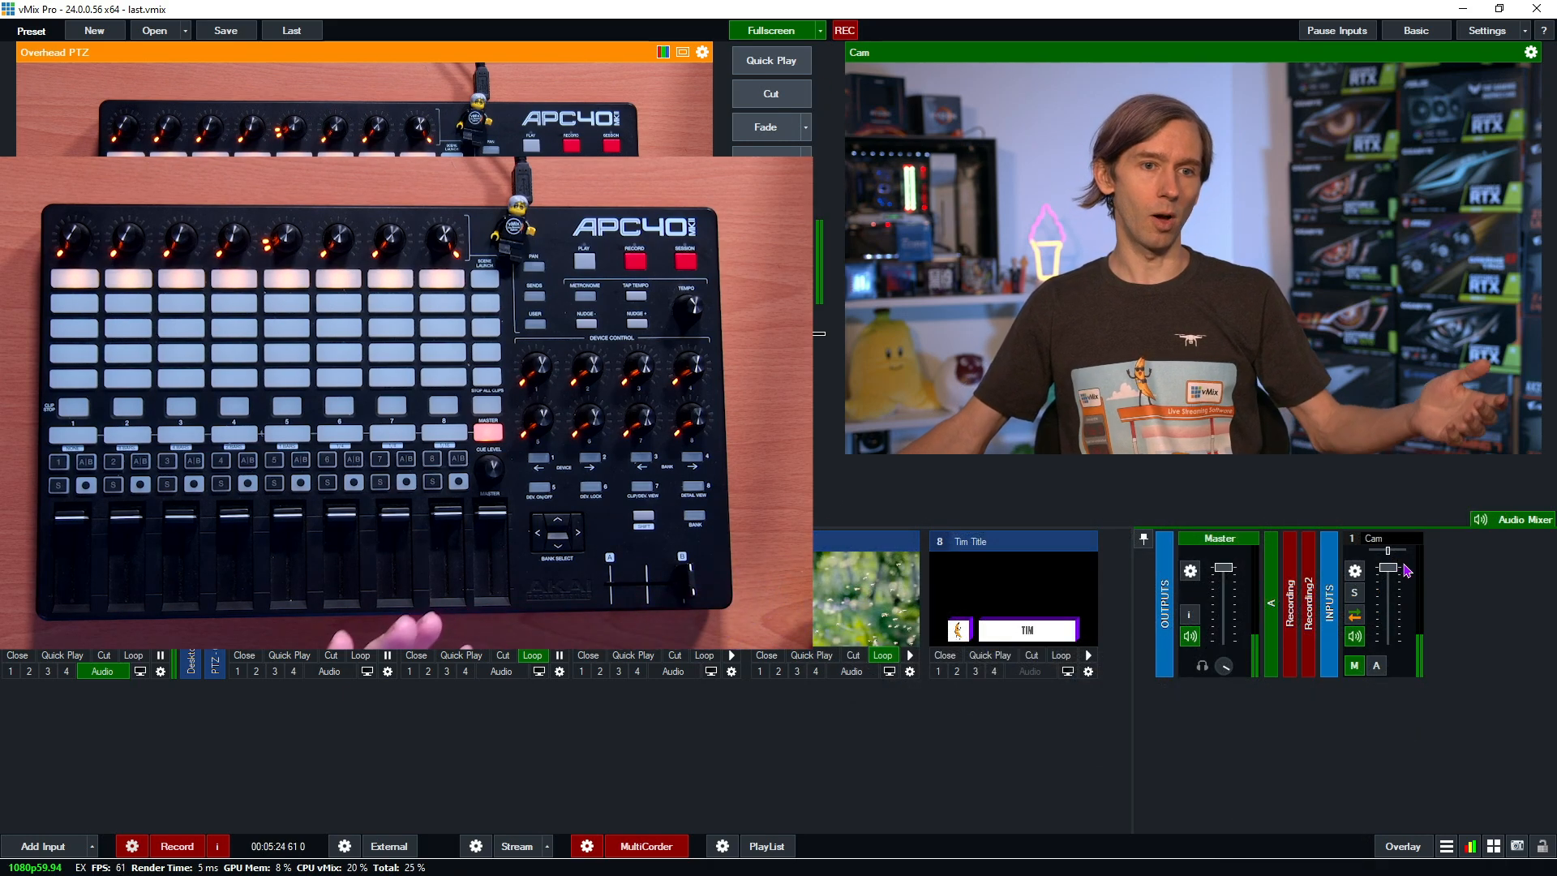
Lower the volume fader of the Cam input in the audio mixer.
mouse_move(1400, 572)
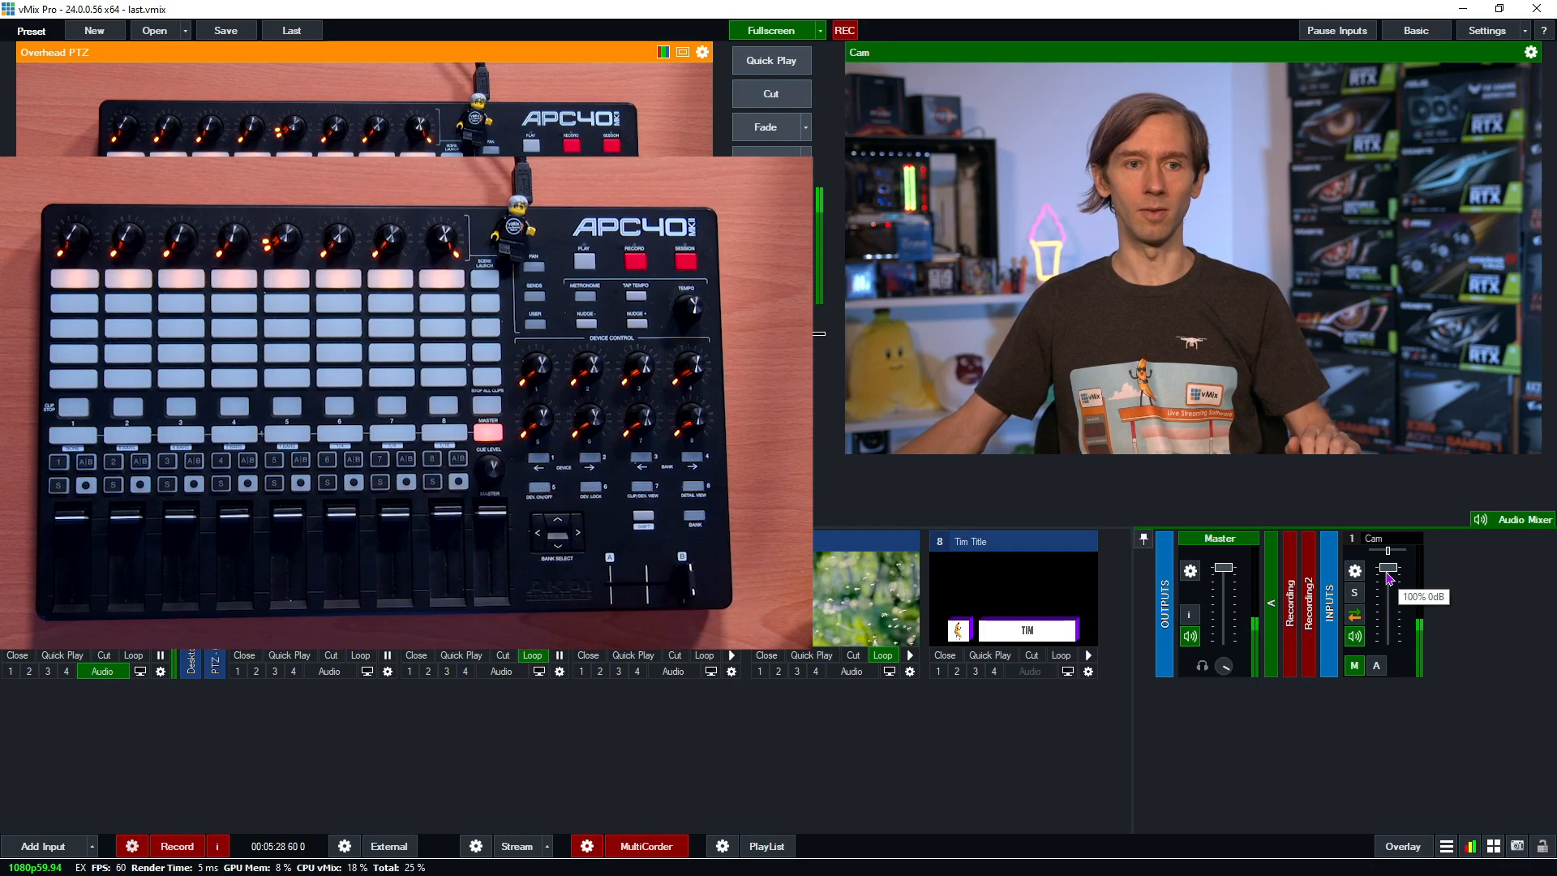
left_click_drag(1389, 574, 1397, 598)
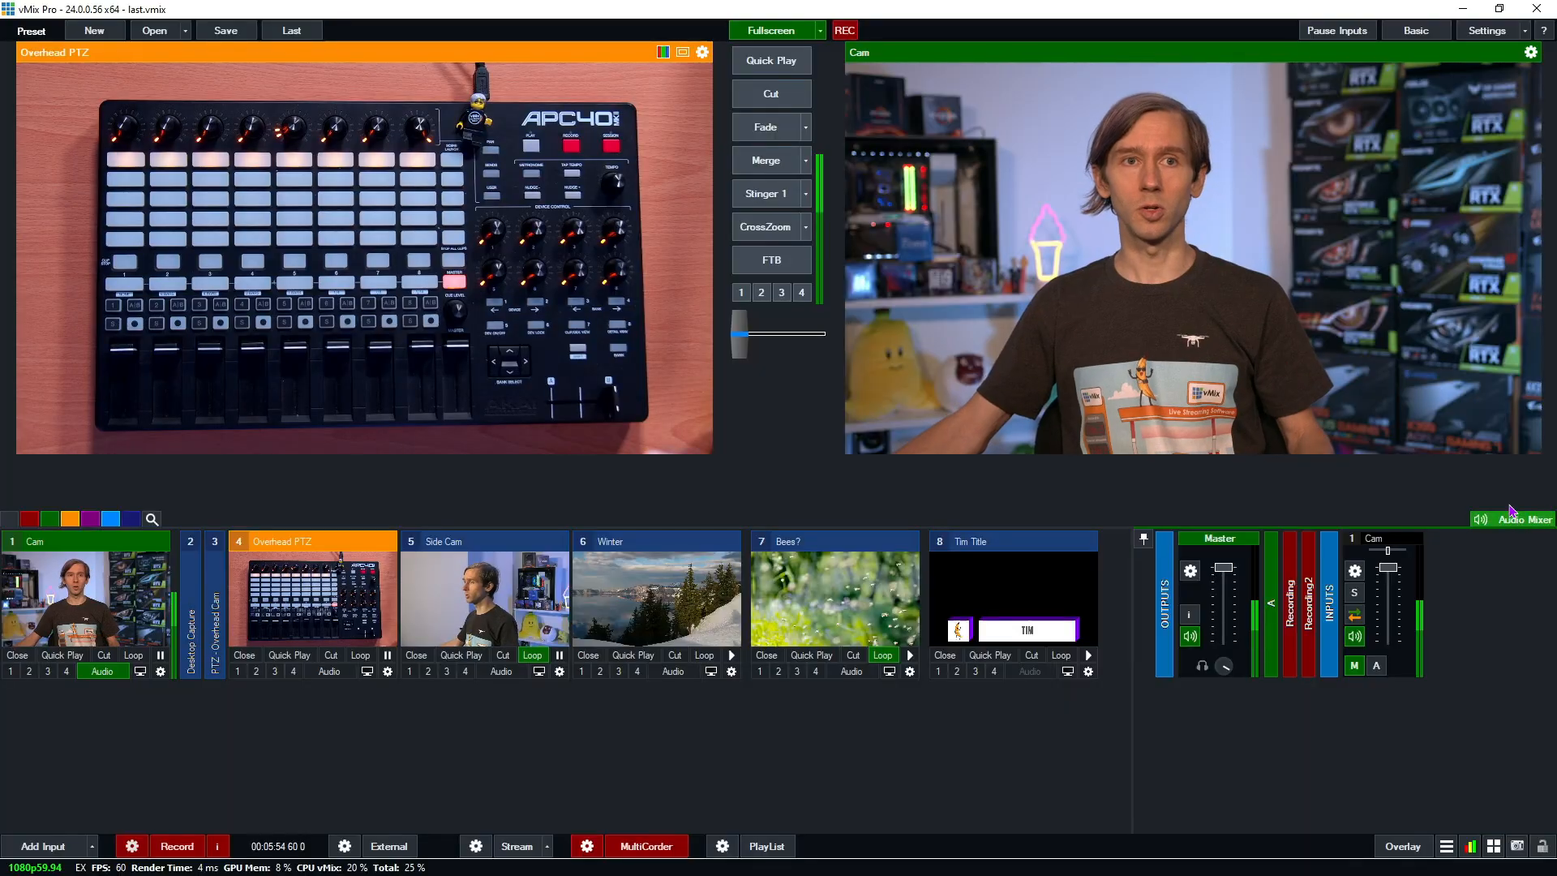
Open the shortcut list in the settings and review the TBAR and Volume shortcuts.
left_click(1496, 34)
left_click(454, 506)
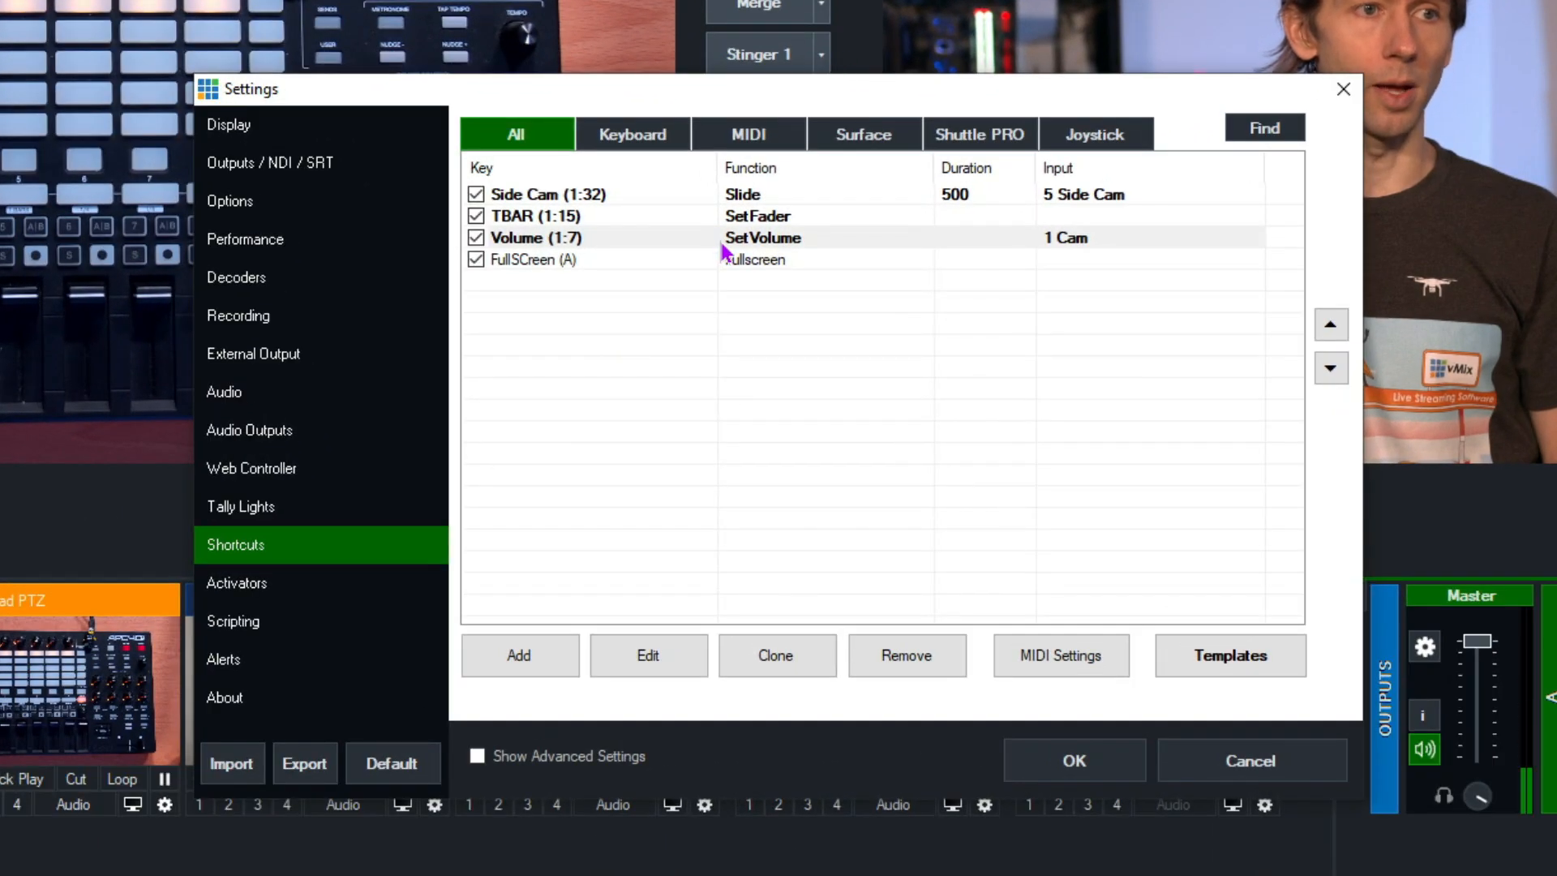
left_click(729, 255)
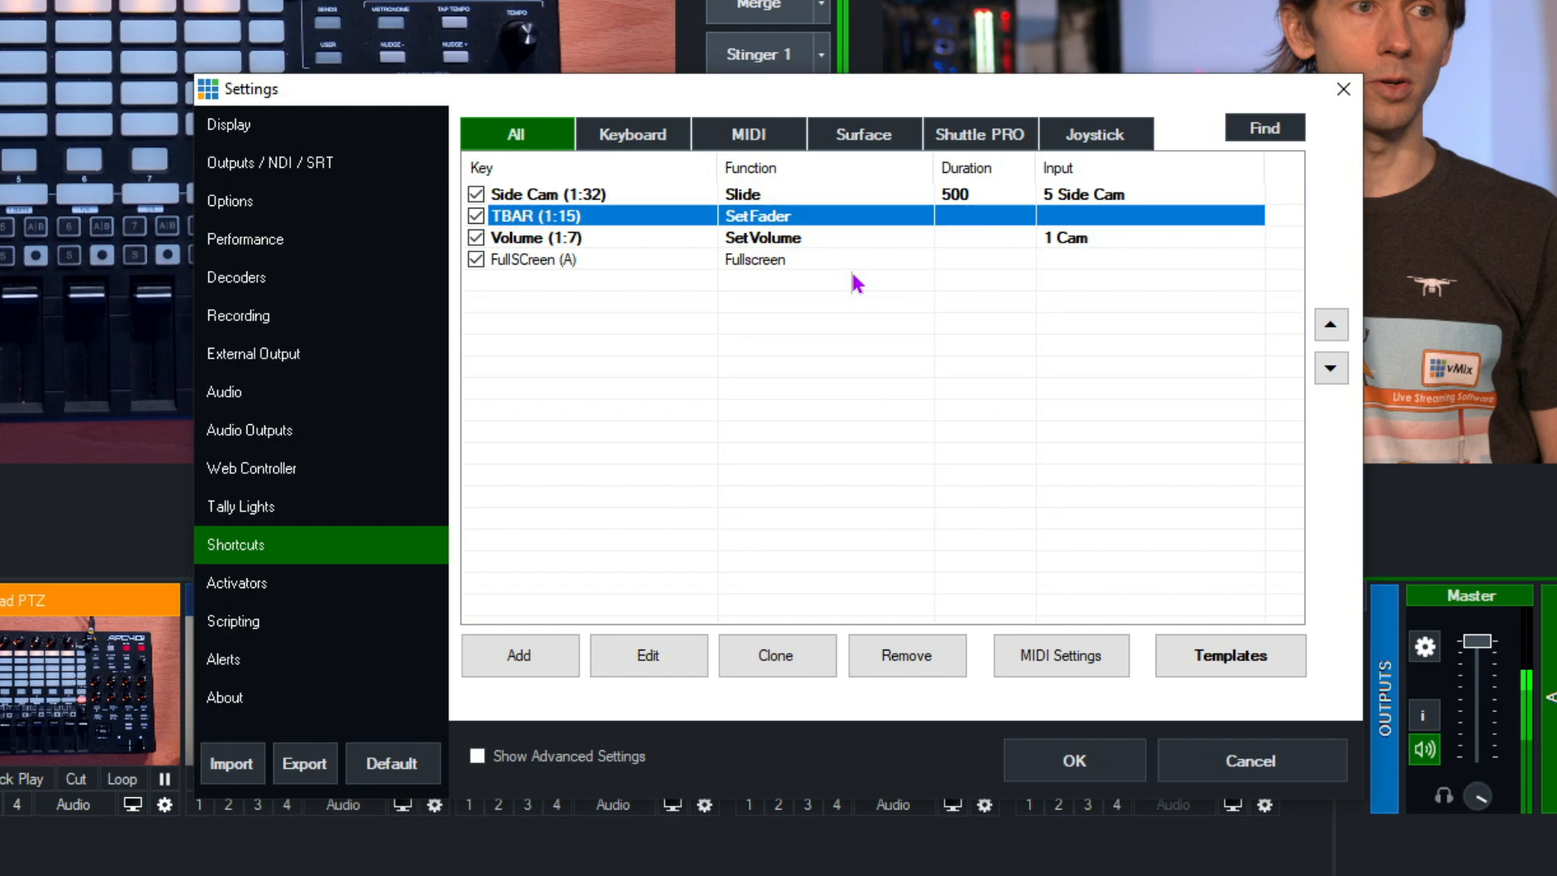
left_click(770, 239)
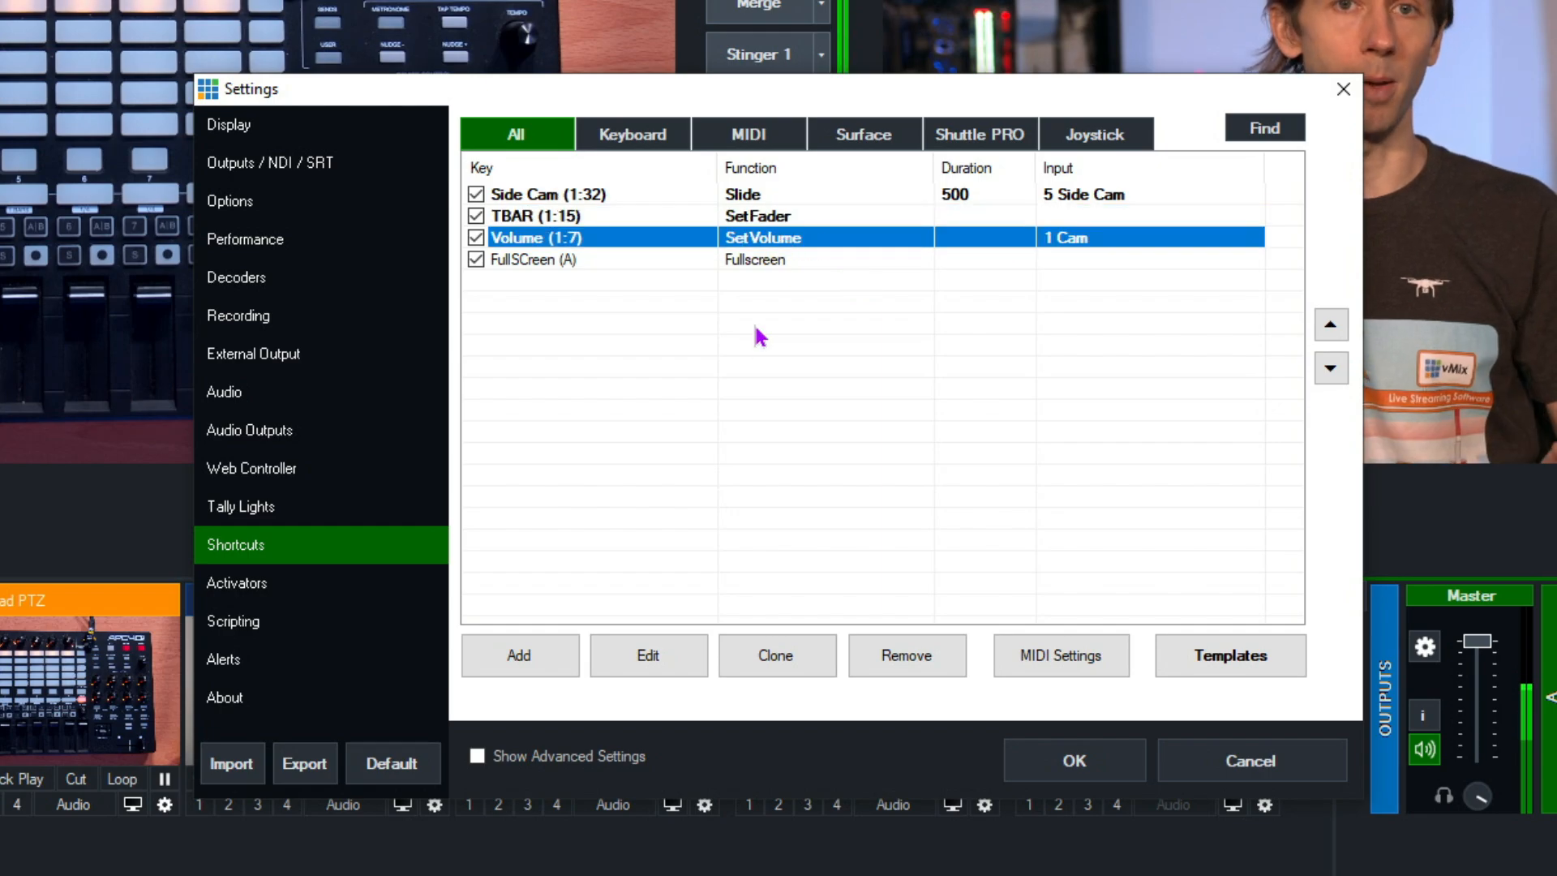
Reassign the Volume shortcut to the MIDI control change on channel 1, note 48, and try the Cam input's volume fader in the audio mixer.
left_click(648, 657)
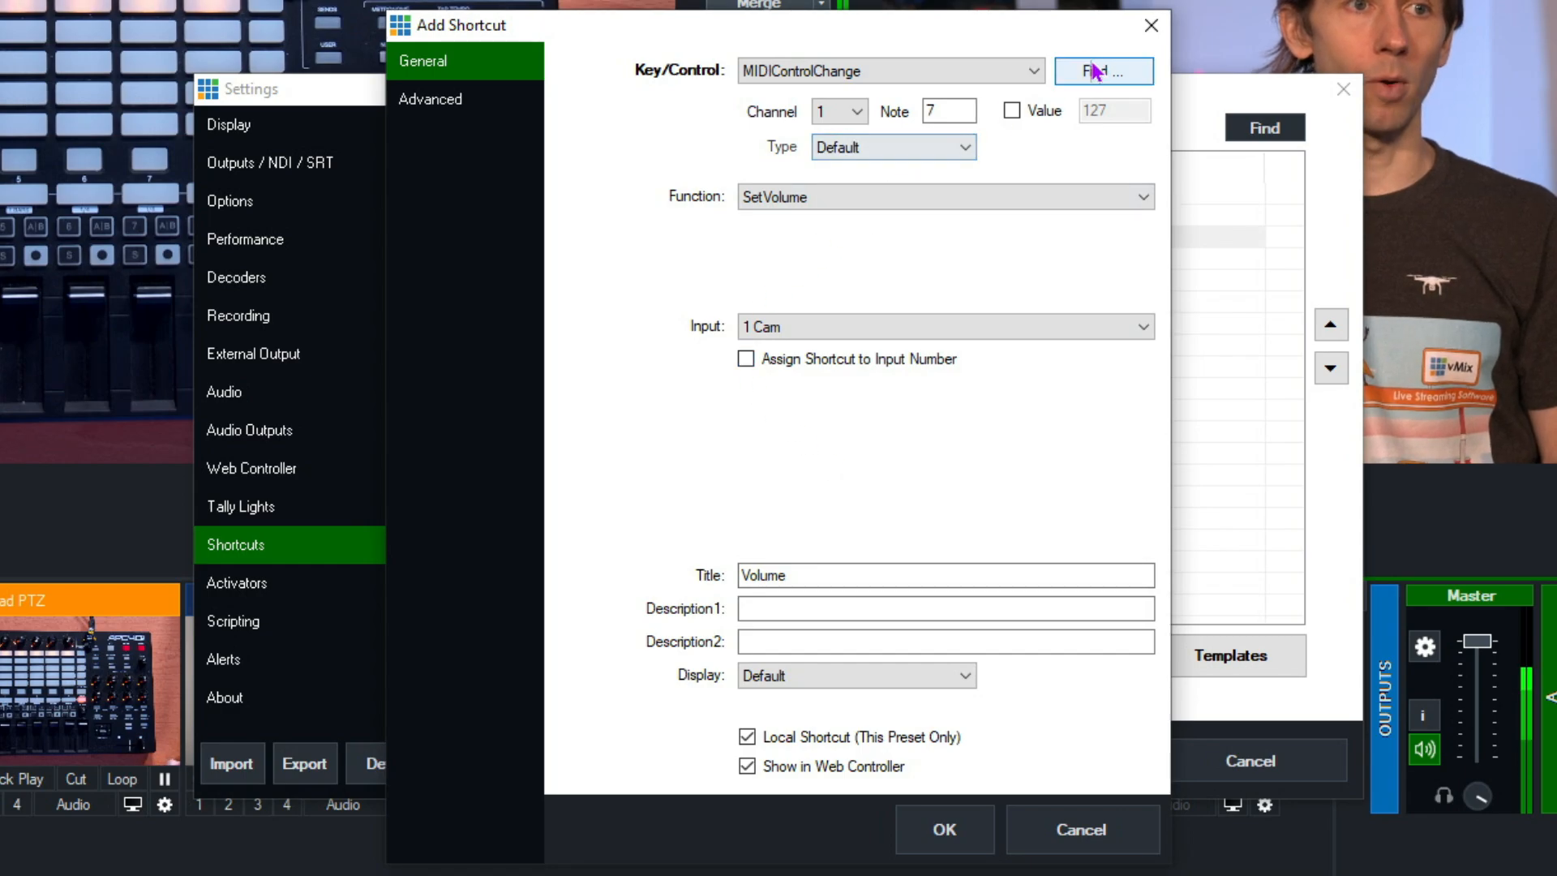
left_click(1097, 72)
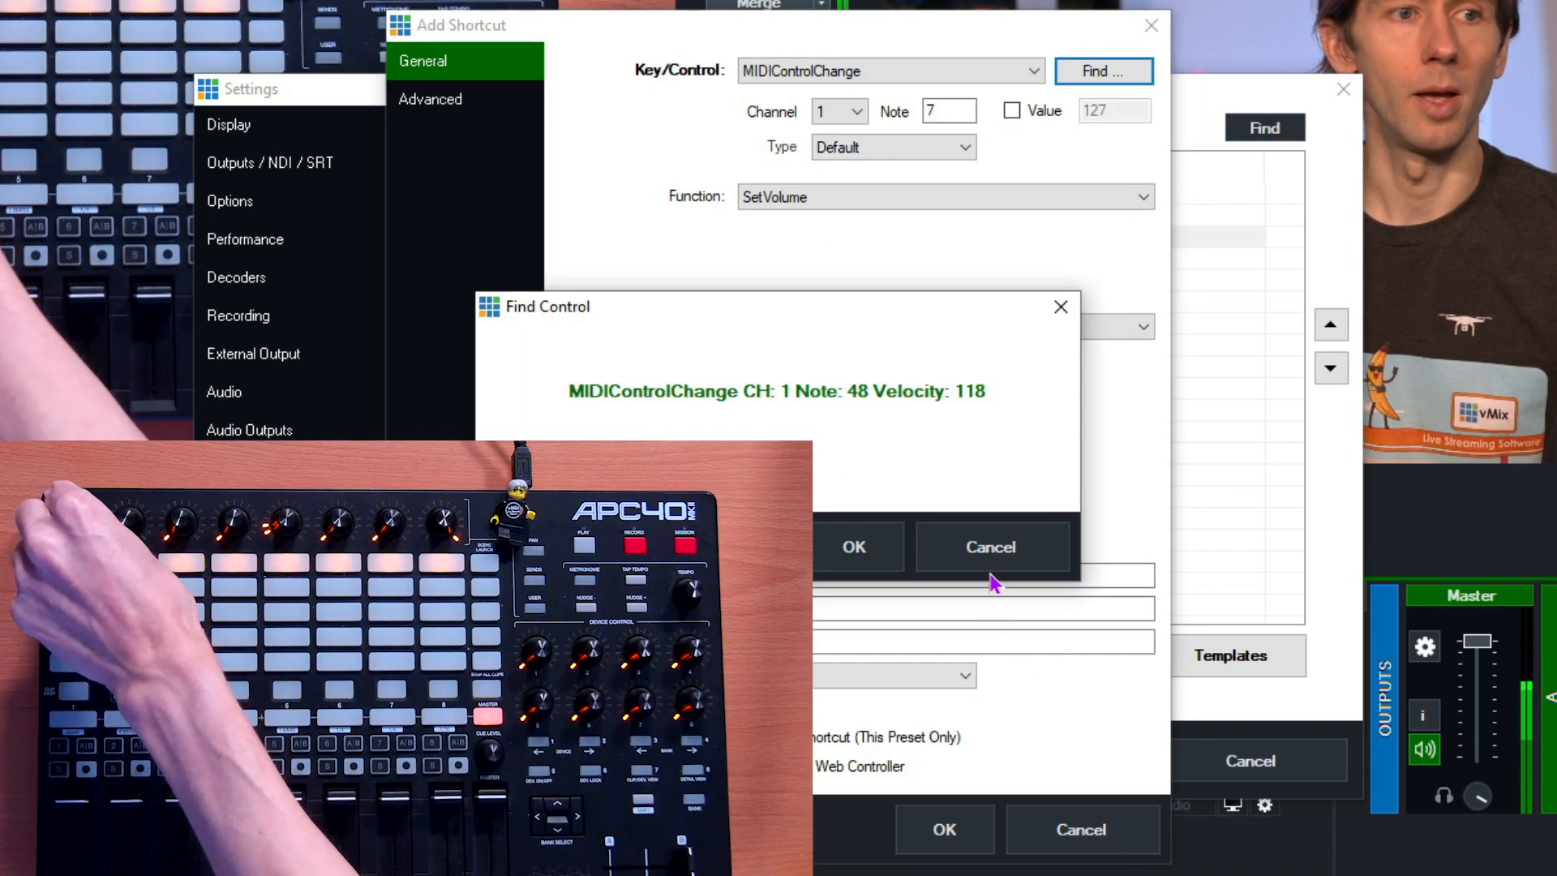
left_click(886, 546)
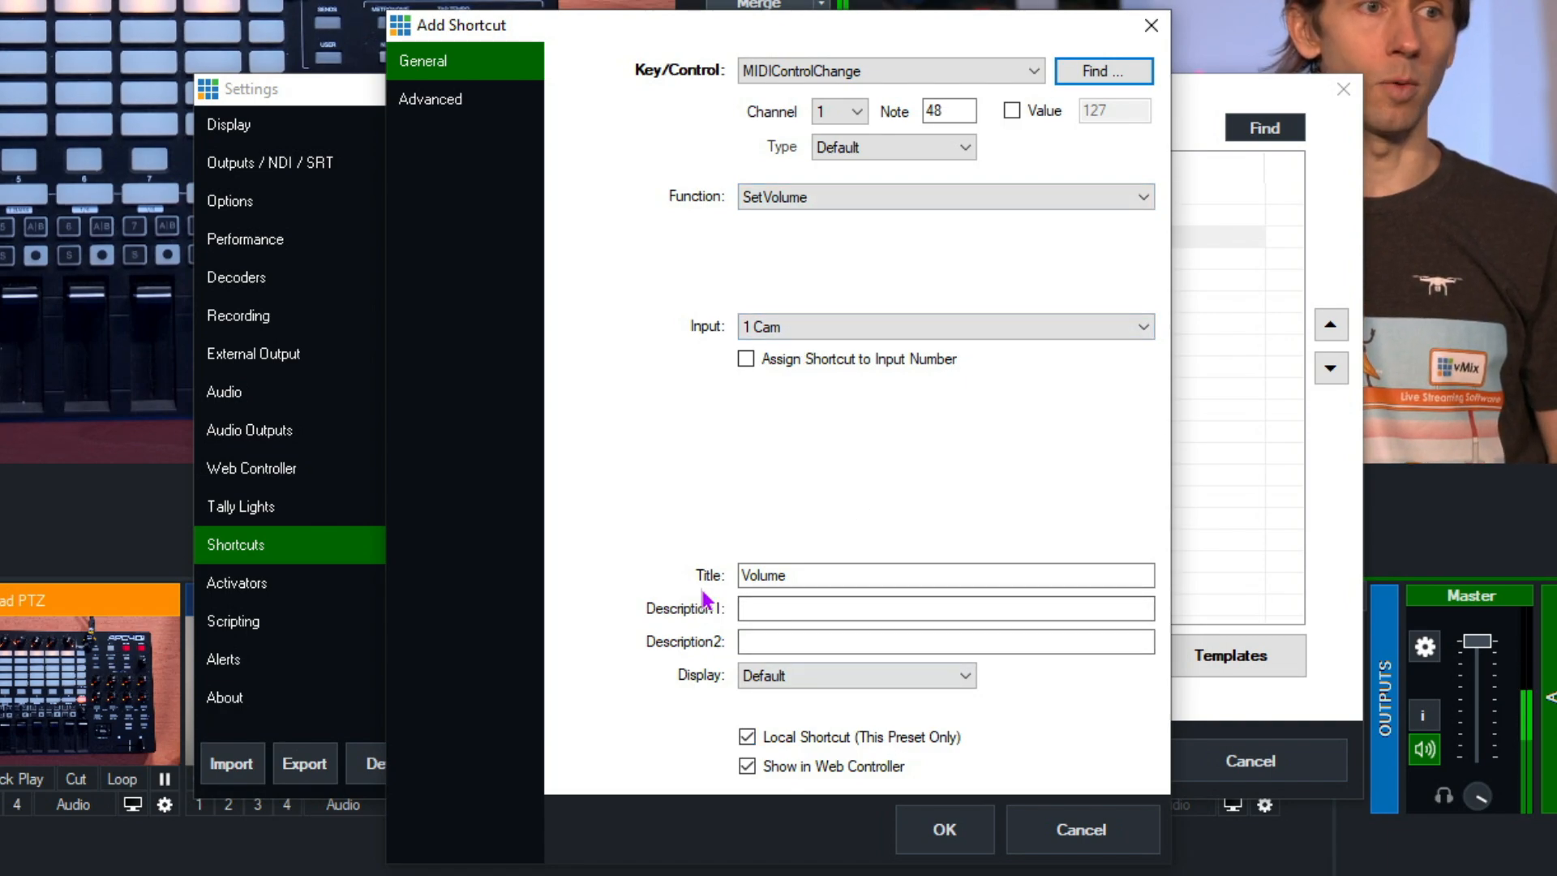
left_click(946, 831)
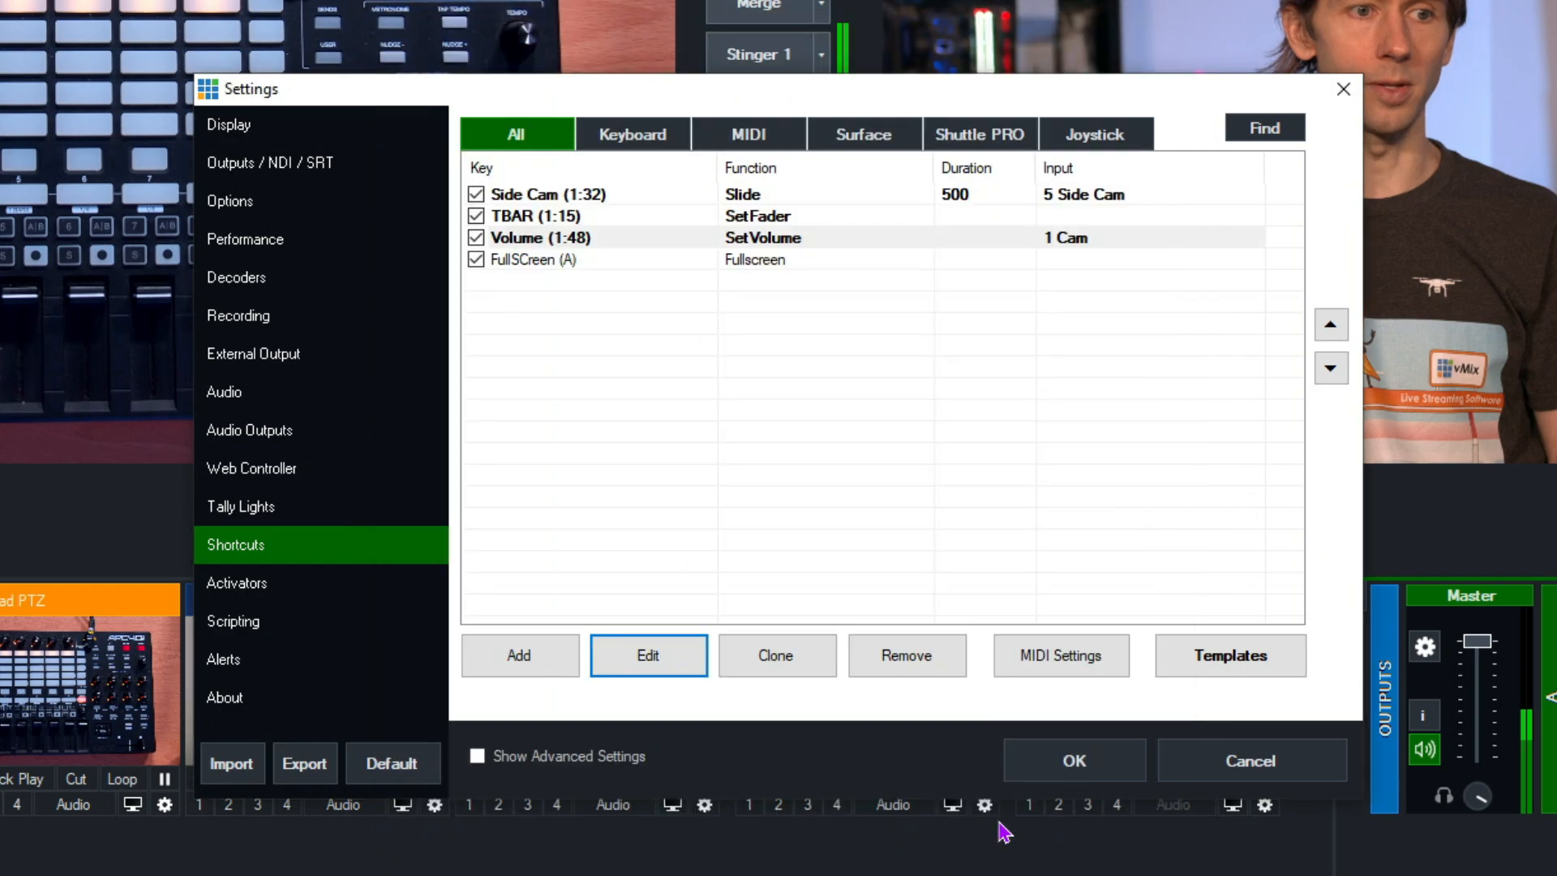
left_click(1074, 762)
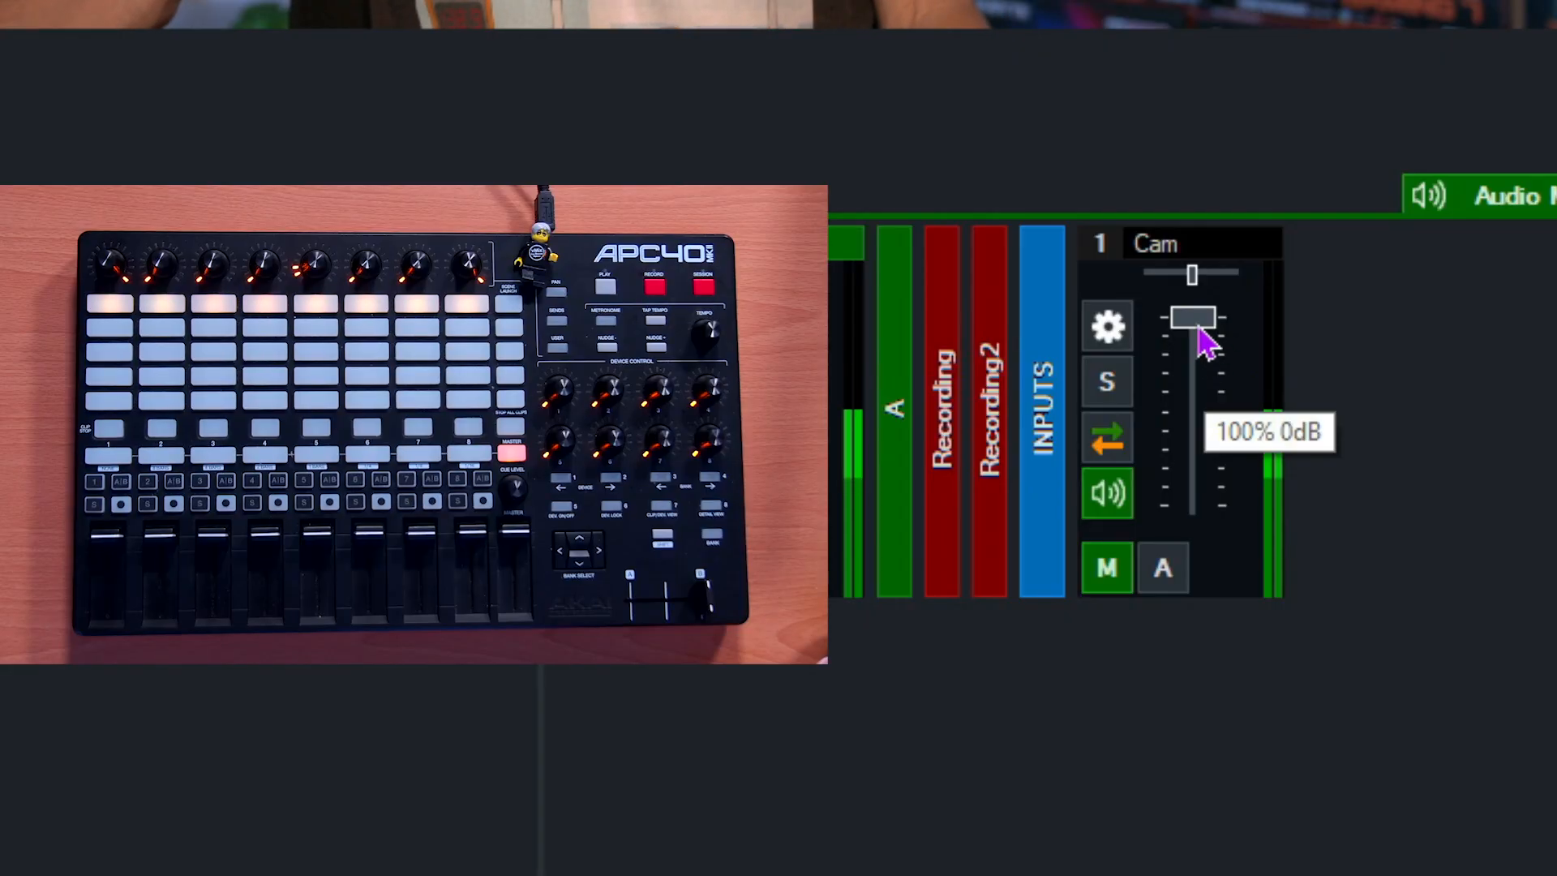
mouse_move(1207, 337)
left_mouse_down()
mouse_move(1208, 407)
mouse_move(1209, 318)
left_mouse_up()
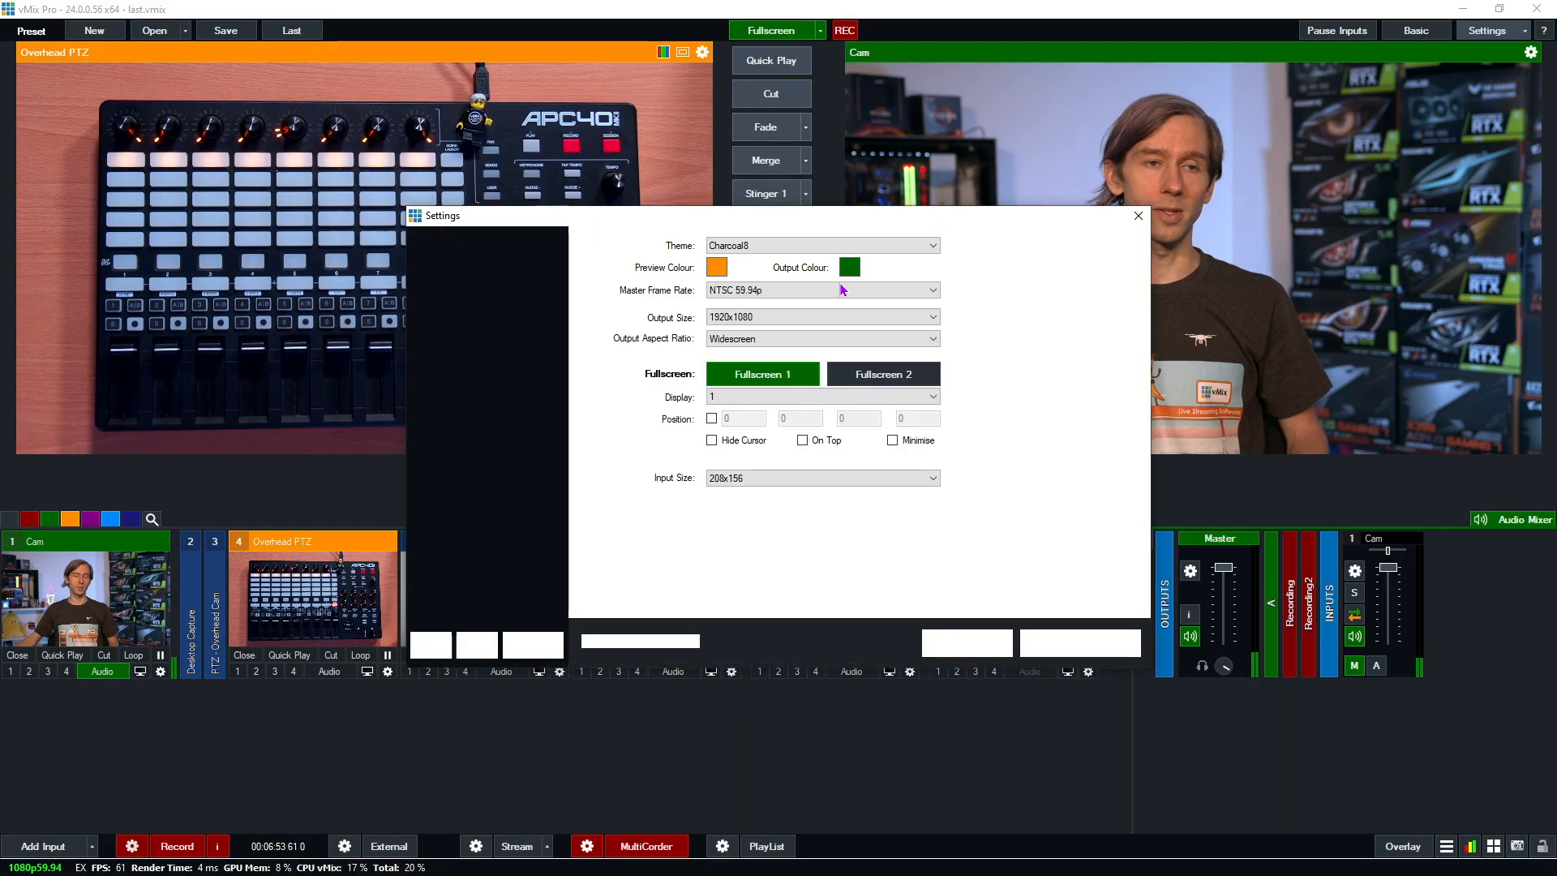
Start a new activator in the settings and detect its control as ControlChange on channel 1, note 48.
left_click(433, 530)
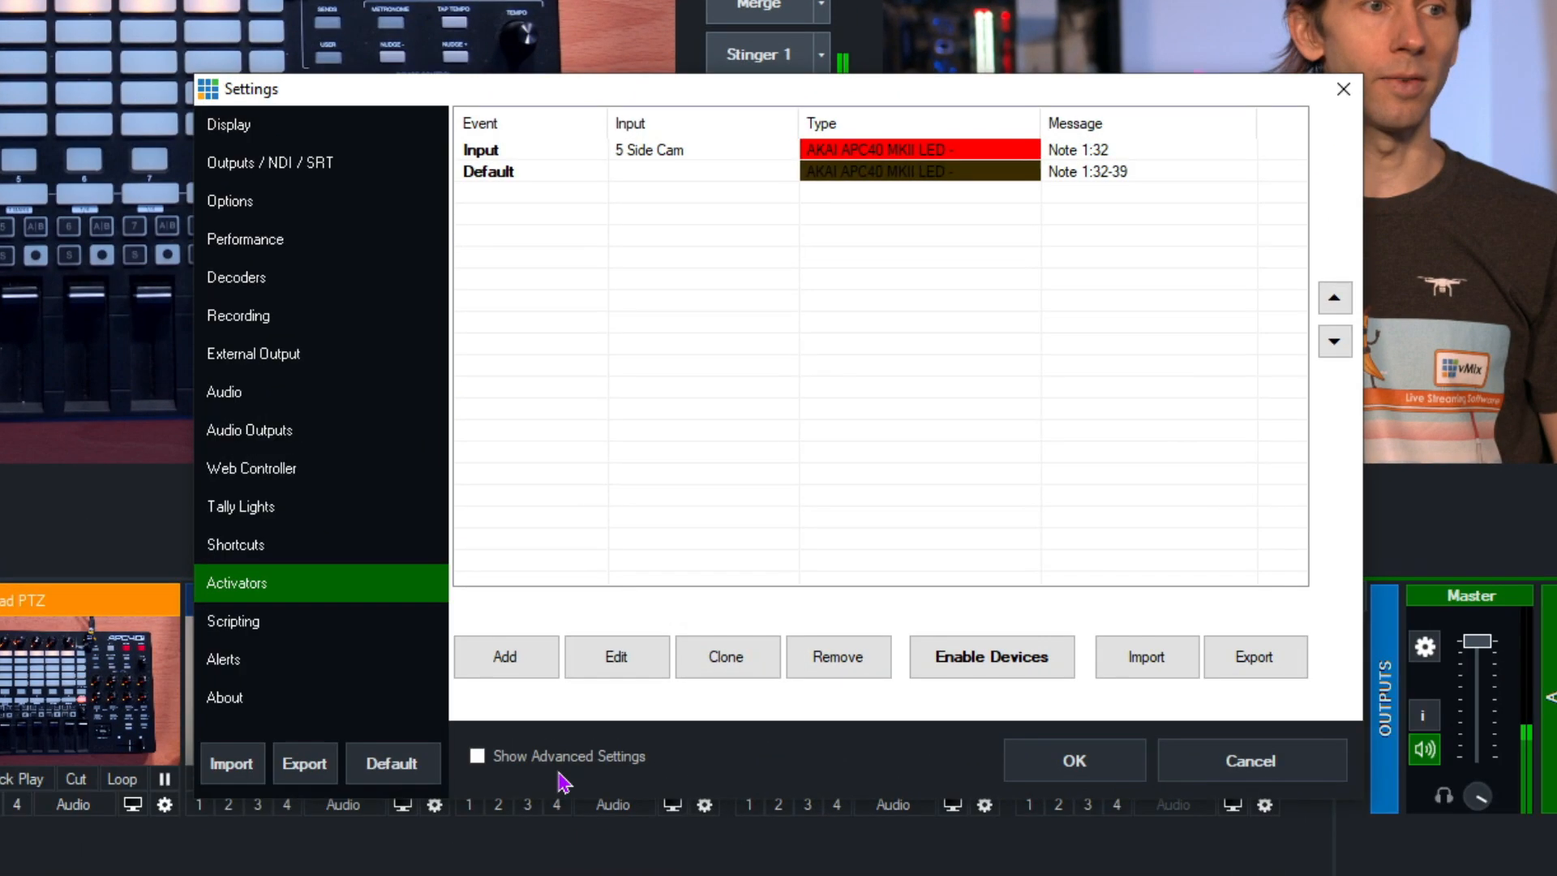
left_click(519, 657)
left_click(1014, 237)
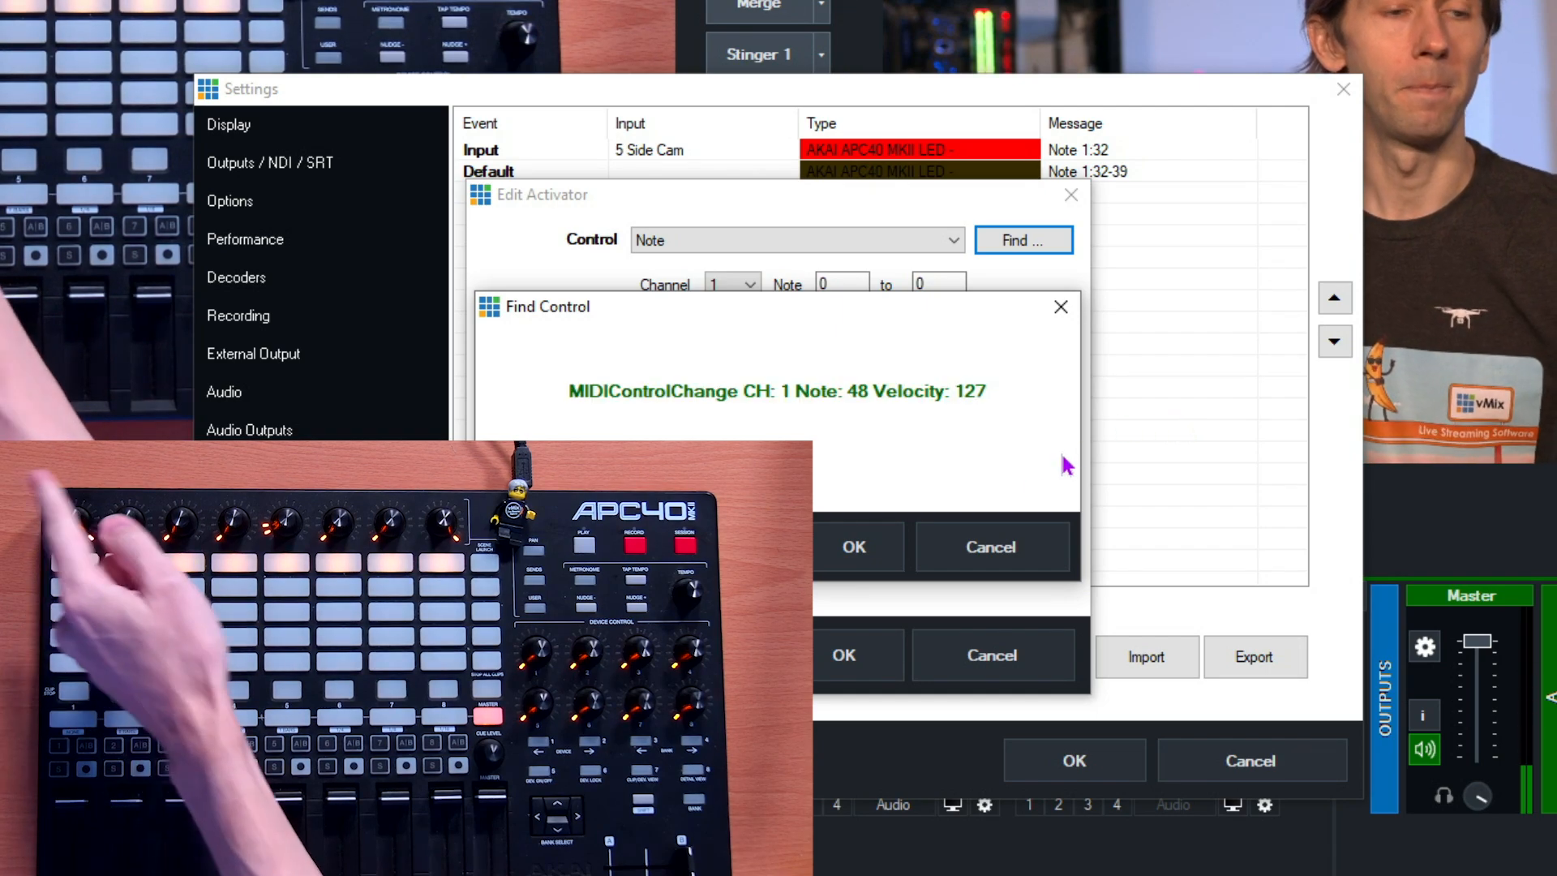
left_click(882, 555)
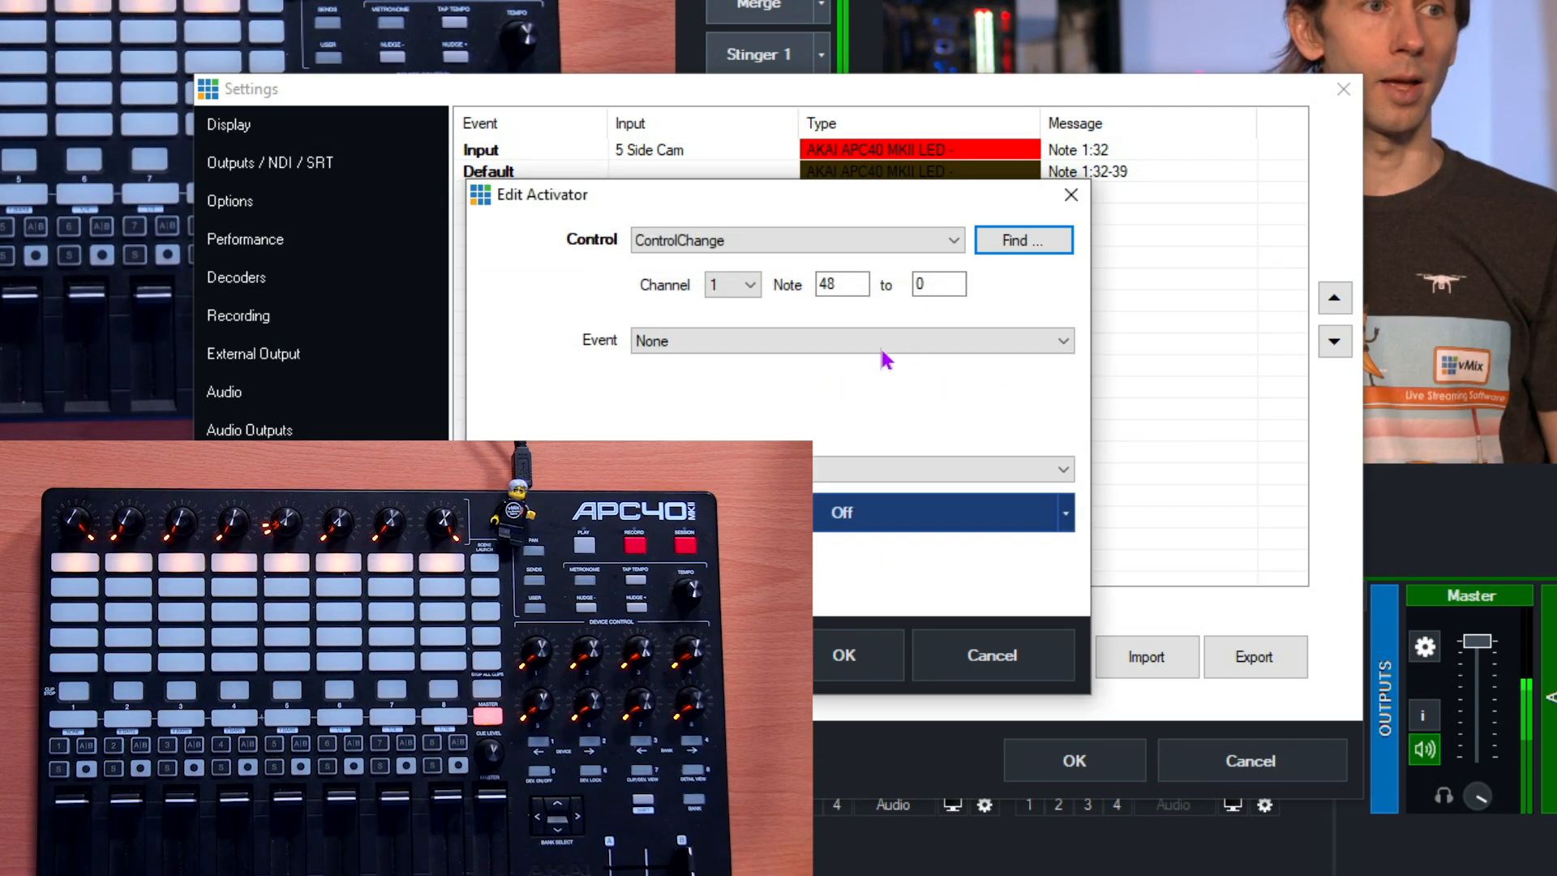
Set the activator to InputVolume for 1 Cam with type Fader, local to this preset and not assigned by input number, and save it.
left_click(704, 342)
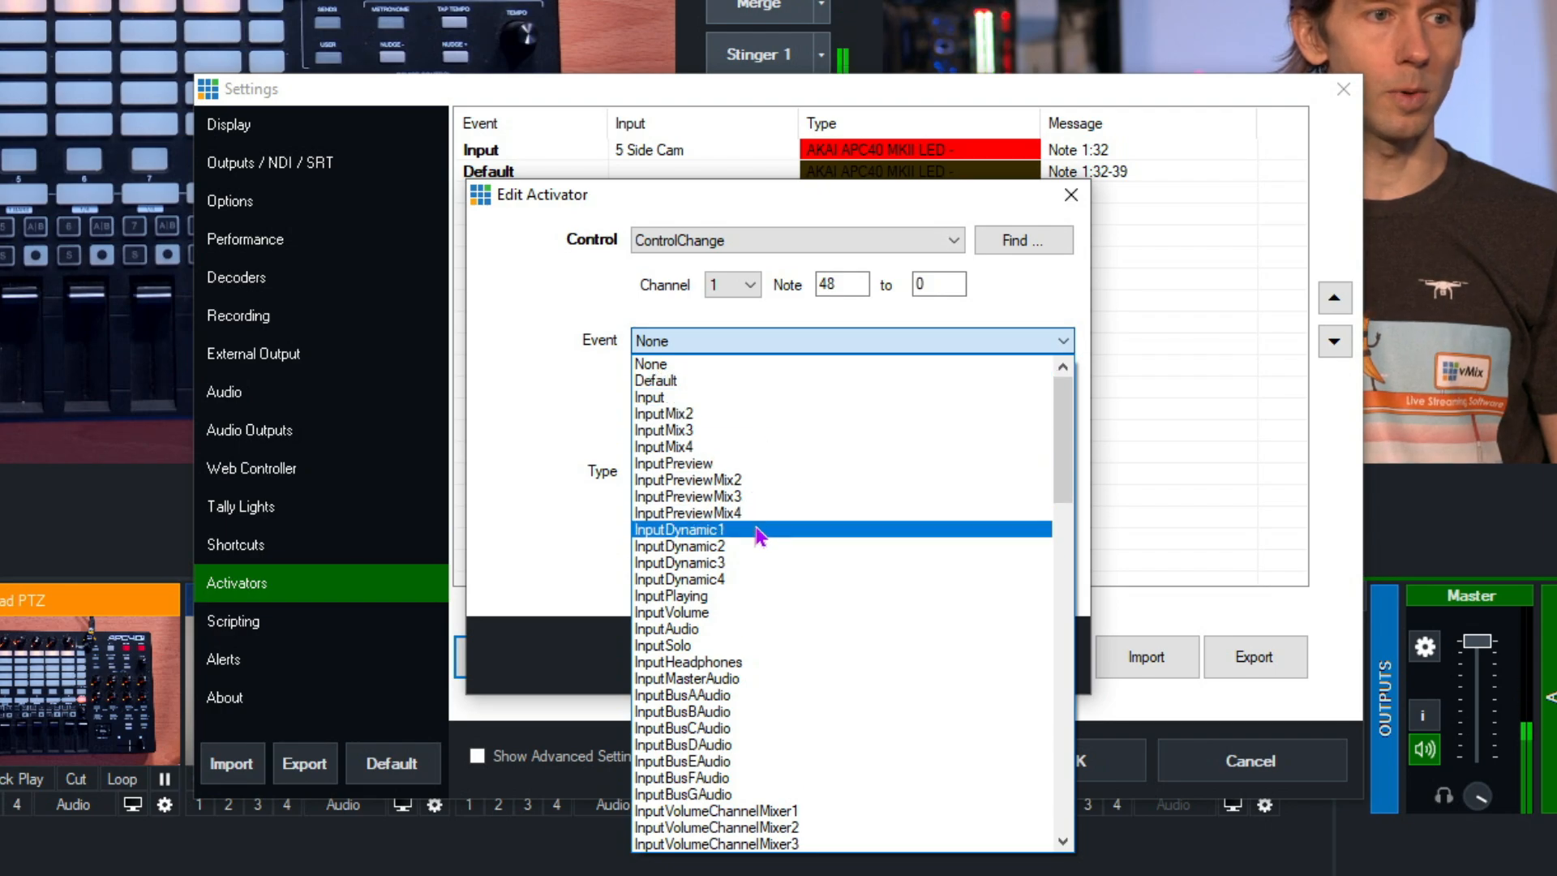
left_click(711, 613)
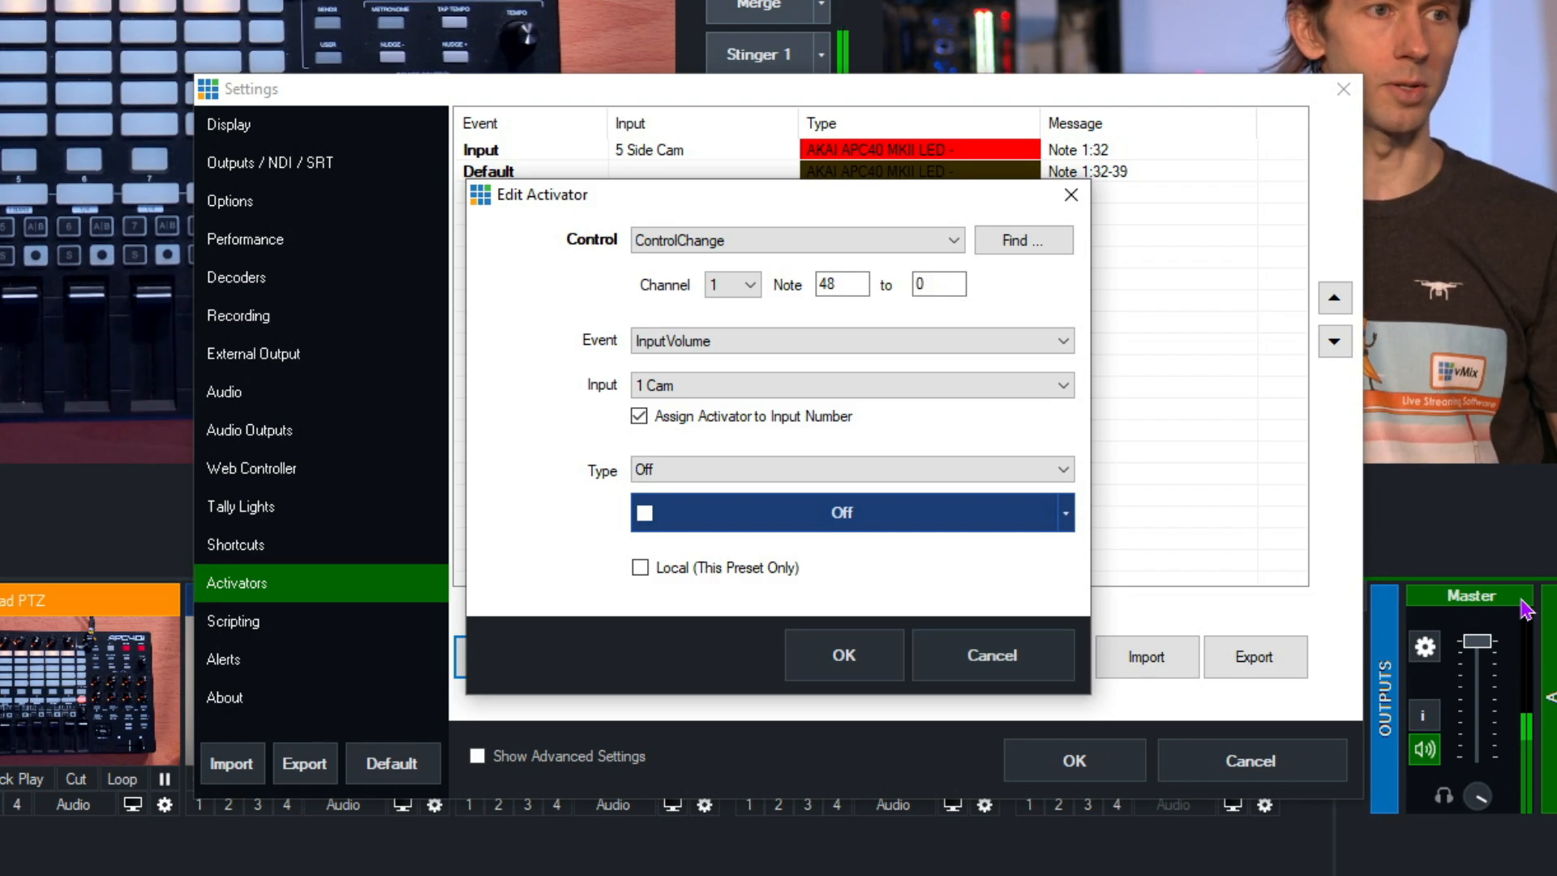
left_click(694, 476)
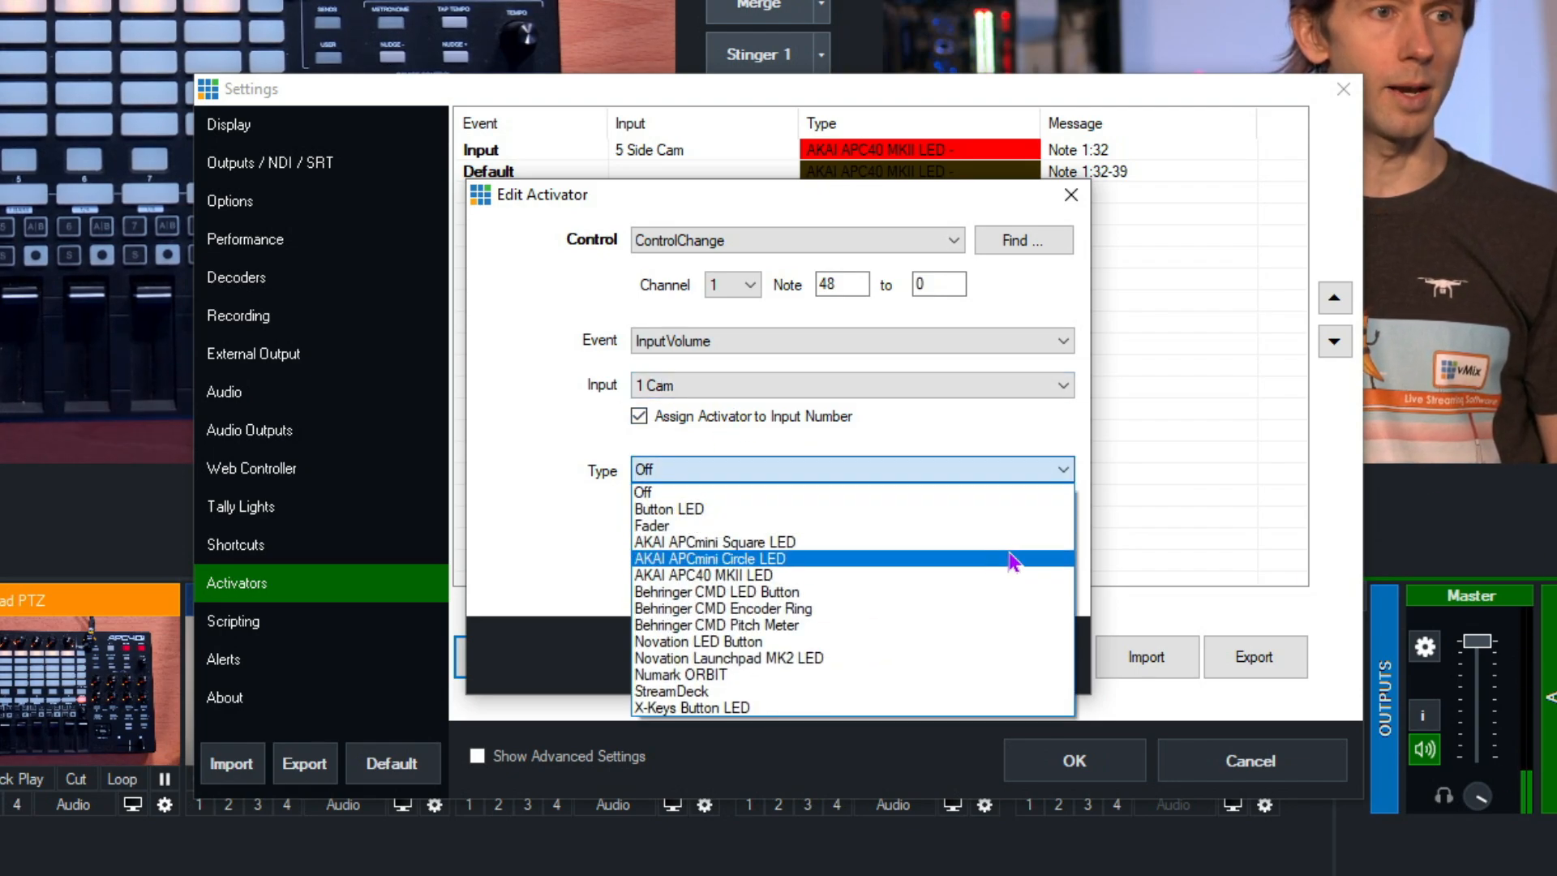
left_click(673, 525)
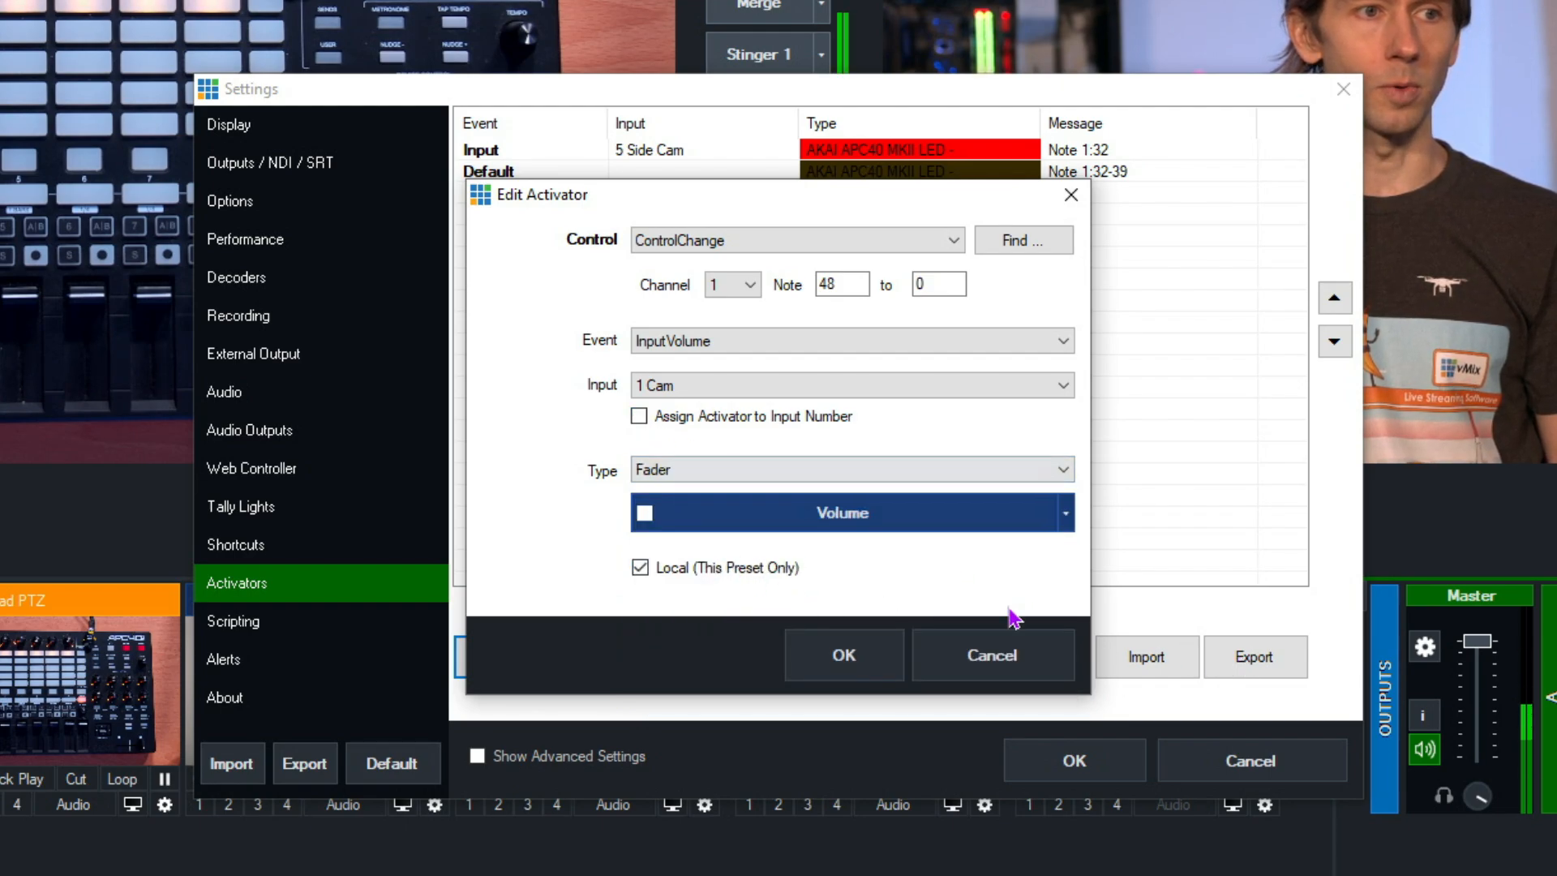
left_click(844, 655)
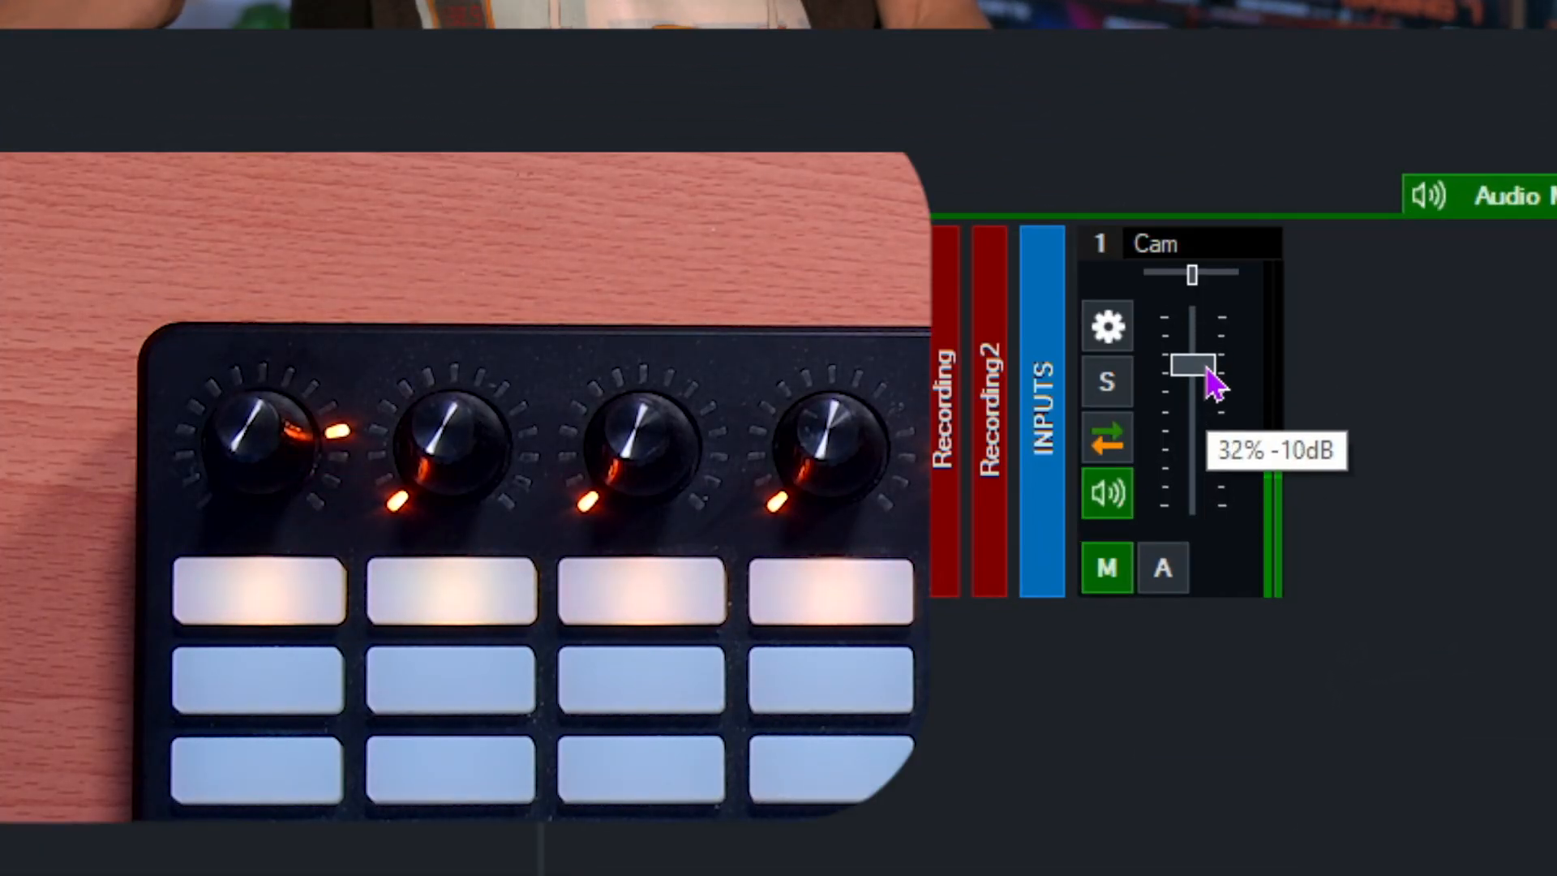
Raise the Cam input's volume fader back to 100% in the audio mixer to test the knob's LED feedback.
left_click_drag(1214, 397, 1175, 295)
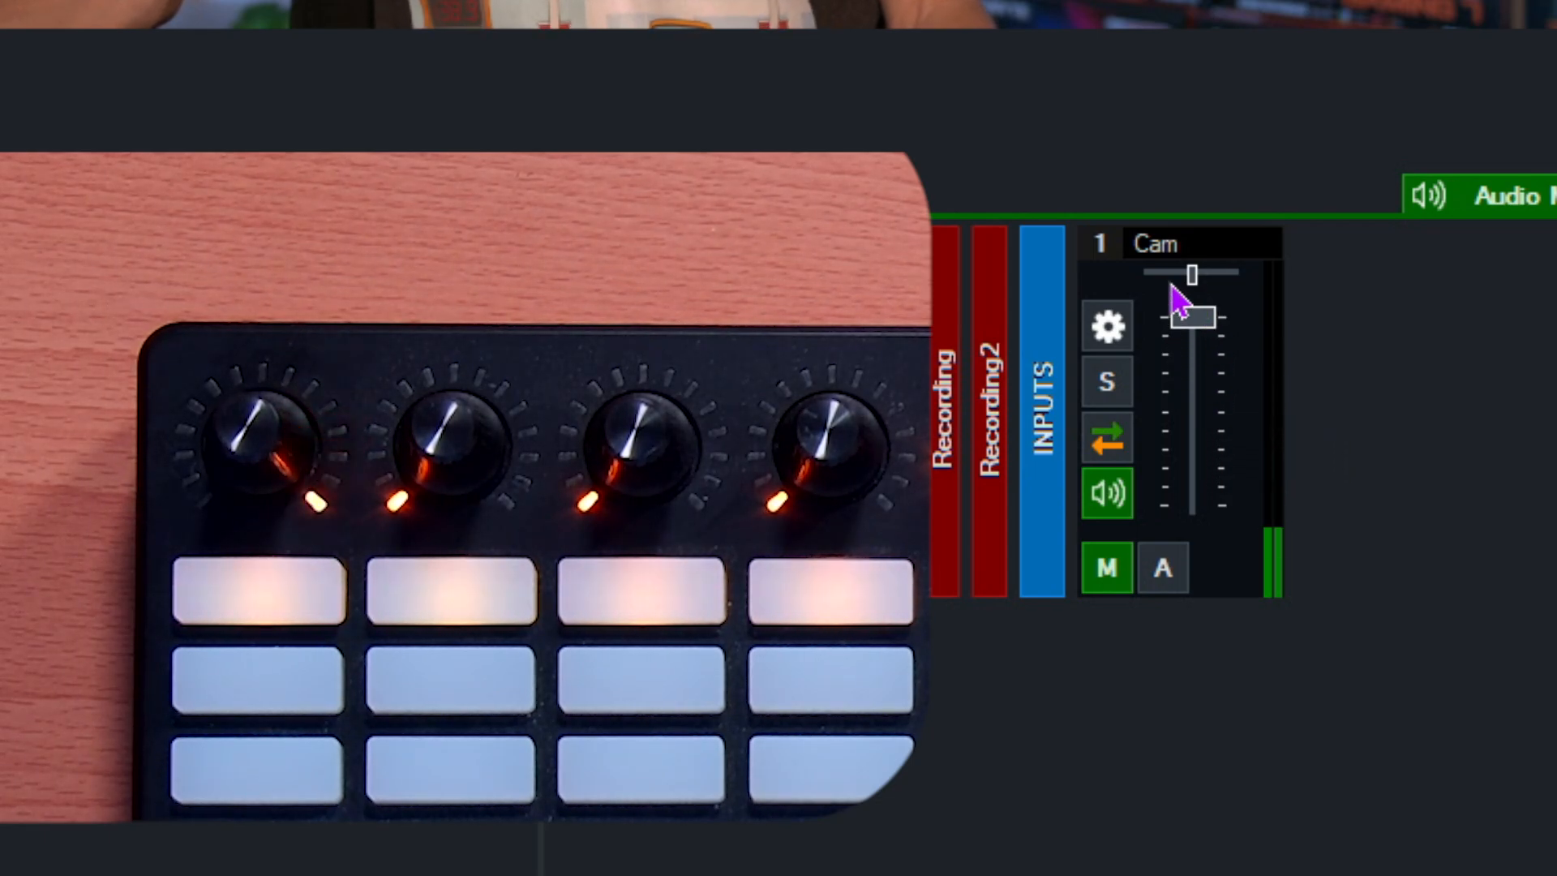